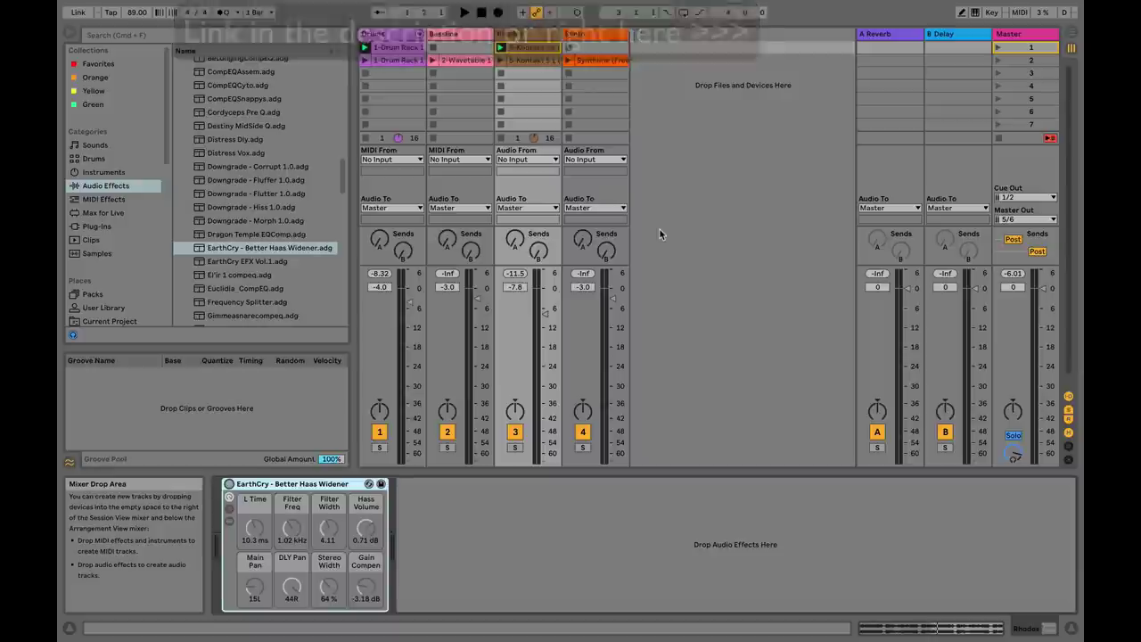
# Step: Play scene 1 and scene 2, and listen to the Synth track on its own in solo
pyautogui.click(1029, 60)
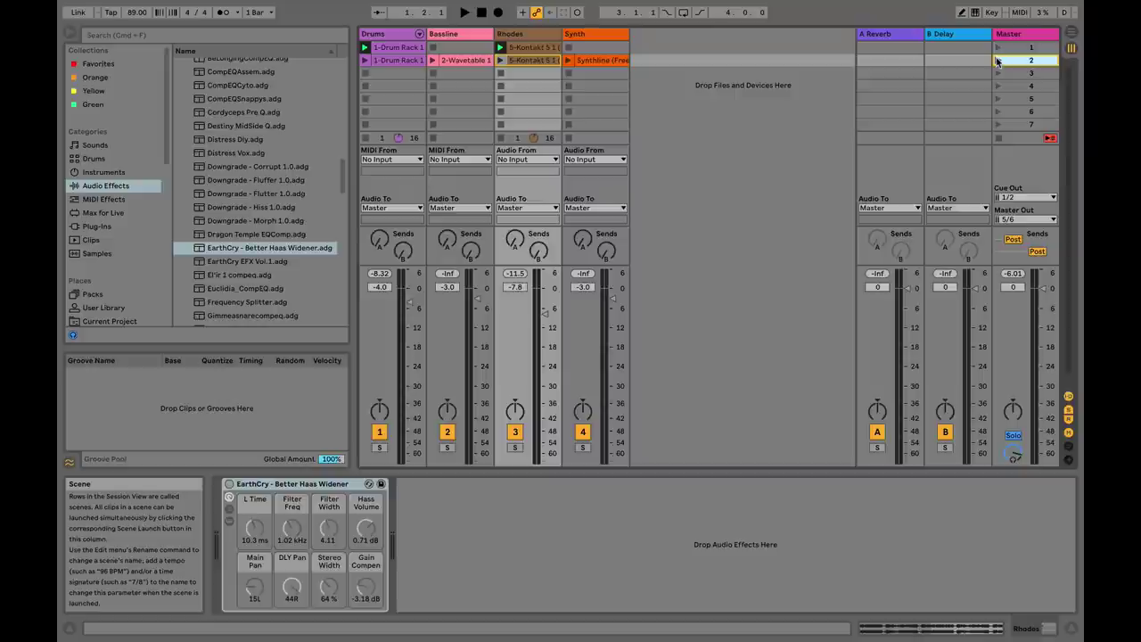
pyautogui.click(997, 47)
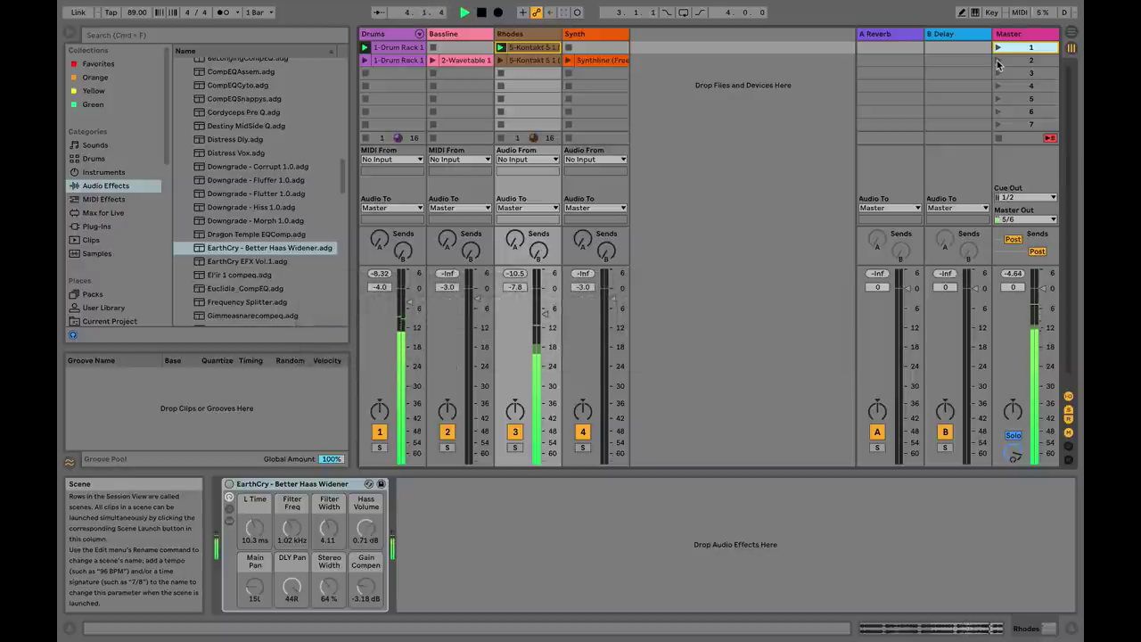
pyautogui.click(997, 60)
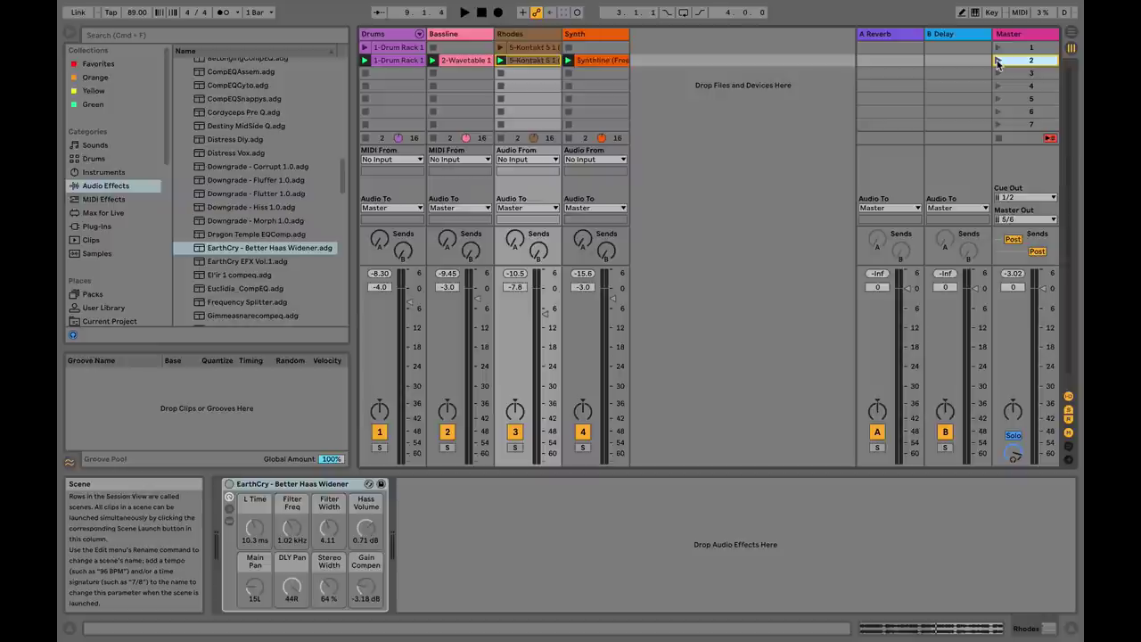
pyautogui.click(996, 65)
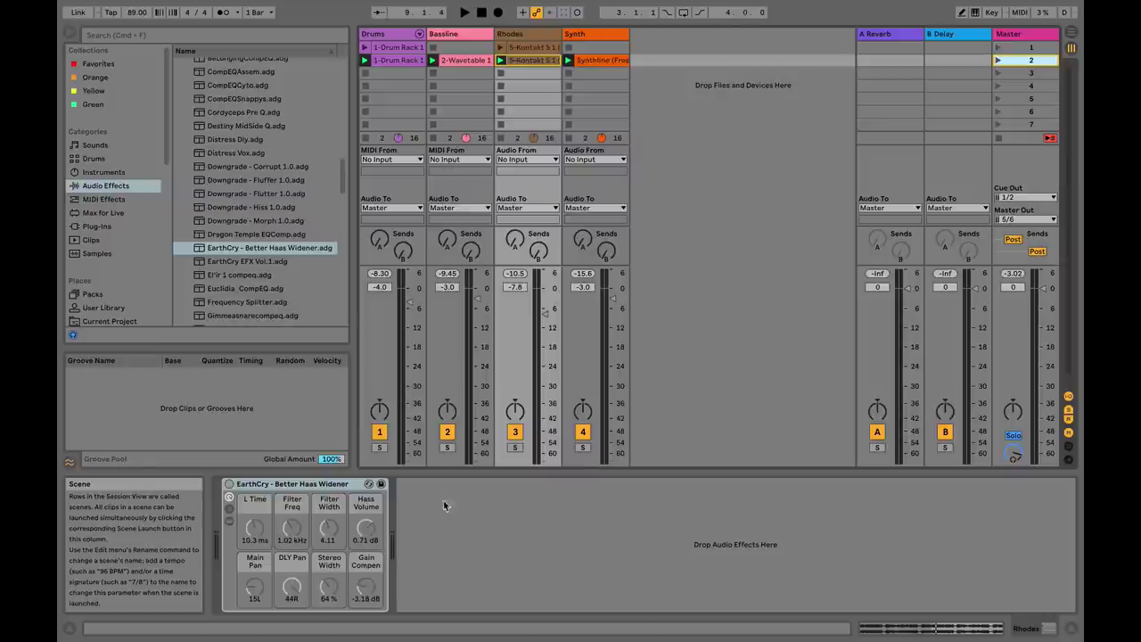
pyautogui.click(582, 447)
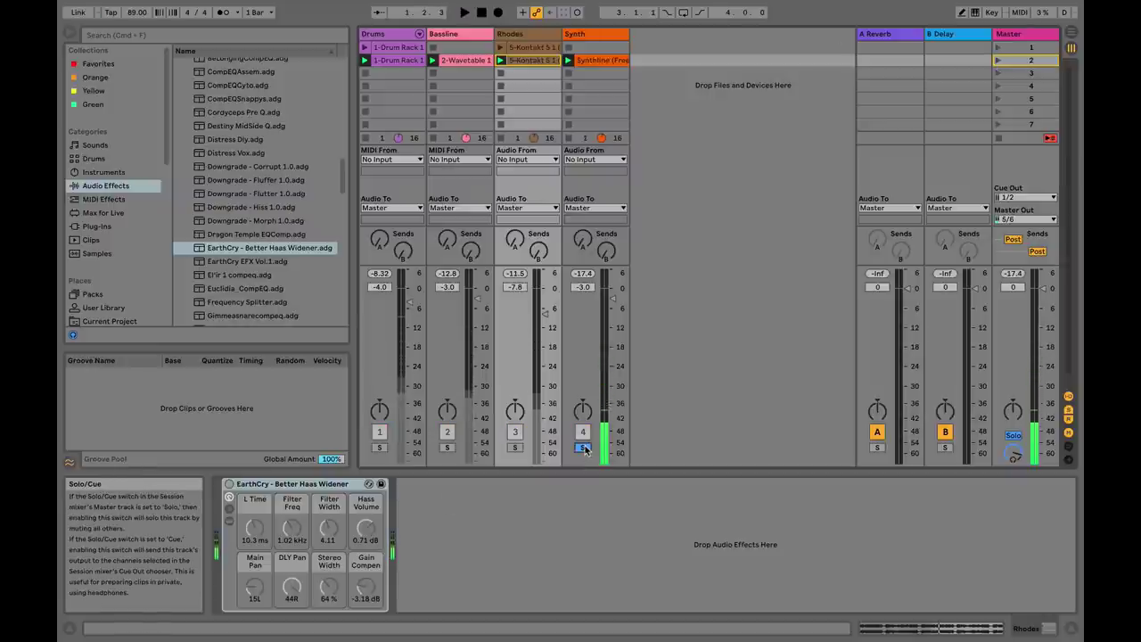
pyautogui.click(582, 447)
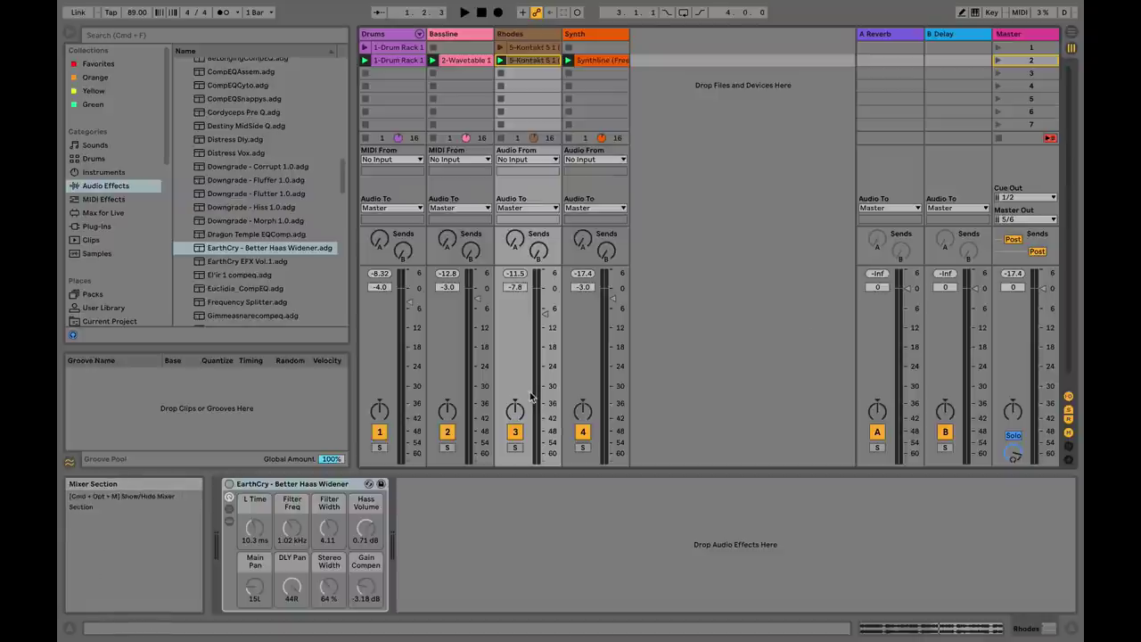
# Step: Pan the Rhodes track left and the Synth track right, listening to them soloed and within the full mix
pyautogui.click(514, 448)
pyautogui.keyDown('super'); pyautogui.click(582, 447); pyautogui.keyUp('super')
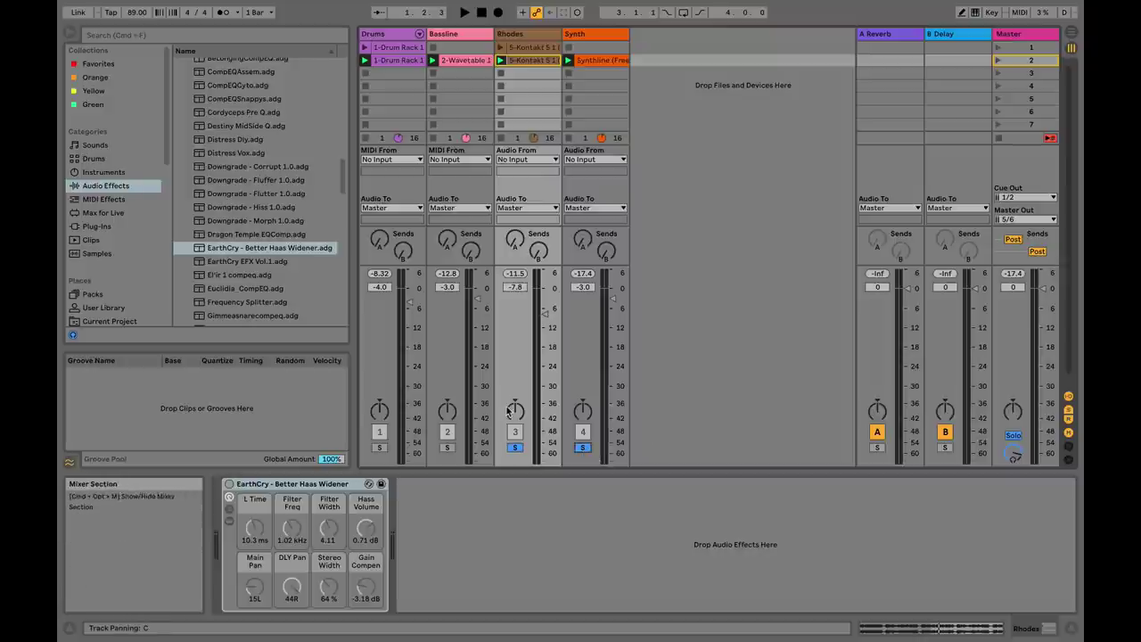
pyautogui.press('space')
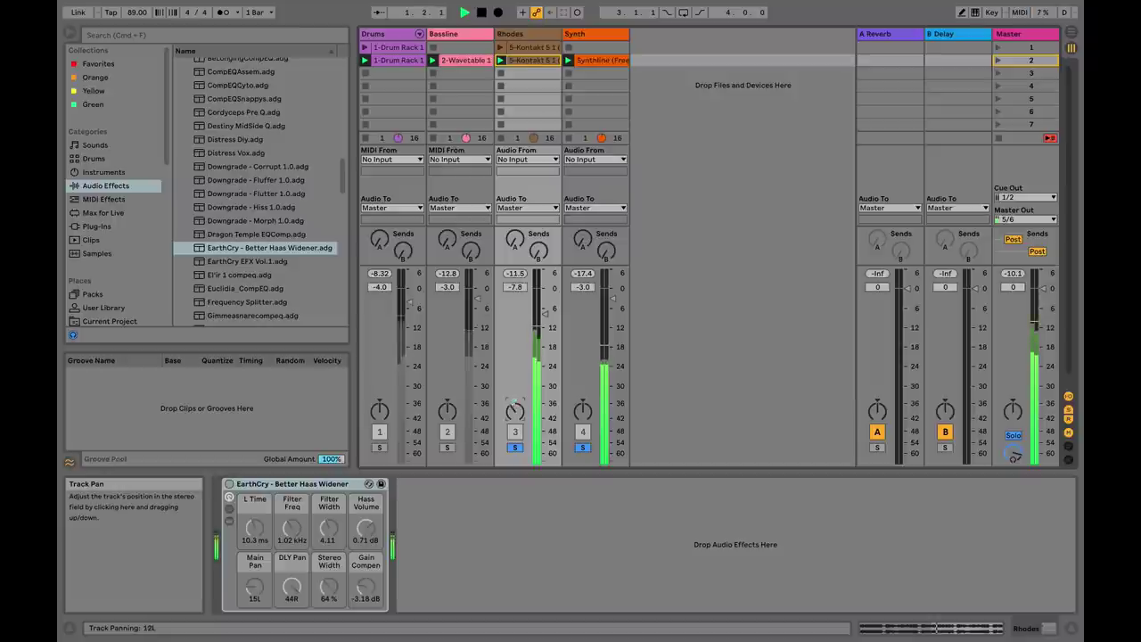
pyautogui.moveTo(582, 429); pyautogui.dragTo(582, 410)
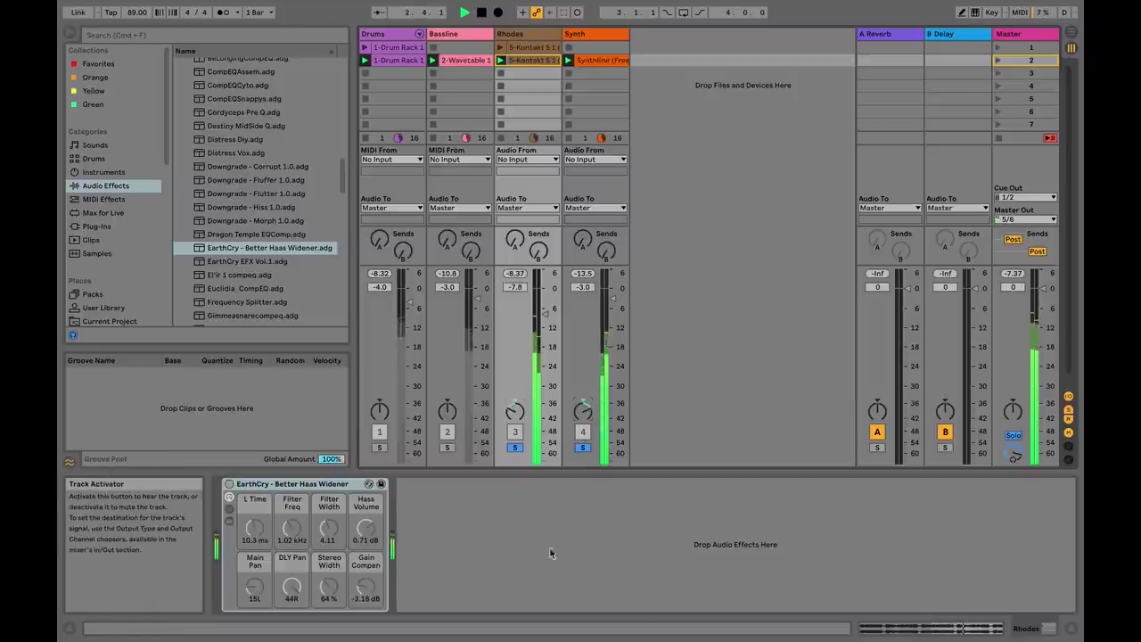
pyautogui.click(581, 449)
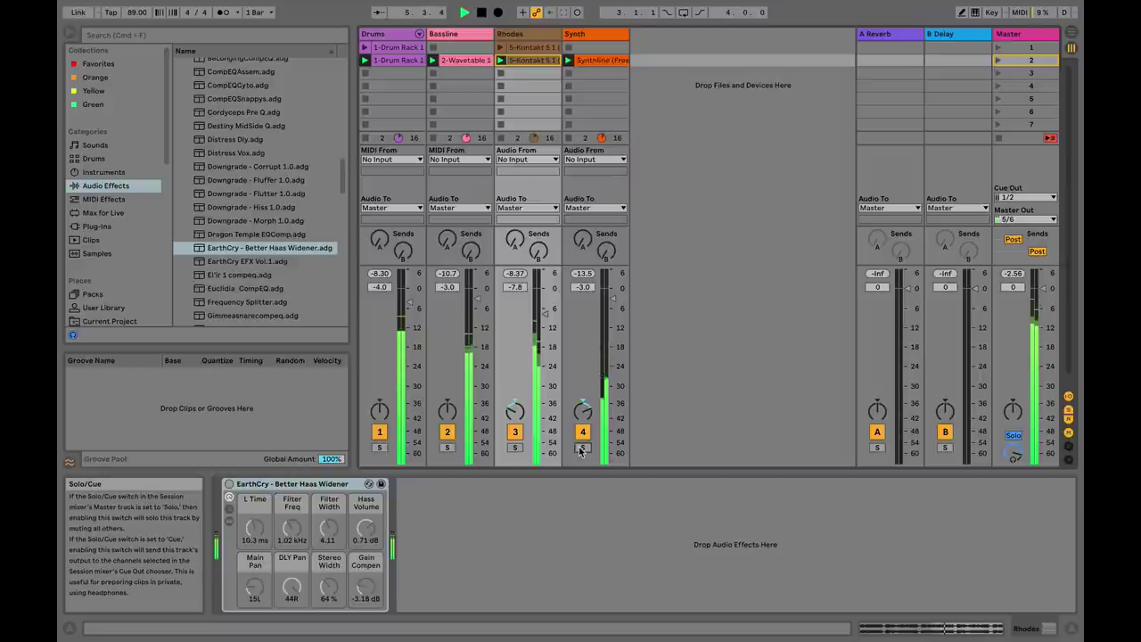
pyautogui.press('space')
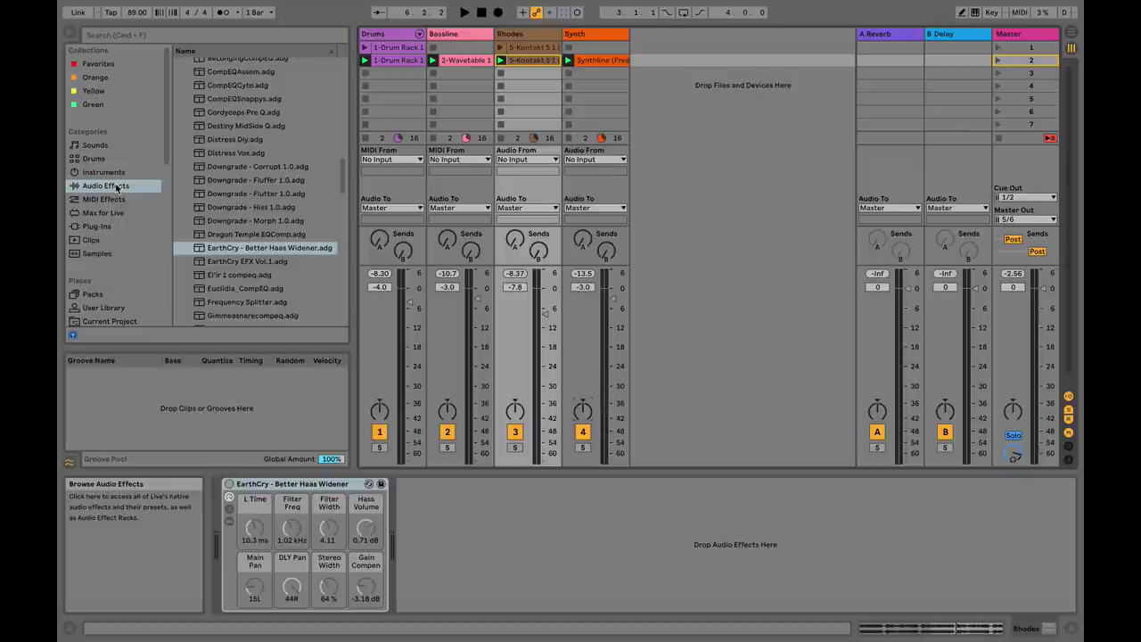
# Step: Replace the EarthCry - Better Haas Widener rack on the Rhodes track with the Delay audio effect
pyautogui.click(113, 64)
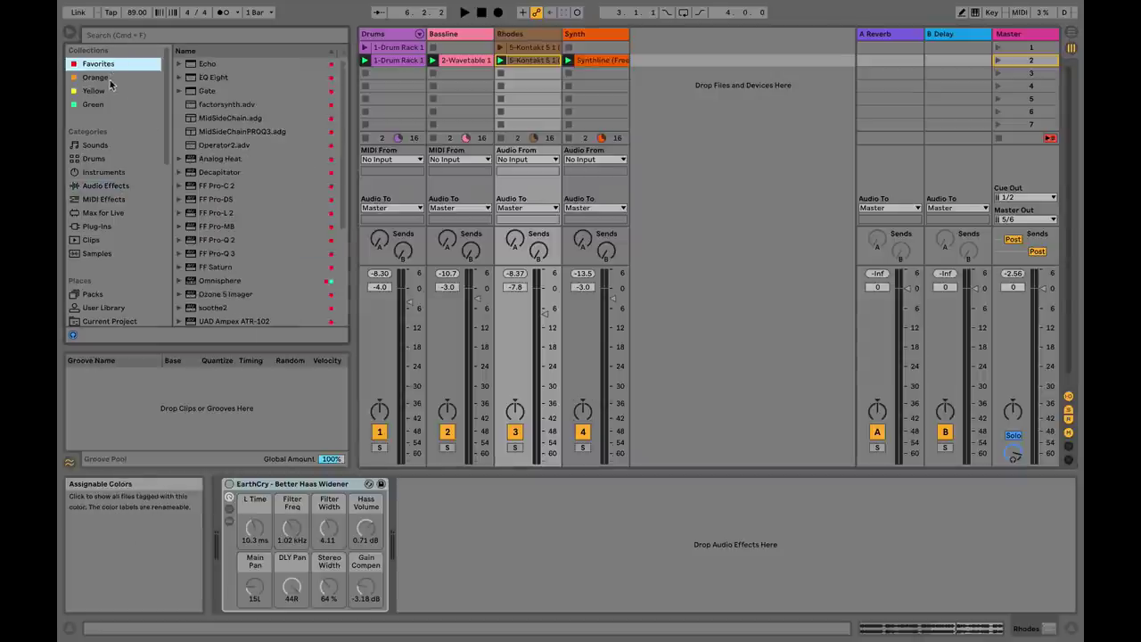
pyautogui.click(106, 186)
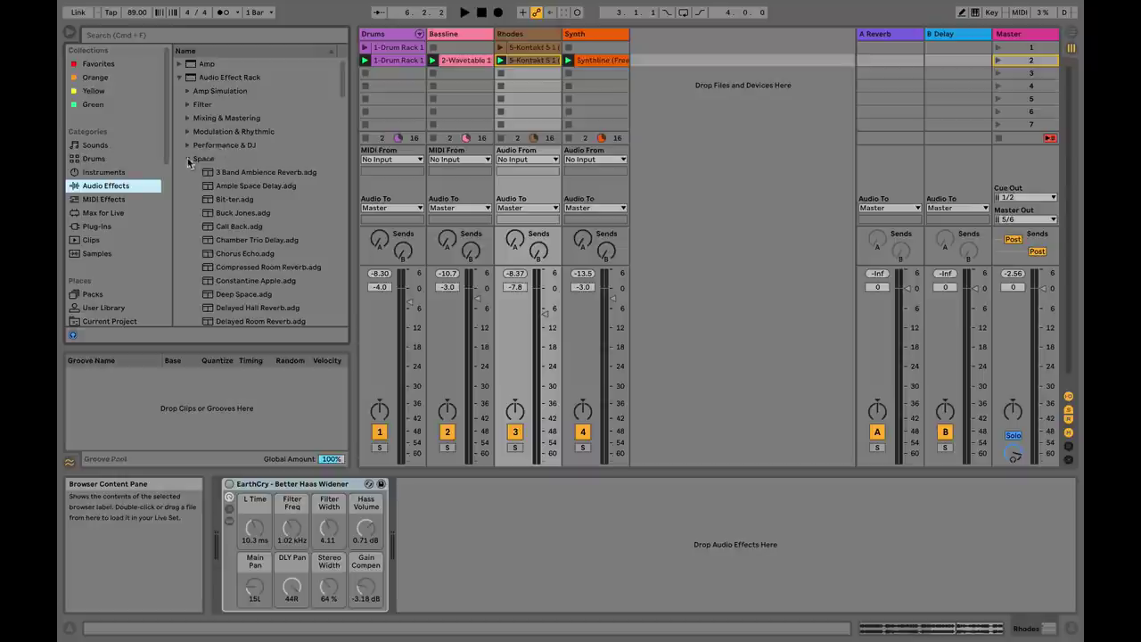
pyautogui.click(188, 158)
pyautogui.click(181, 81)
pyautogui.click(207, 200)
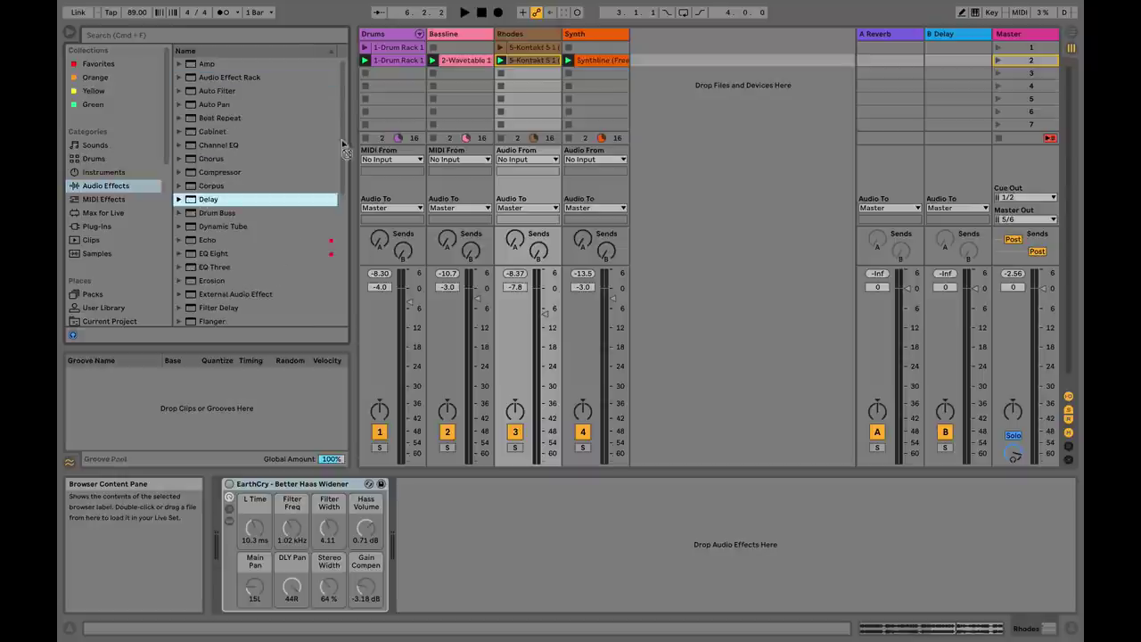
pyautogui.click(468, 36)
pyautogui.click(511, 35)
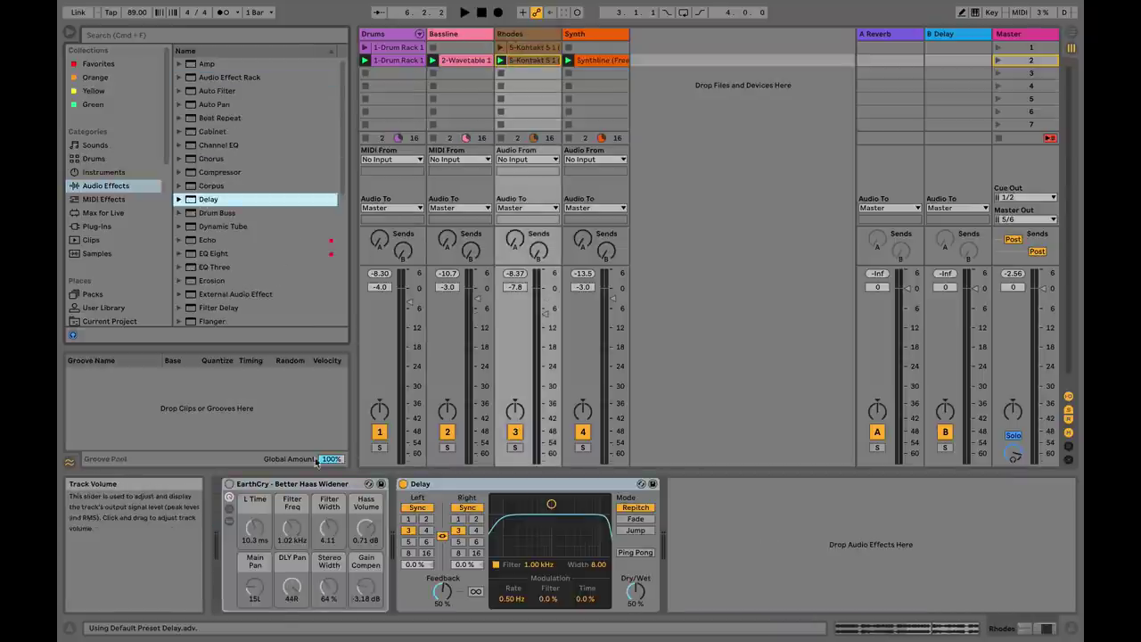
pyautogui.press('Delete')
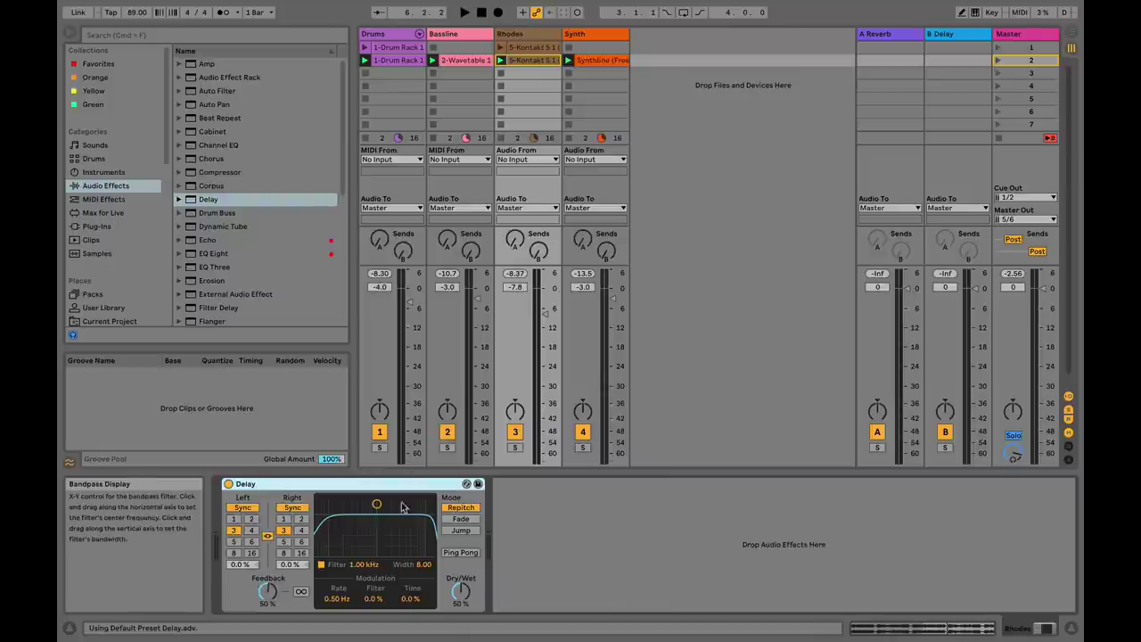
# Step: Set the Delay to 0% feedback and 100% wet, with unlinked left and right channels both in Time mode
pyautogui.moveTo(266, 589); pyautogui.dragTo(265, 624)
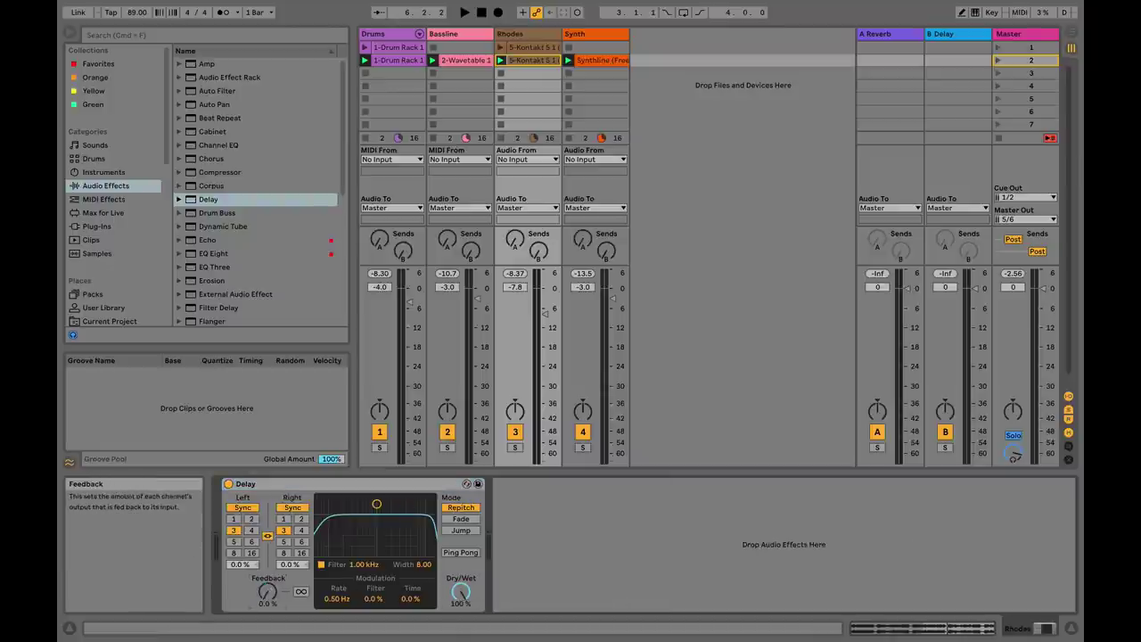
pyautogui.click(268, 536)
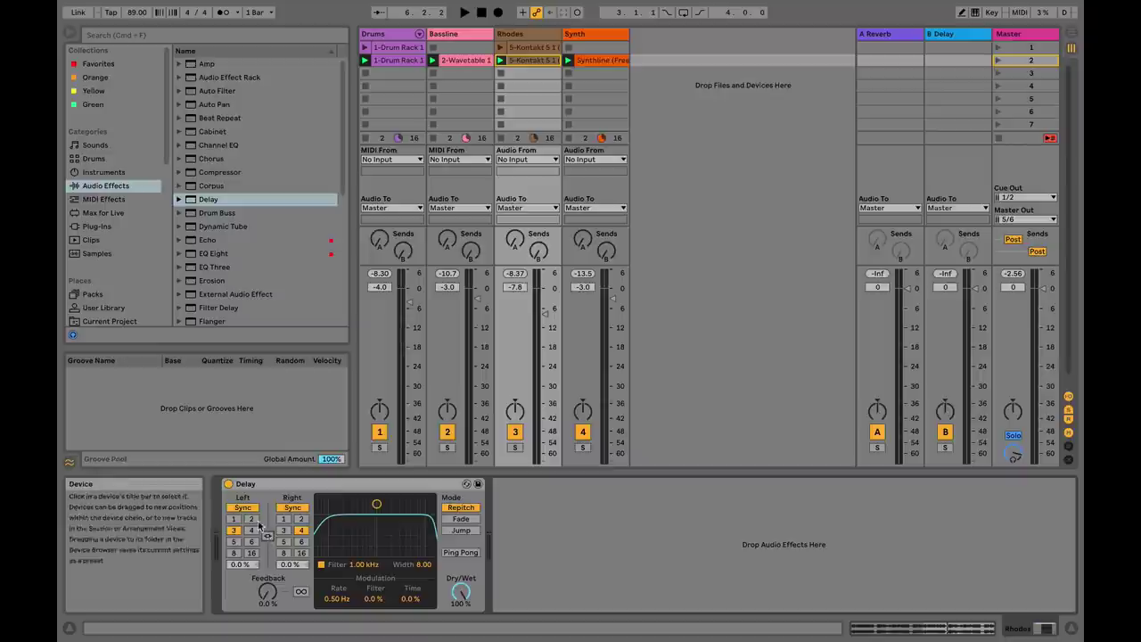
pyautogui.click(249, 508)
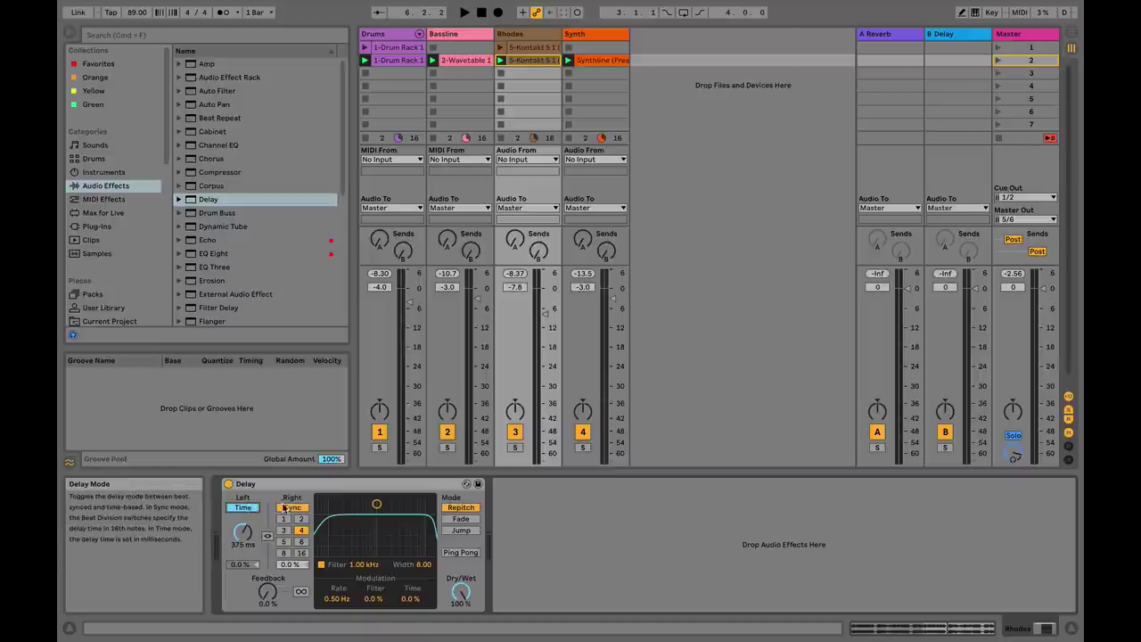
pyautogui.click(293, 507)
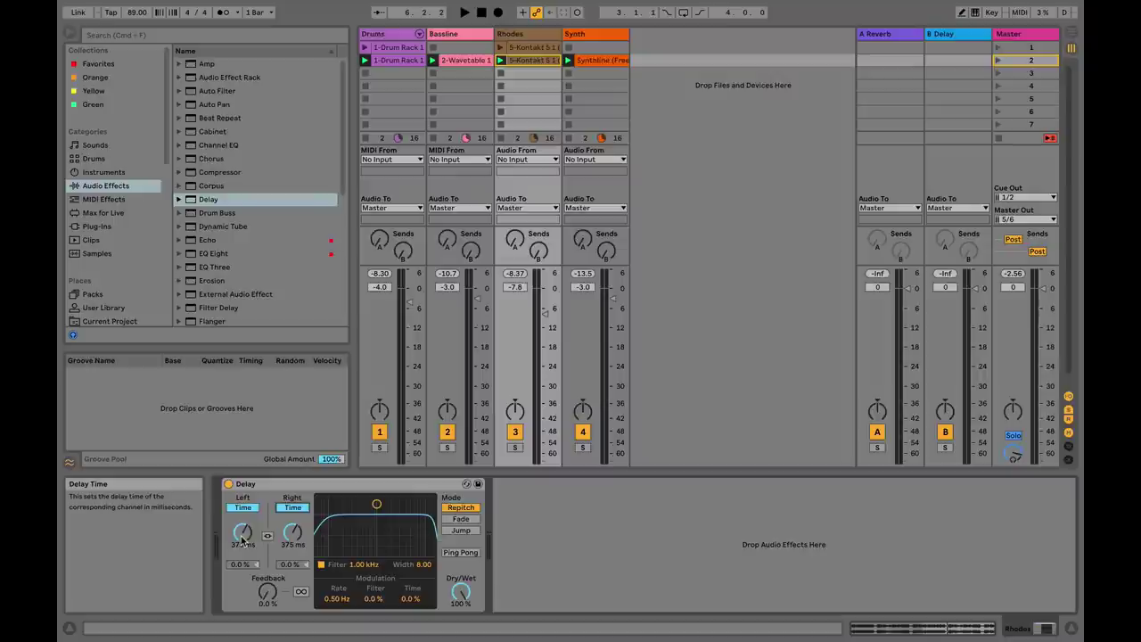
# Step: Set the Delay's left channel time to 1.00 ms and its right channel time to 13.5 ms
pyautogui.moveTo(241, 532); pyautogui.dragTo(242, 579)
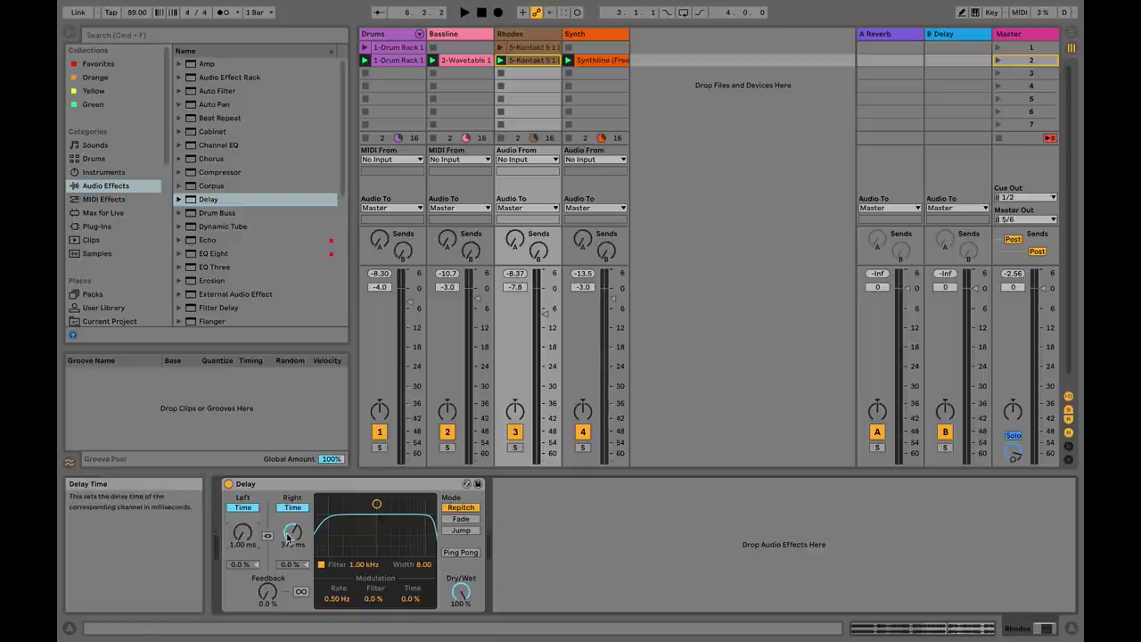
pyautogui.moveTo(288, 535)
pyautogui.mouseDown()
pyautogui.moveTo(288, 579)
pyautogui.moveTo(288, 544)
pyautogui.mouseUp()
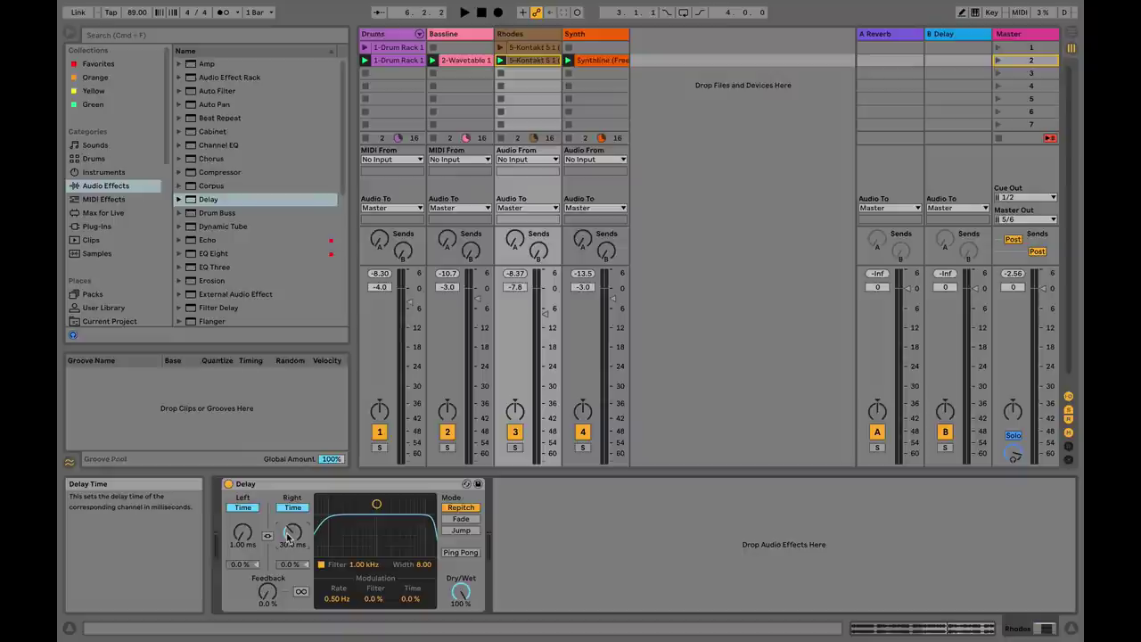
pyautogui.moveTo(292, 532); pyautogui.dragTo(292, 543)
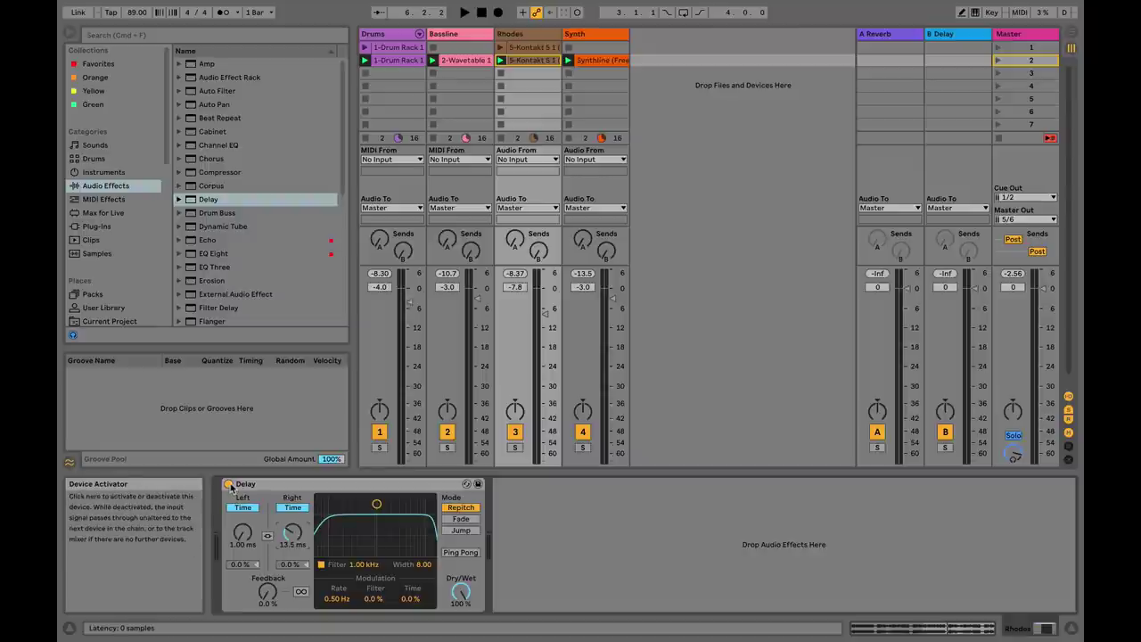
# Step: Solo the Rhodes track and compare its sound during playback with the Delay bypassed and active
pyautogui.click(228, 484)
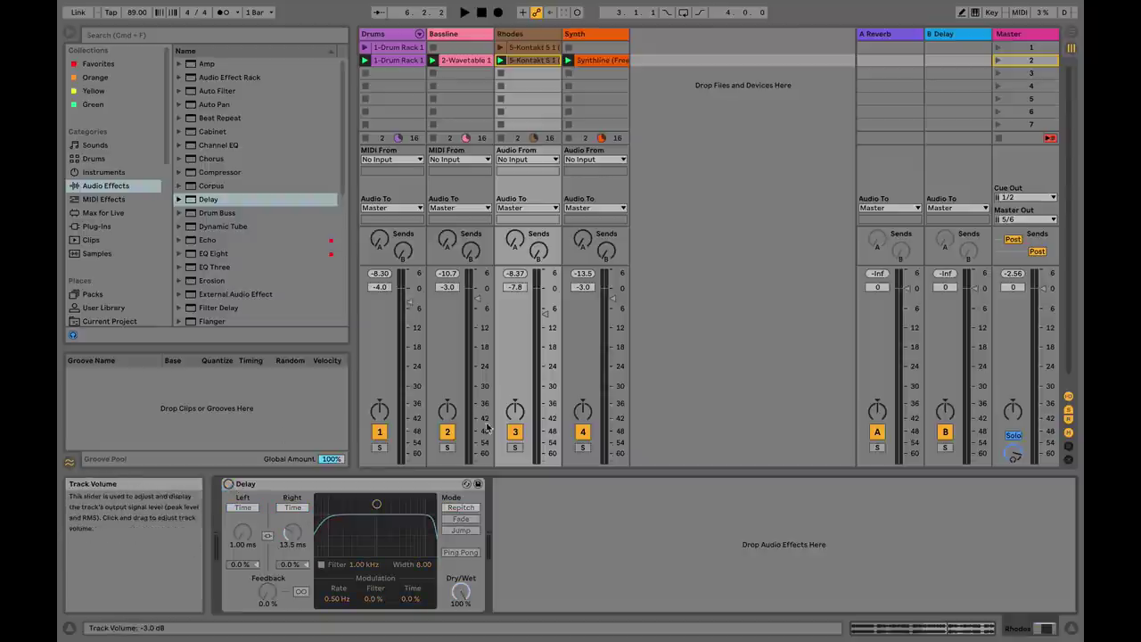
pyautogui.click(515, 448)
pyautogui.press('space')
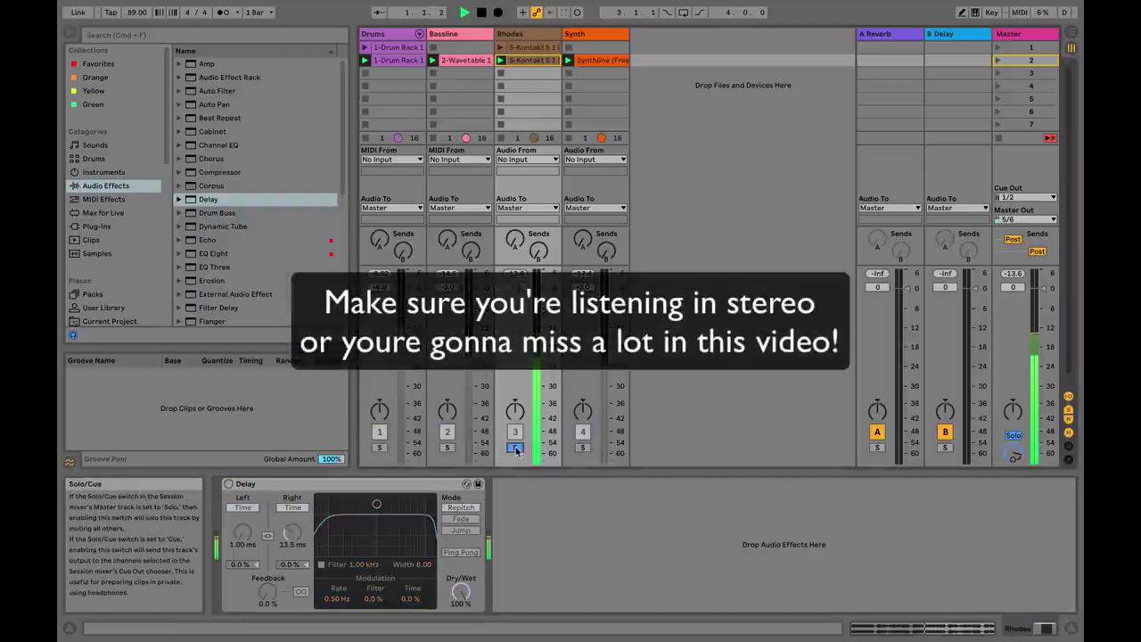
pyautogui.click(228, 484)
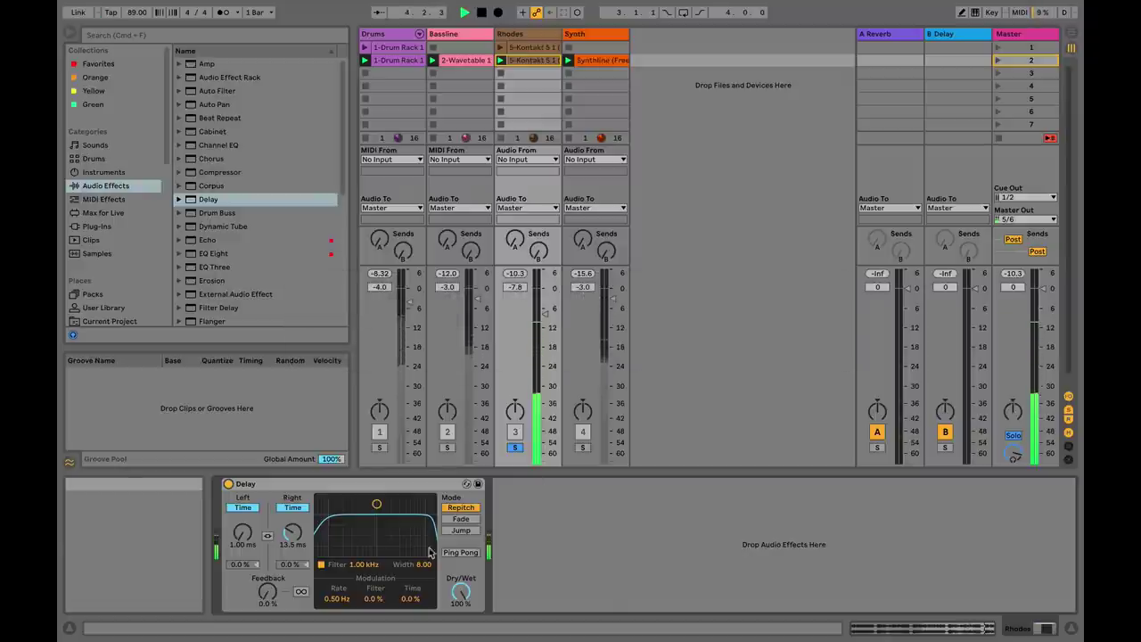
pyautogui.click(228, 484)
pyautogui.click(228, 484)
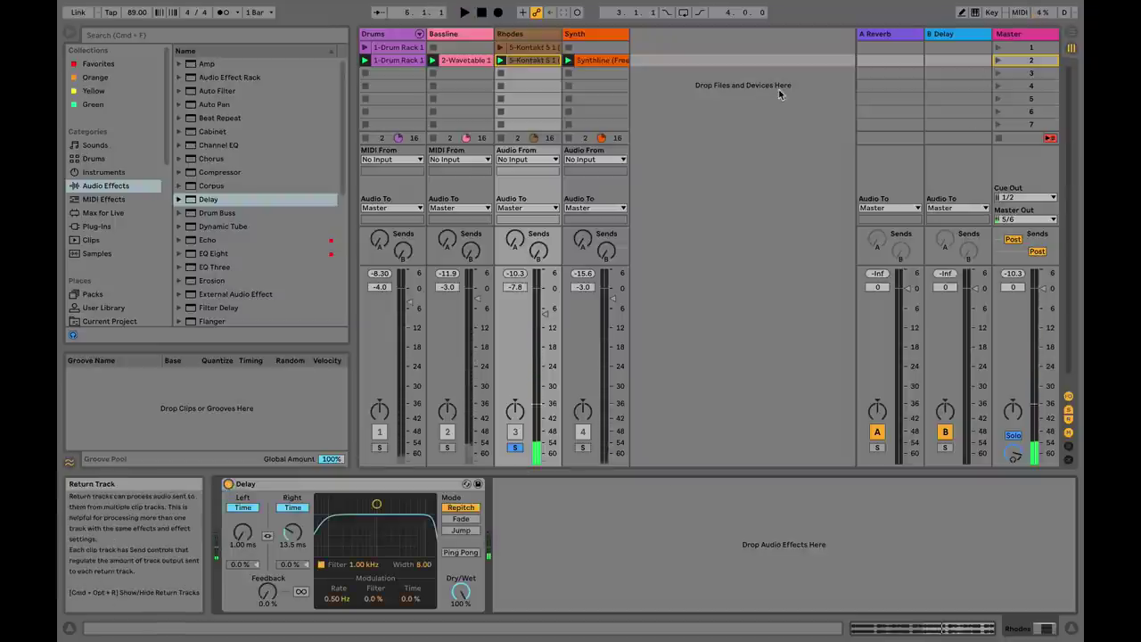
pyautogui.click(228, 484)
pyautogui.click(228, 484)
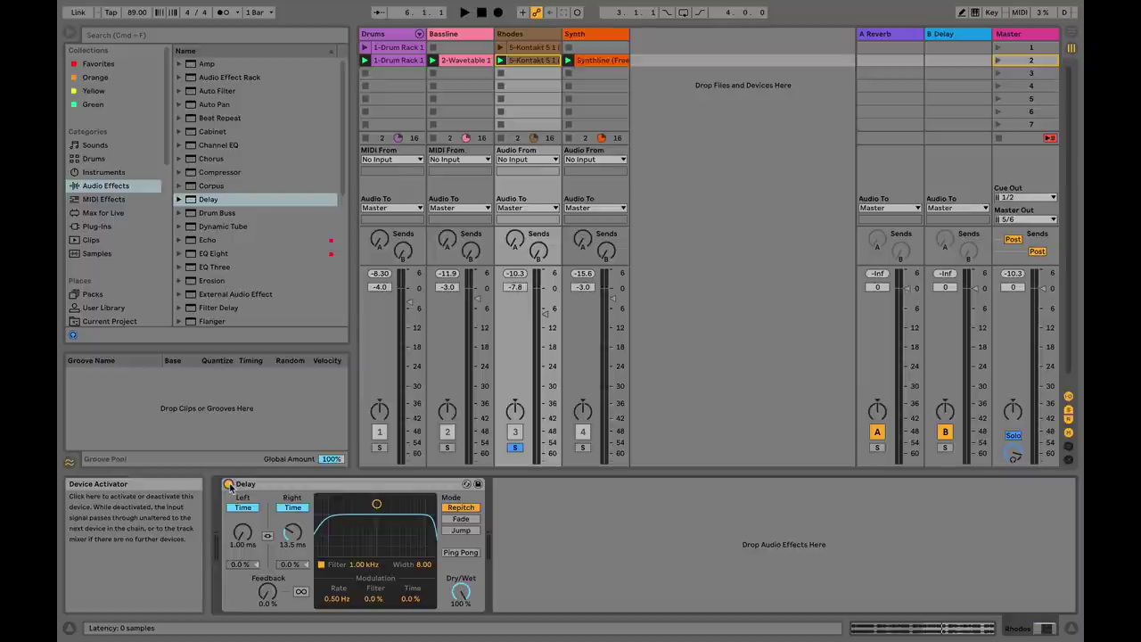
# Step: Enable the Utility device on the Master track with its Mono option on
pyautogui.click(1016, 36)
pyautogui.click(228, 484)
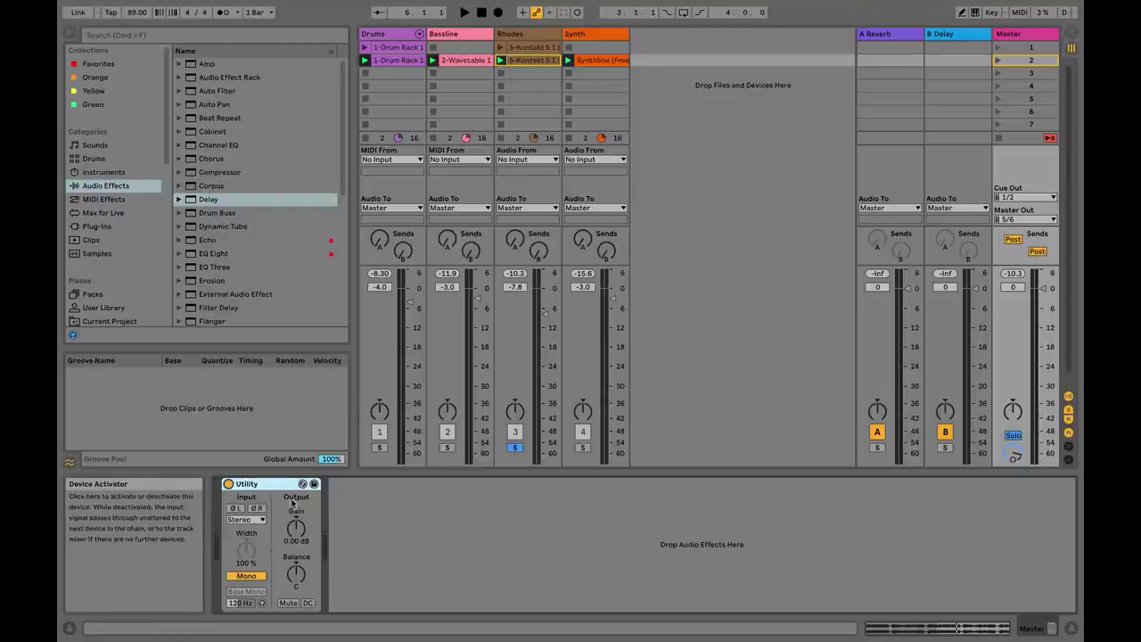
pyautogui.click(242, 577)
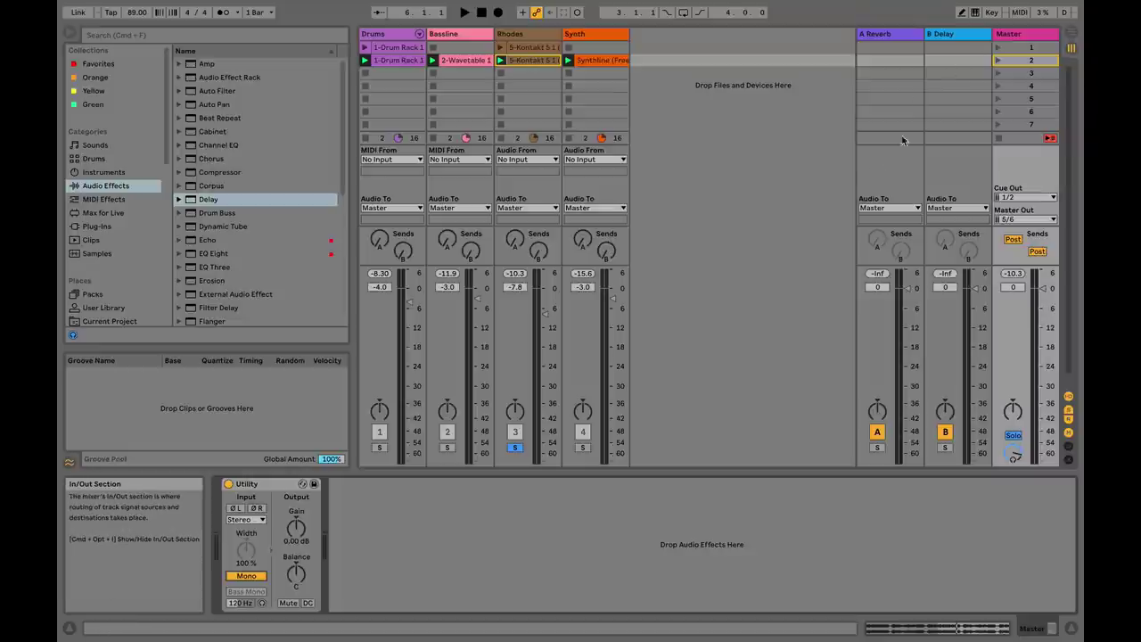
pyautogui.click(991, 12)
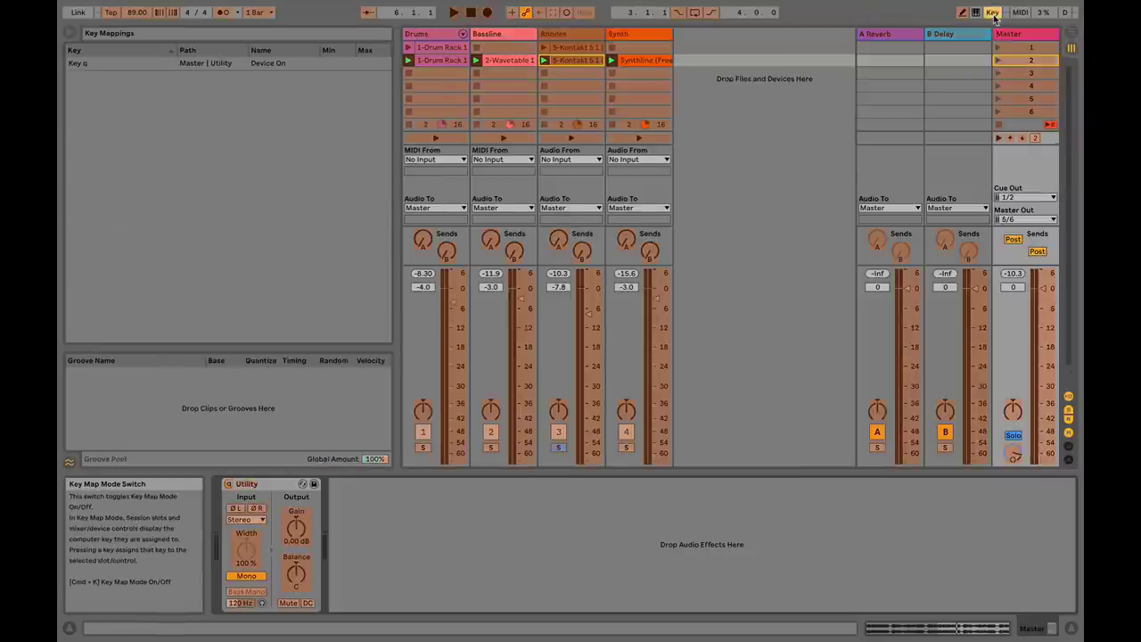
pyautogui.click(229, 486)
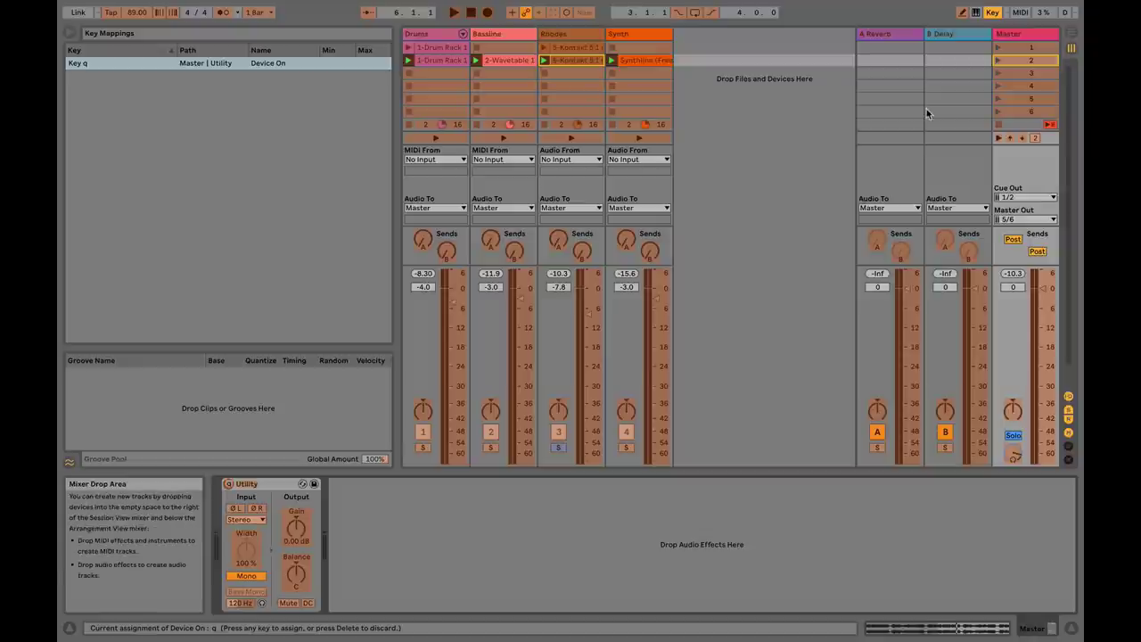
pyautogui.click(992, 13)
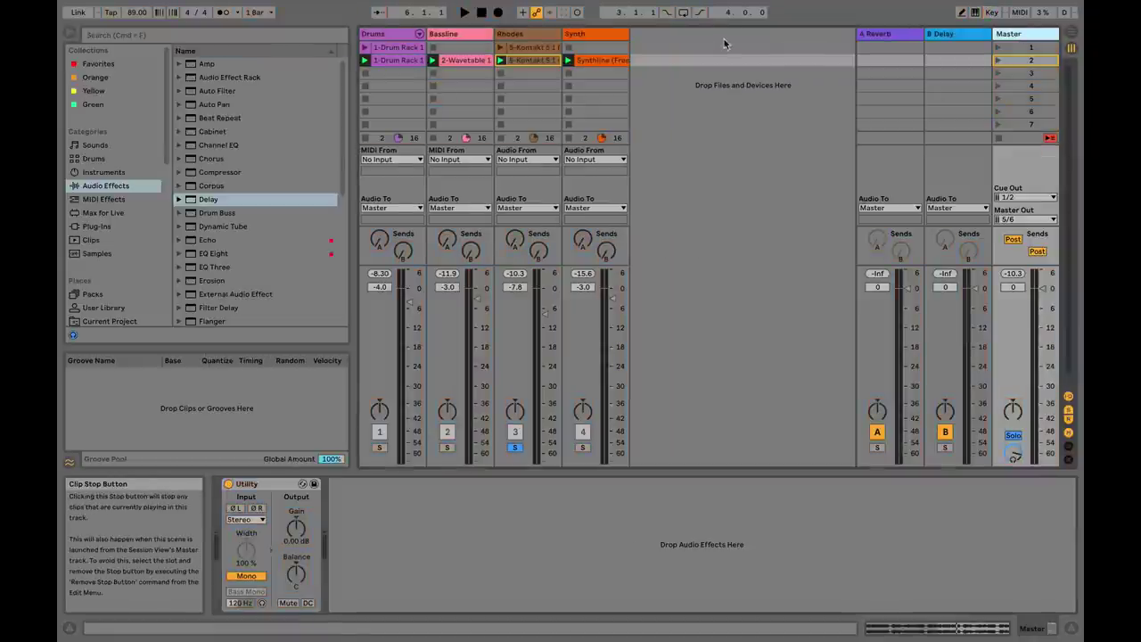
# Step: Switch the Master's Utility off while the Rhodes track is selected, and return to the Master track's devices
pyautogui.click(604, 39)
pyautogui.press('Left')
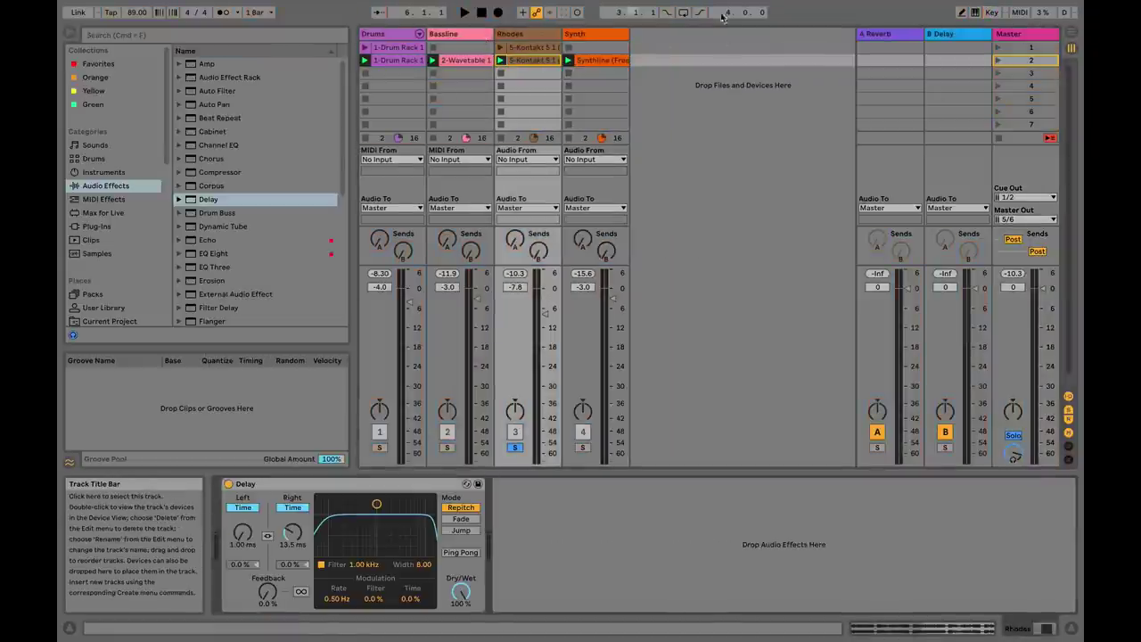
pyautogui.click(1053, 37)
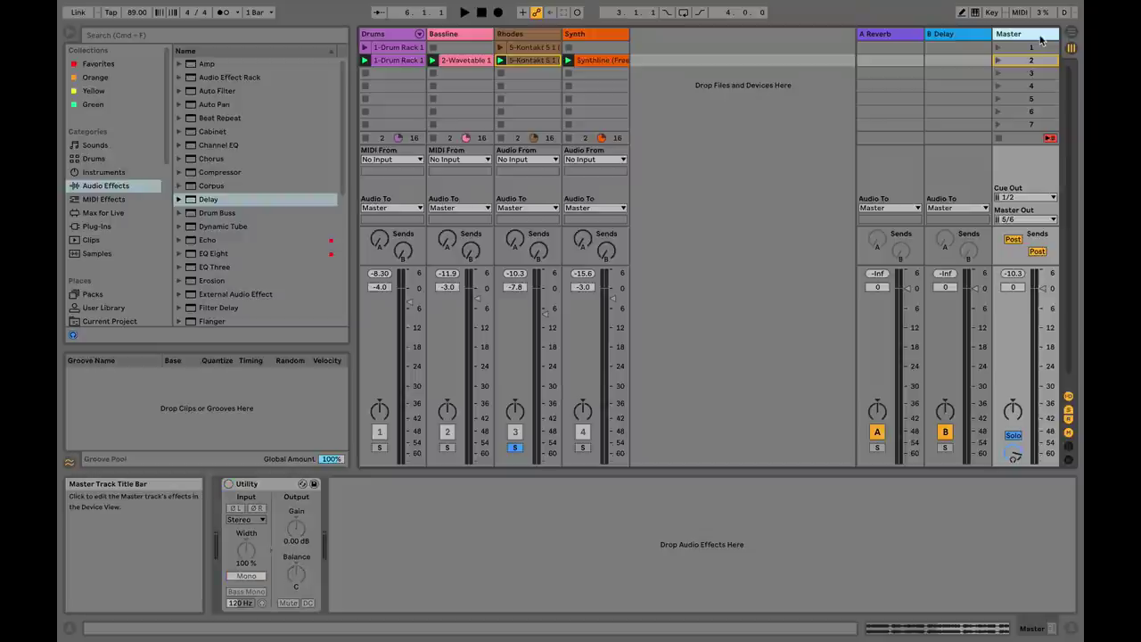
pyautogui.press('0')
pyautogui.press('0')
pyautogui.press('0')
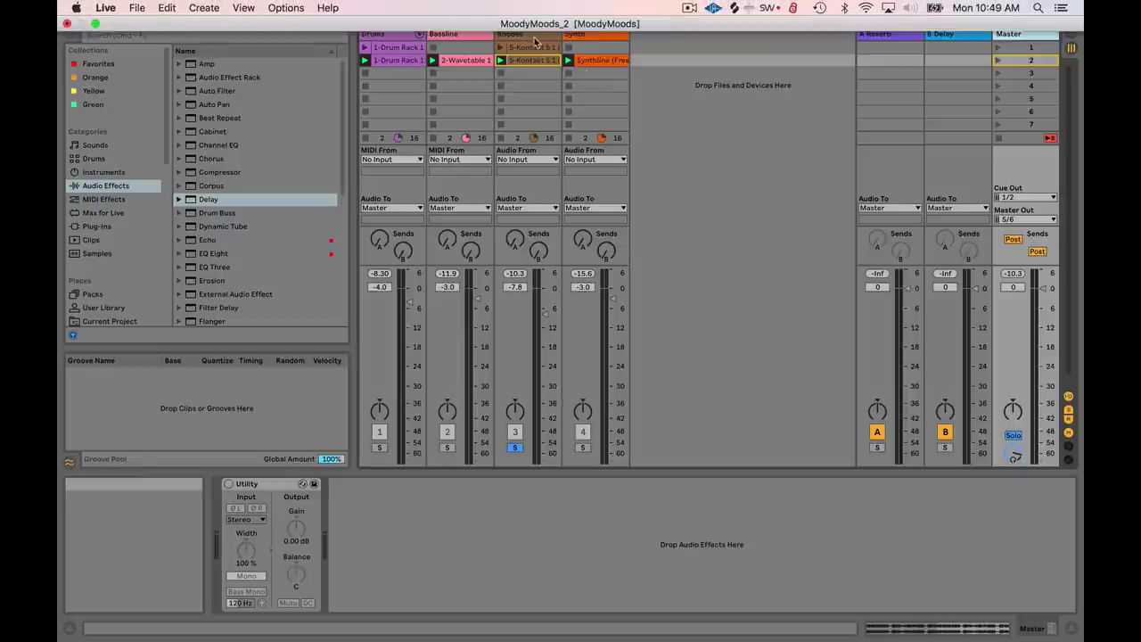
pyautogui.click(525, 357)
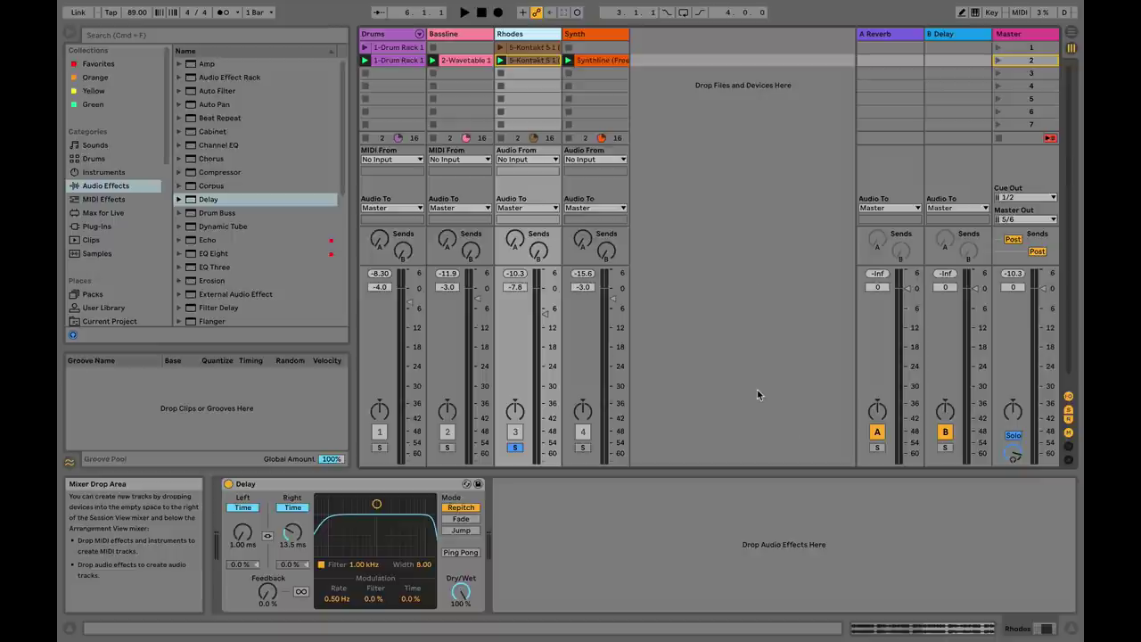
pyautogui.click(1021, 34)
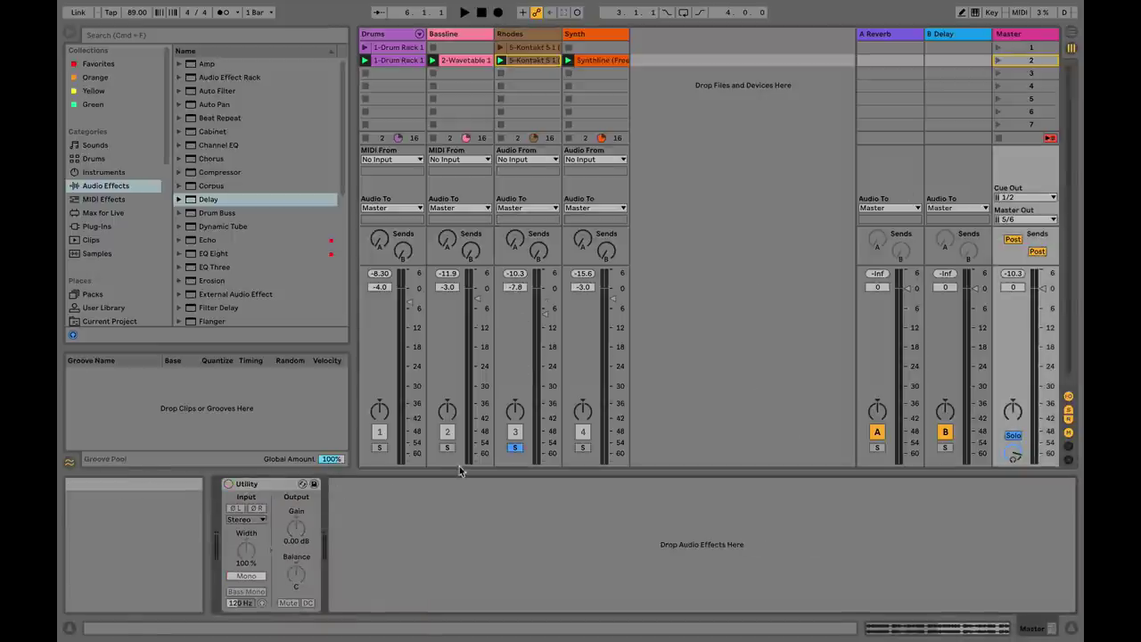
# Step: Play the soloed Rhodes track and compare its sound with the Delay bypassed and active
pyautogui.click(523, 37)
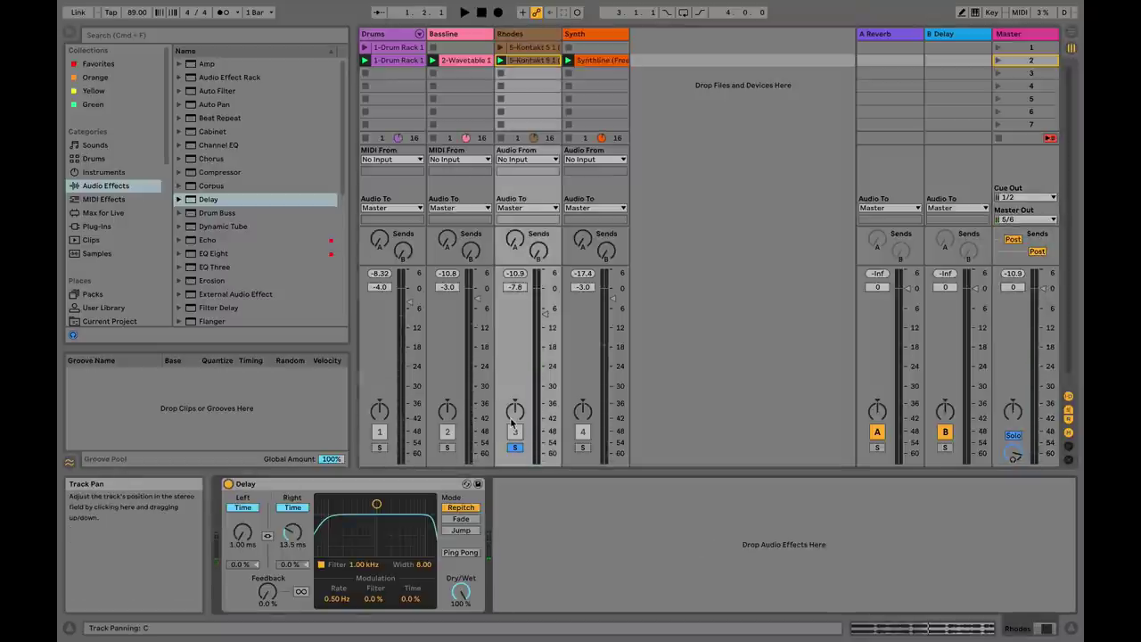
pyautogui.press('space')
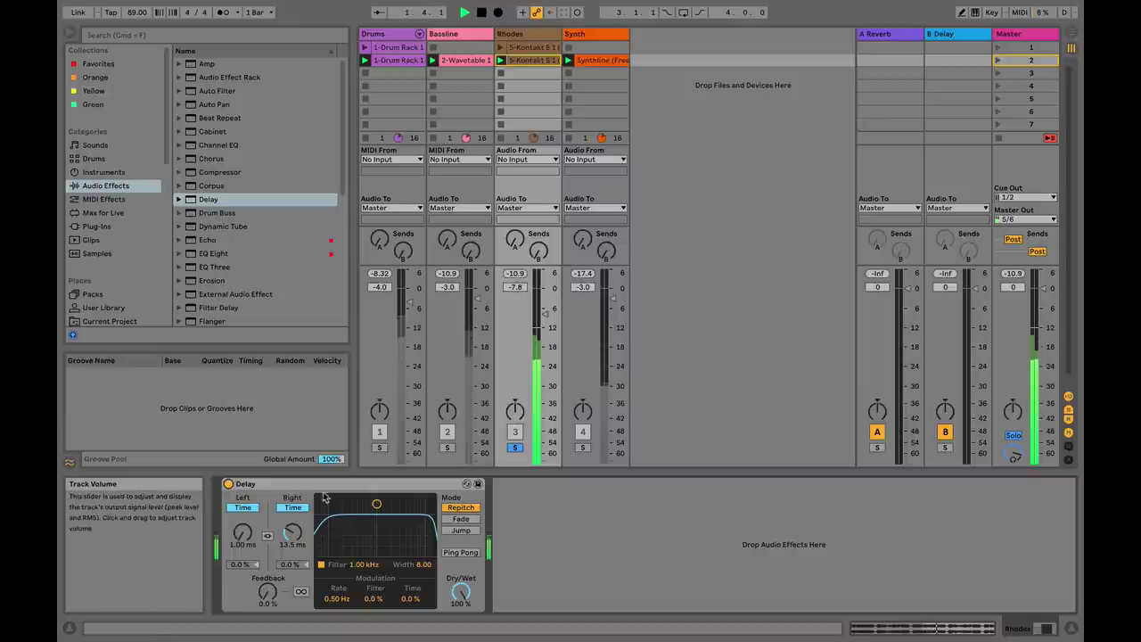
pyautogui.click(228, 484)
pyautogui.click(228, 484)
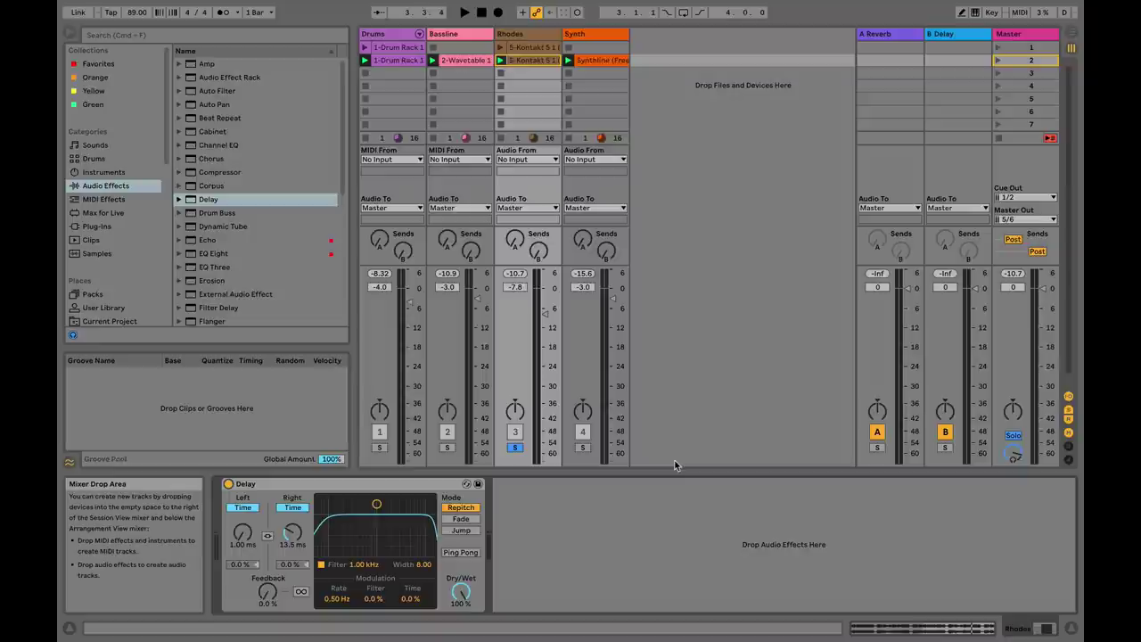
# Step: Lower the Delay's right time to 4.83 ms while auditioning the Rhodes in mono, and check the setting in stereo
pyautogui.press('space')
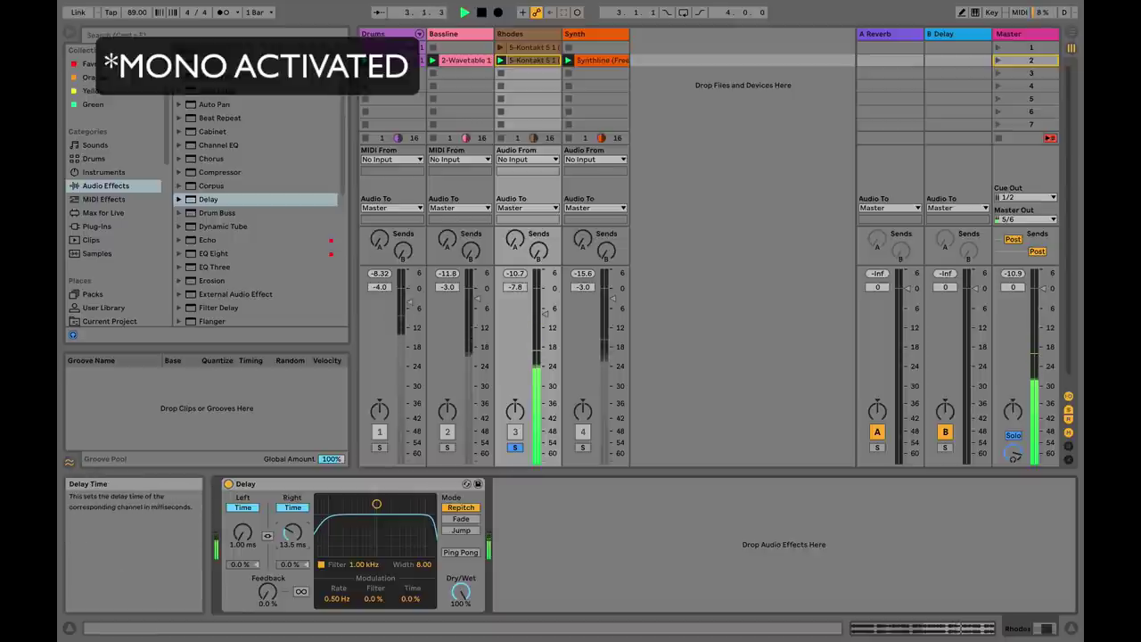
pyautogui.moveTo(292, 532); pyautogui.dragTo(291, 536)
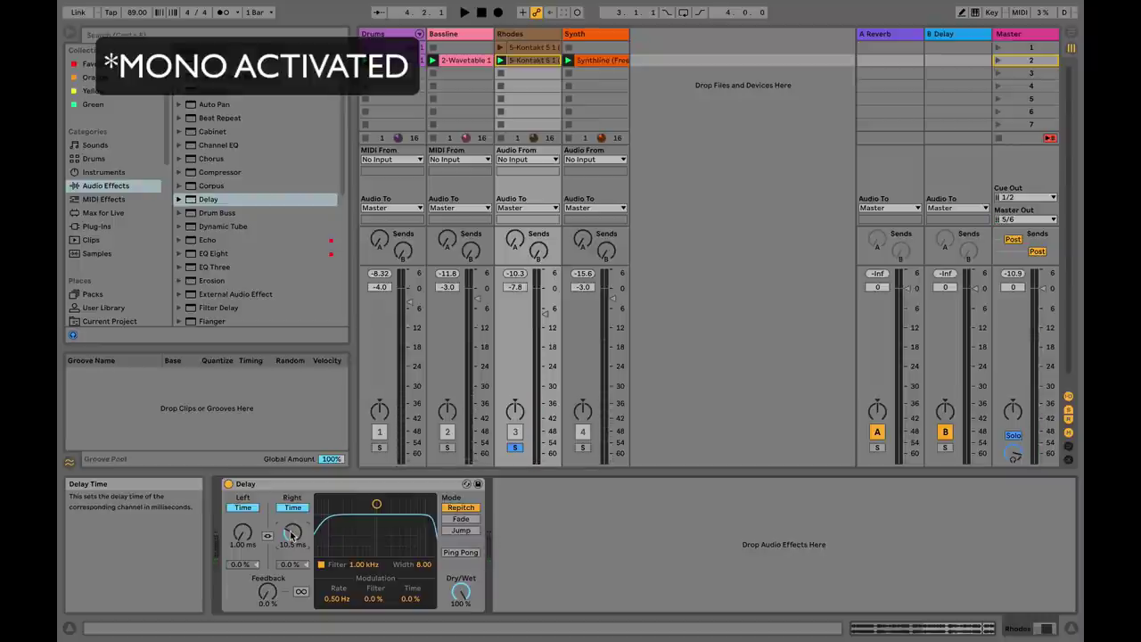
pyautogui.press('space')
pyautogui.moveTo(292, 534)
pyautogui.mouseDown()
pyautogui.moveTo(291, 548)
pyautogui.moveTo(291, 534)
pyautogui.mouseUp()
pyautogui.press('space')
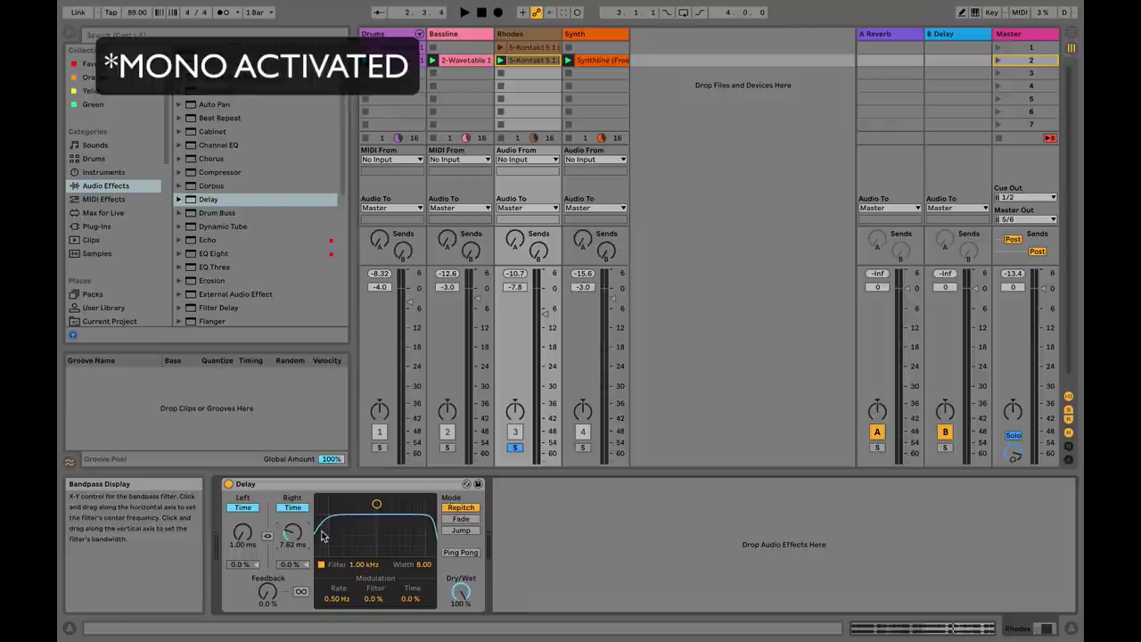
pyautogui.press('space')
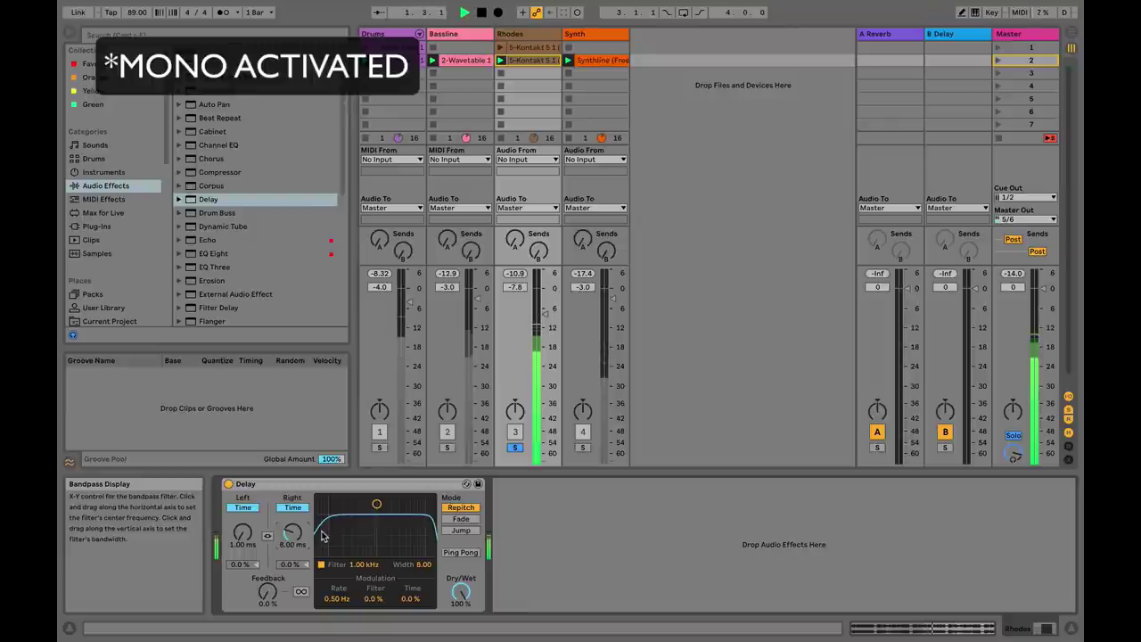
pyautogui.moveTo(291, 532)
pyautogui.mouseDown()
pyautogui.moveTo(291, 519)
pyautogui.moveTo(291, 545)
pyautogui.moveTo(291, 535)
pyautogui.mouseUp()
pyautogui.press('space')
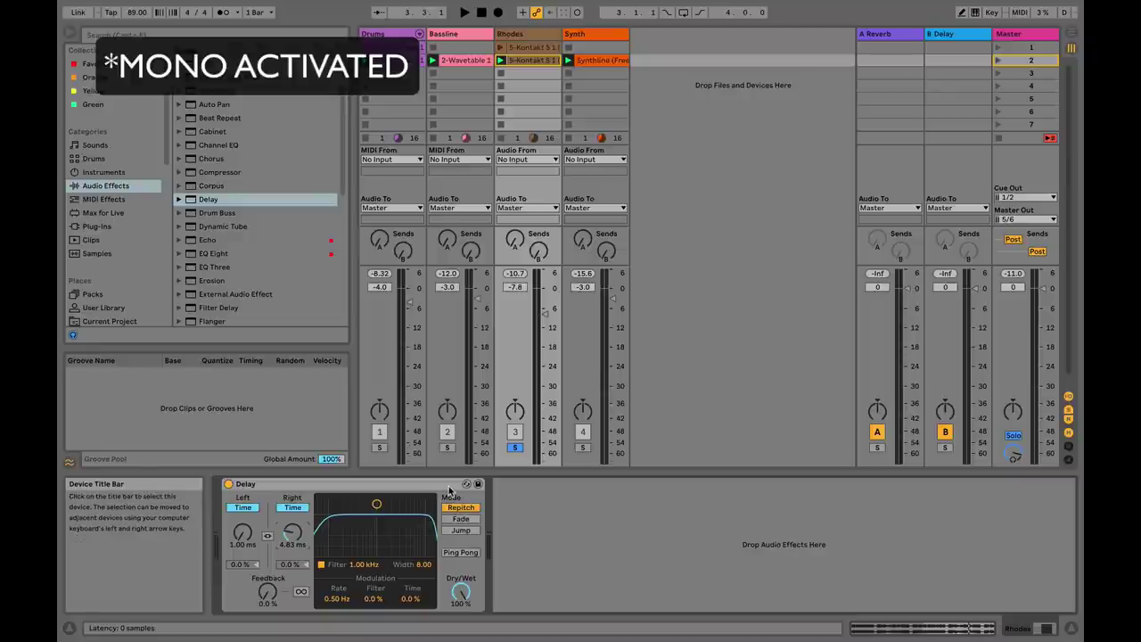
pyautogui.press('space')
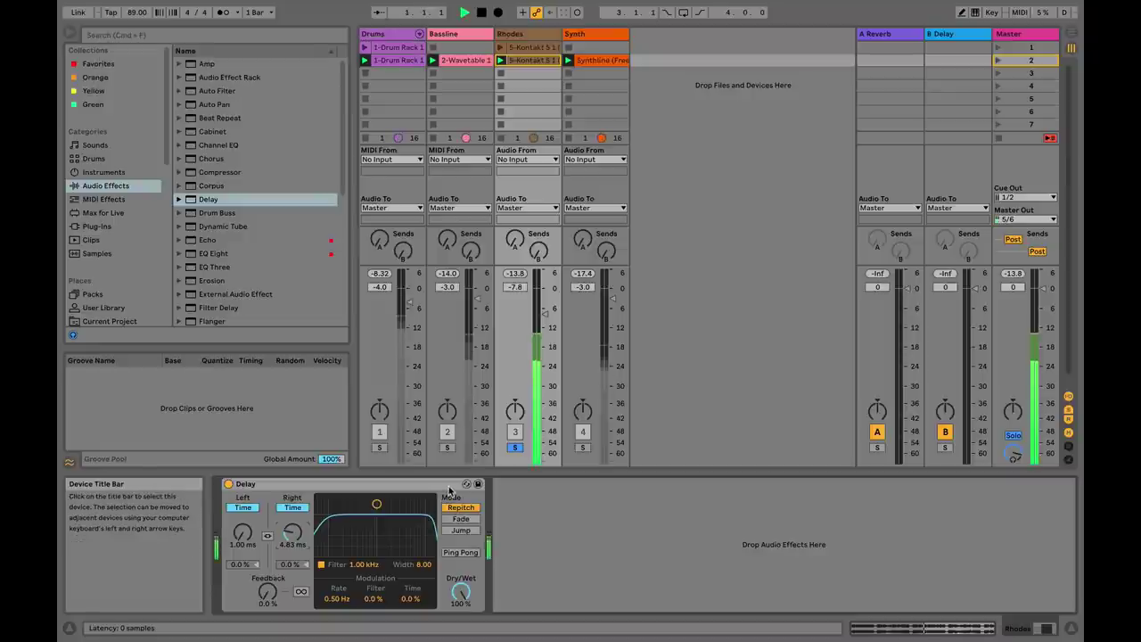
pyautogui.press('space')
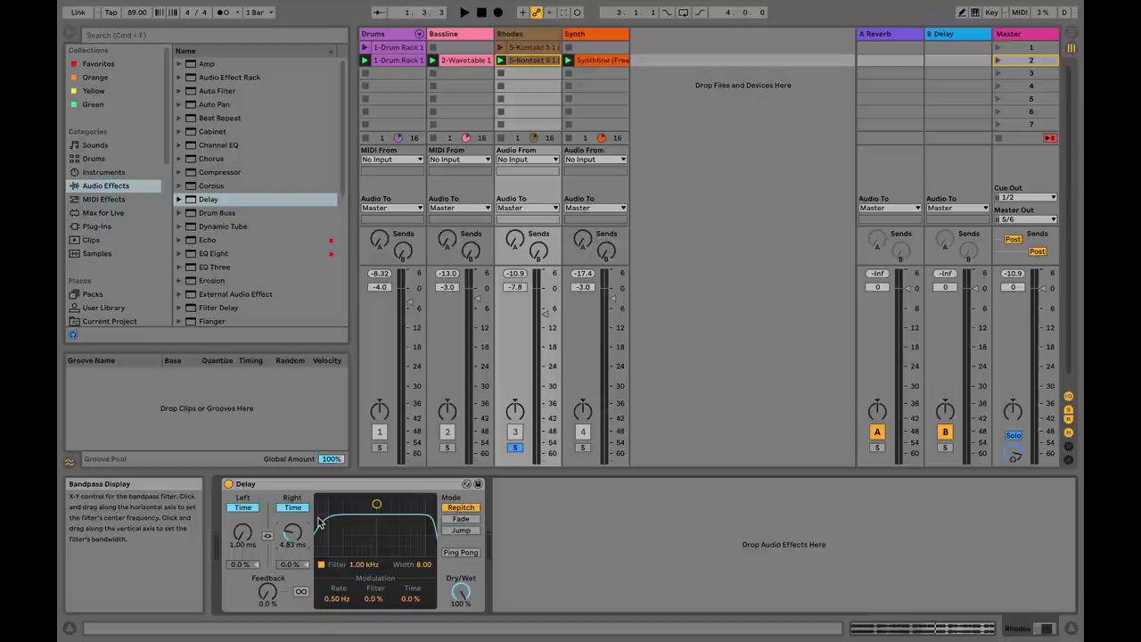
# Step: Unsolo the Rhodes track and listen to the full mix in stereo and in mono
pyautogui.click(515, 447)
pyautogui.press('space')
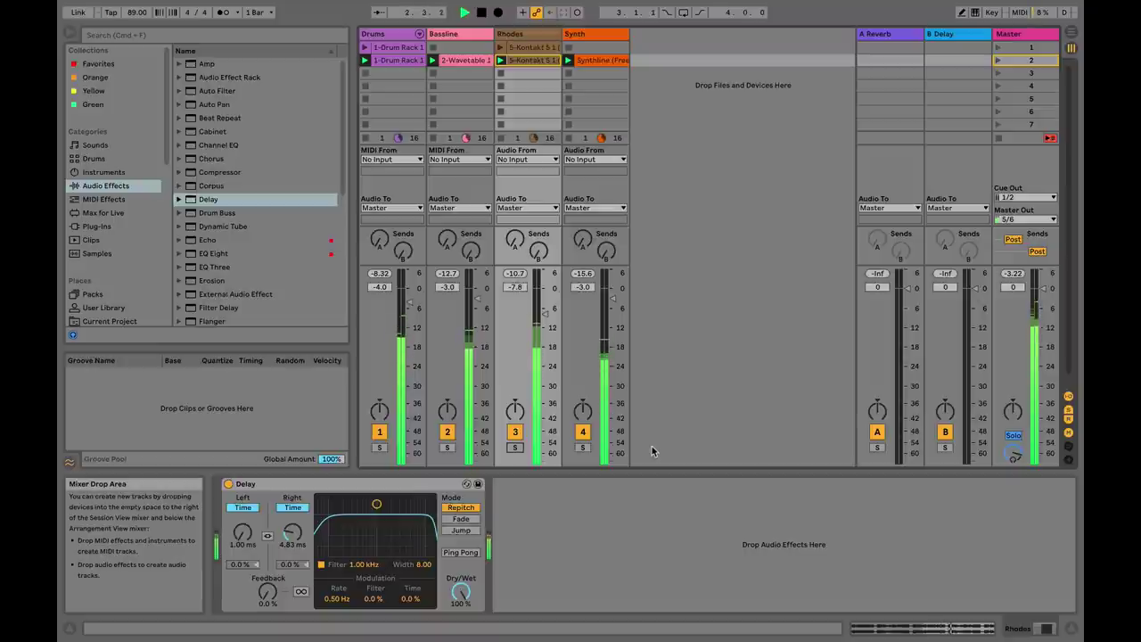
pyautogui.press('space')
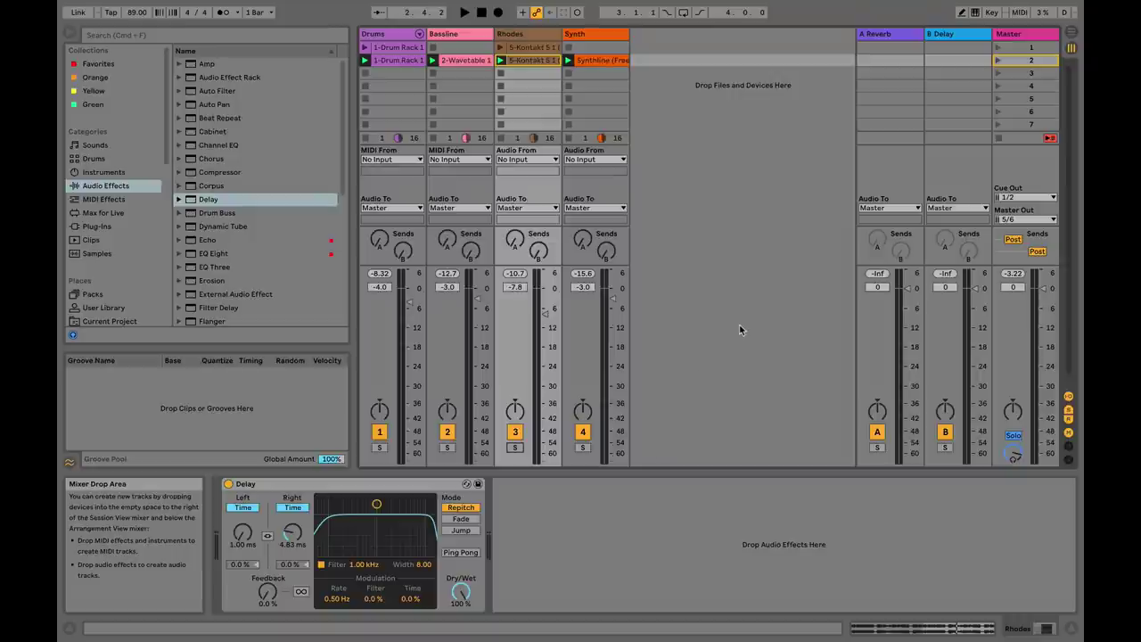
pyautogui.press('space')
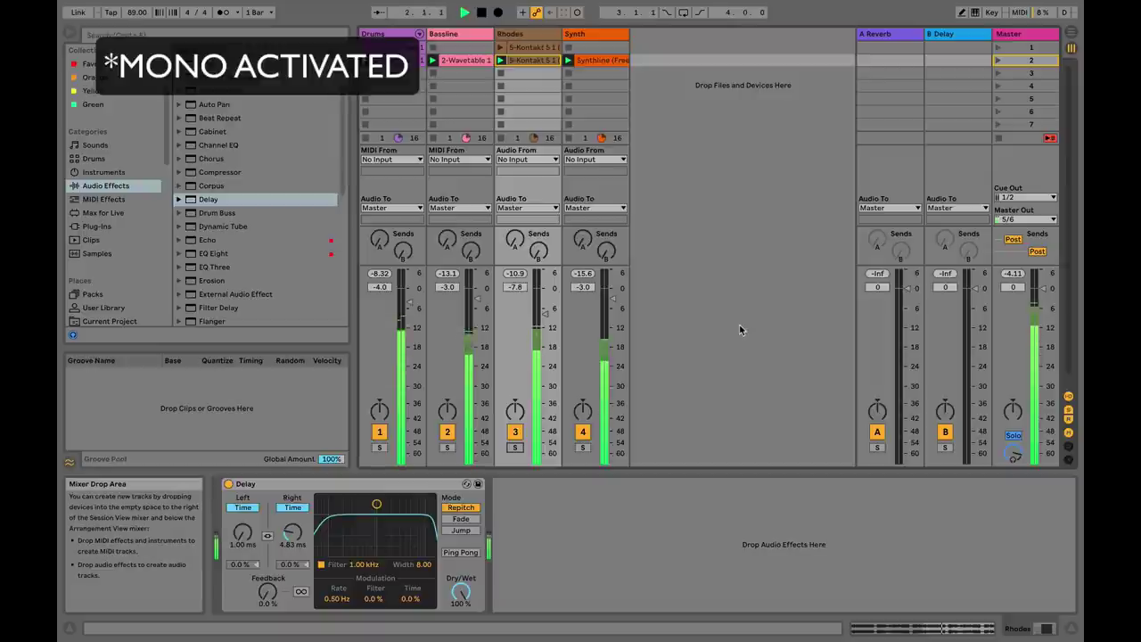
pyautogui.press('space')
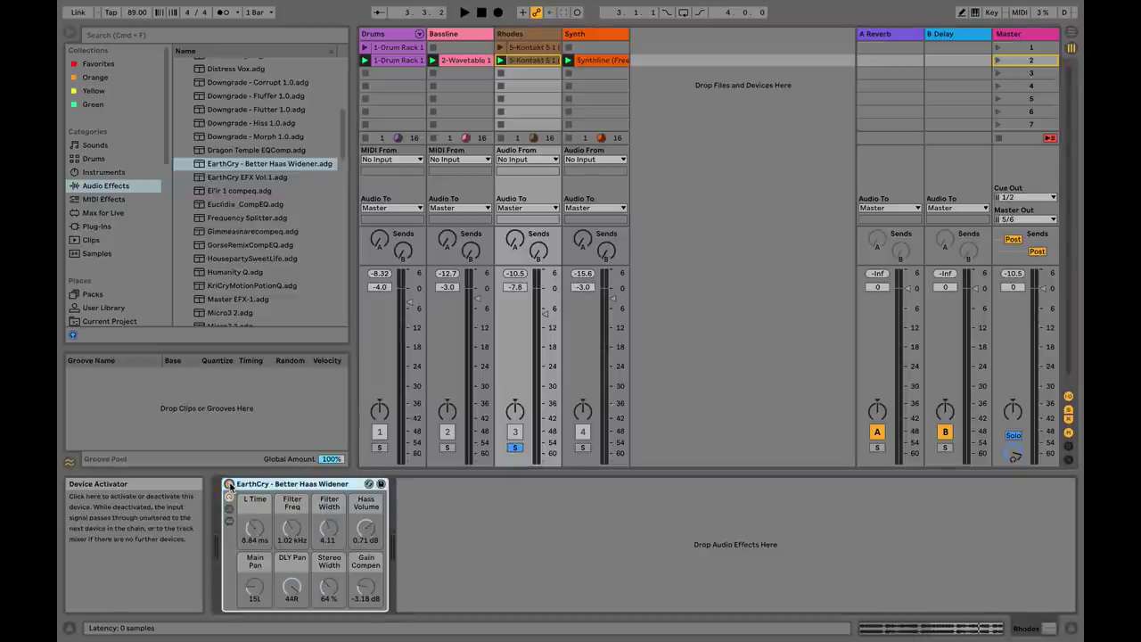
# Step: Compare the soloed Rhodes in stereo with the EarthCry - Better Haas Widener rack off and on, and leave the rack on
pyautogui.press('space')
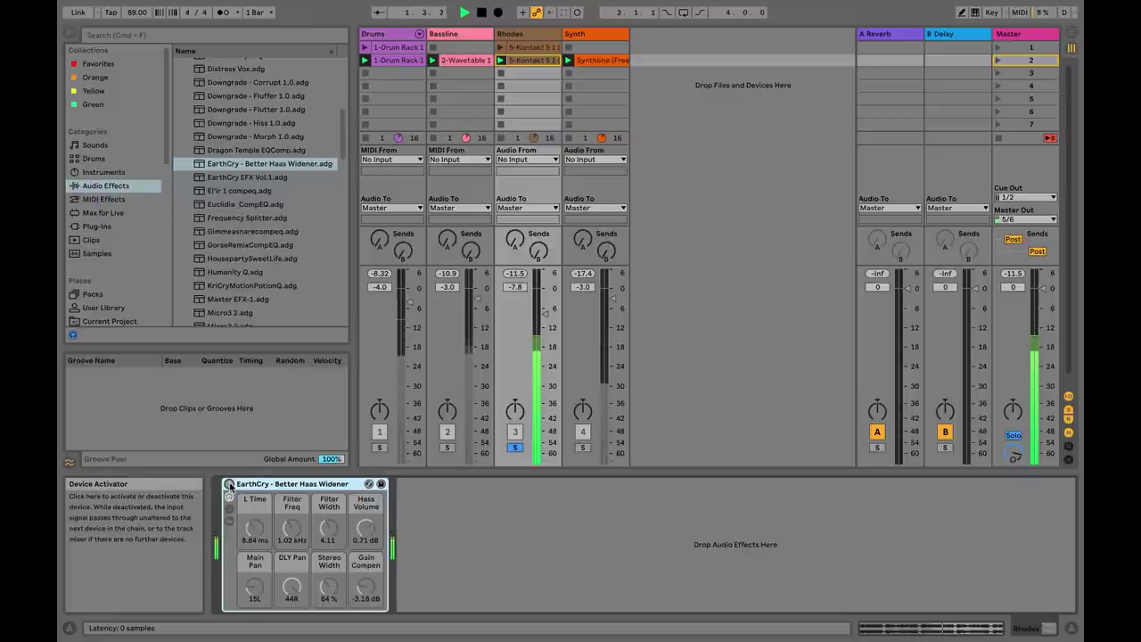
pyautogui.click(229, 485)
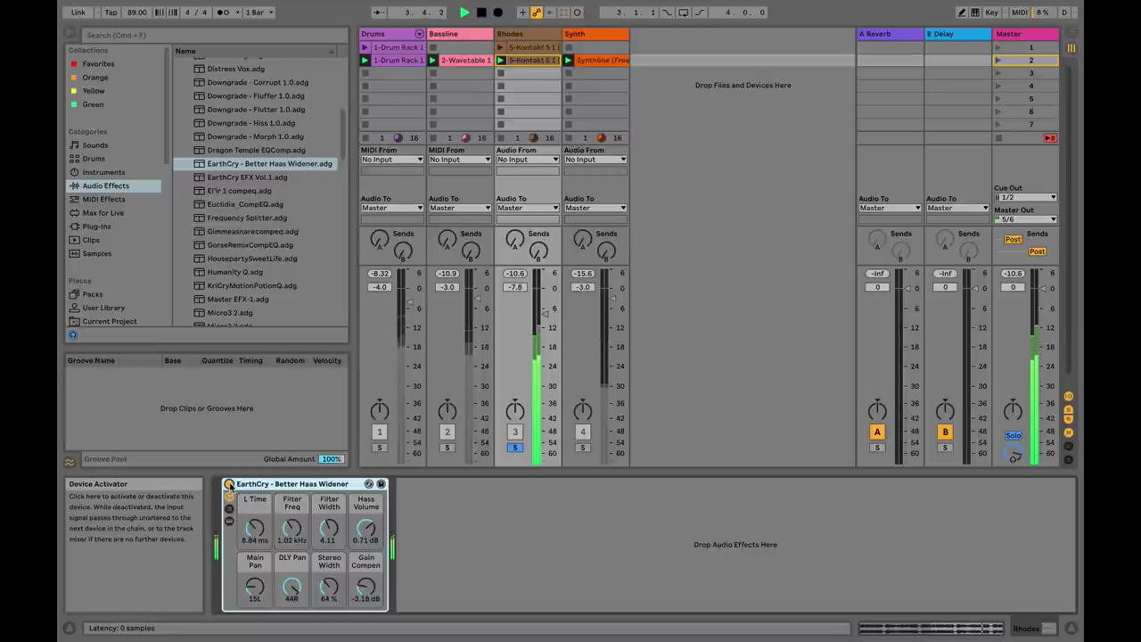
pyautogui.click(229, 485)
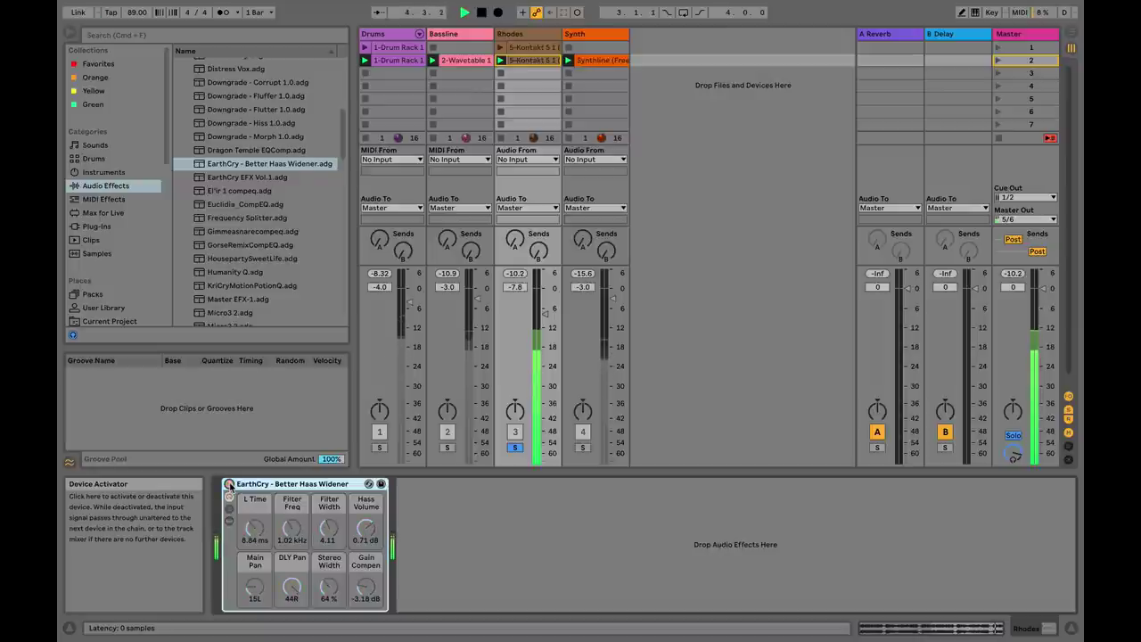
pyautogui.click(229, 485)
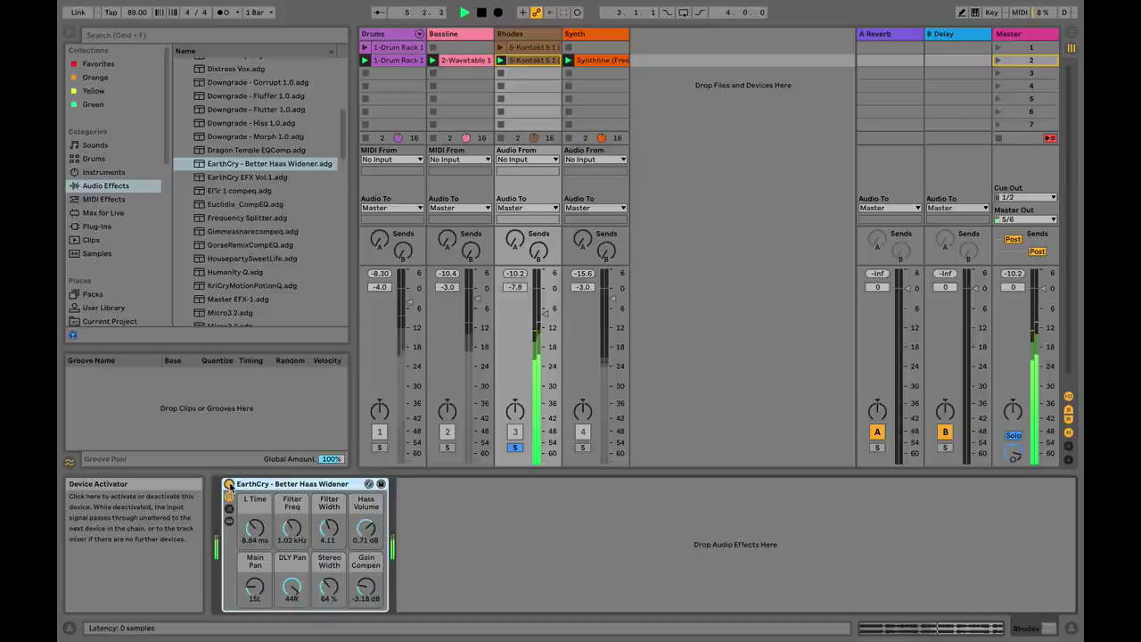
pyautogui.press('space')
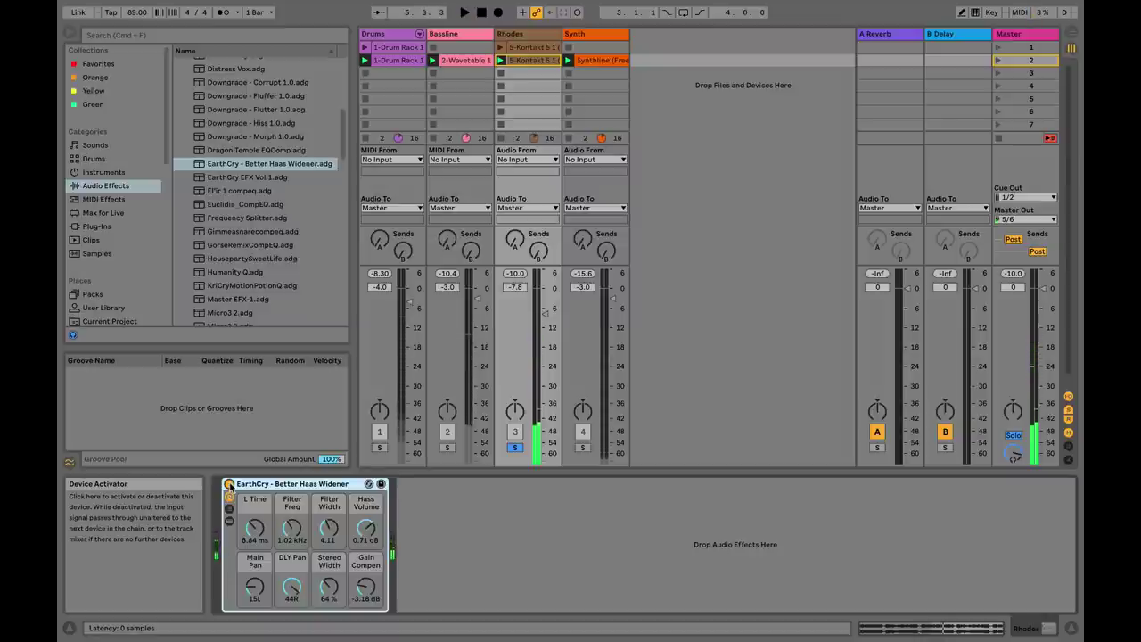
# Step: Play the soloed Rhodes in mono and compare it with the Better Haas Widener rack on and off
pyautogui.press('space')
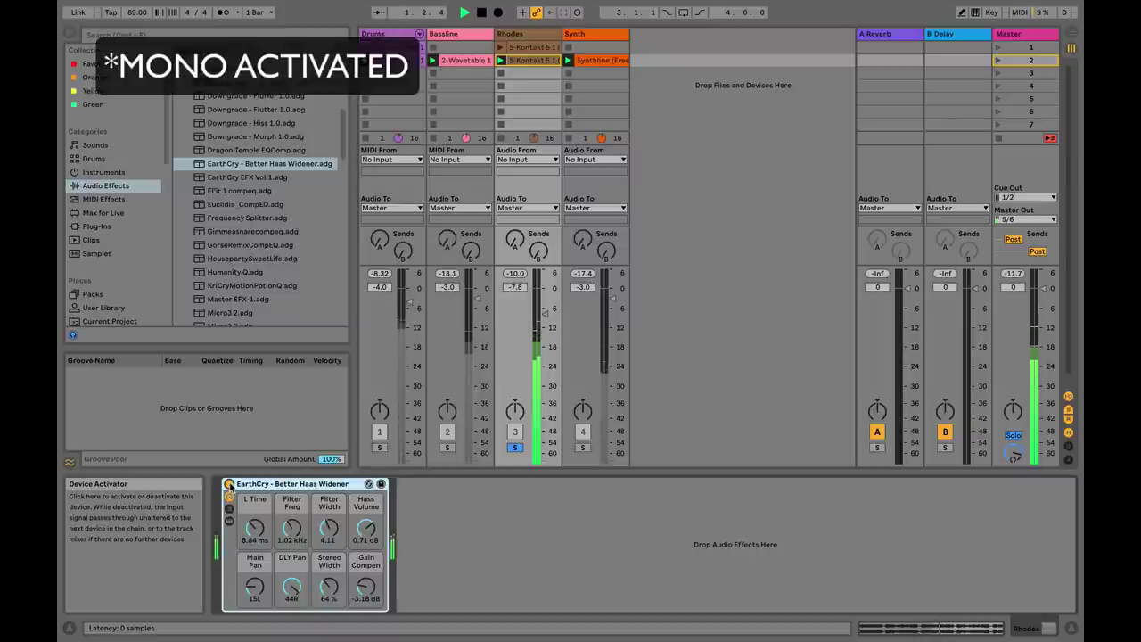
pyautogui.click(229, 485)
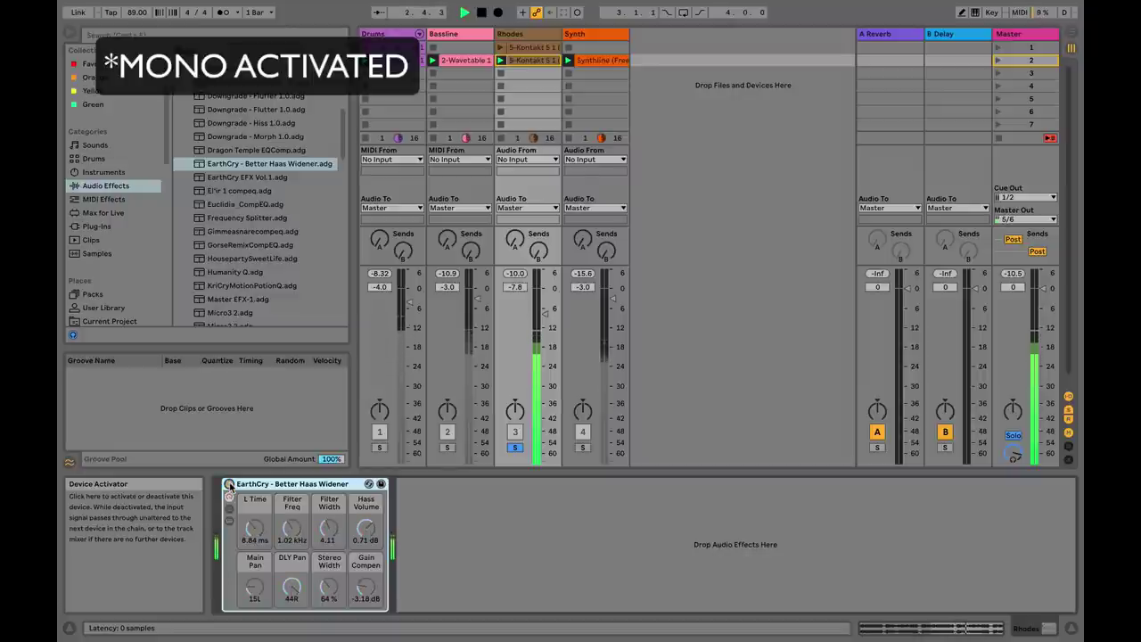
pyautogui.click(229, 485)
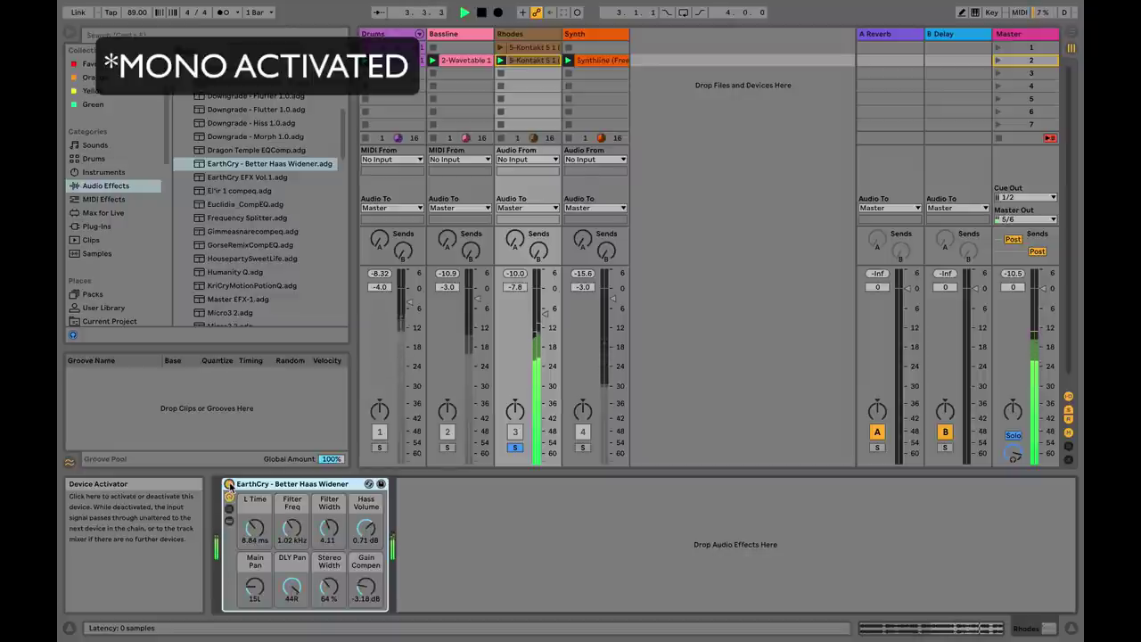
pyautogui.press('space')
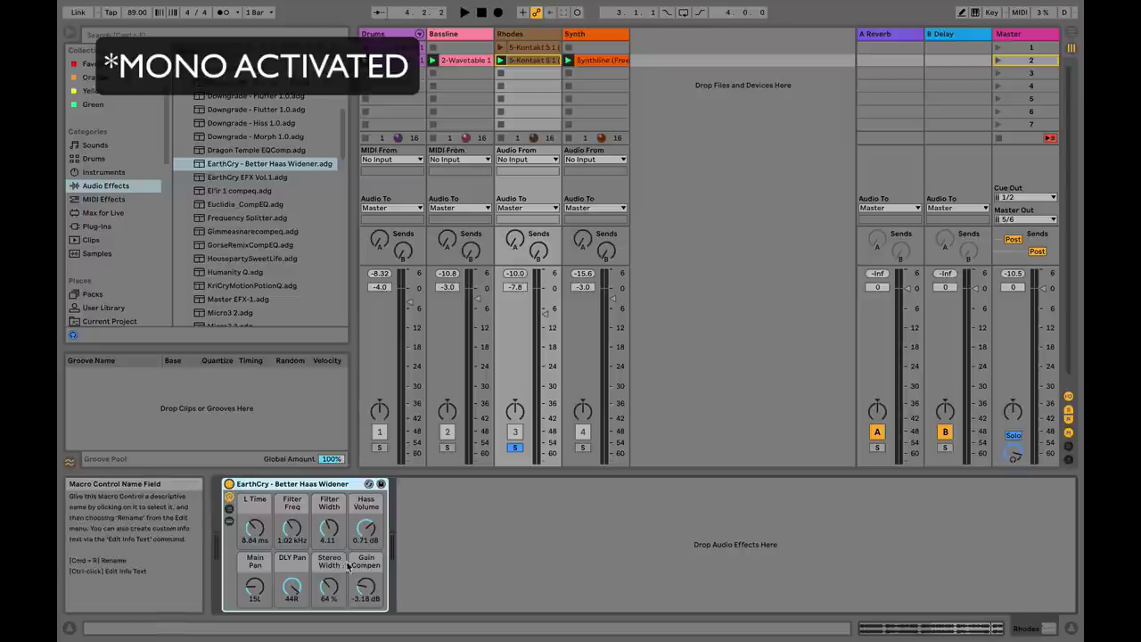
# Step: Raise the Better Haas Widener's Hass Volume macro to nearly 6 dB and lower its L Time macro to 7.72 ms
pyautogui.moveTo(366, 528); pyautogui.dragTo(366, 494)
pyautogui.click(366, 532)
pyautogui.moveTo(366, 532); pyautogui.dragTo(365, 536)
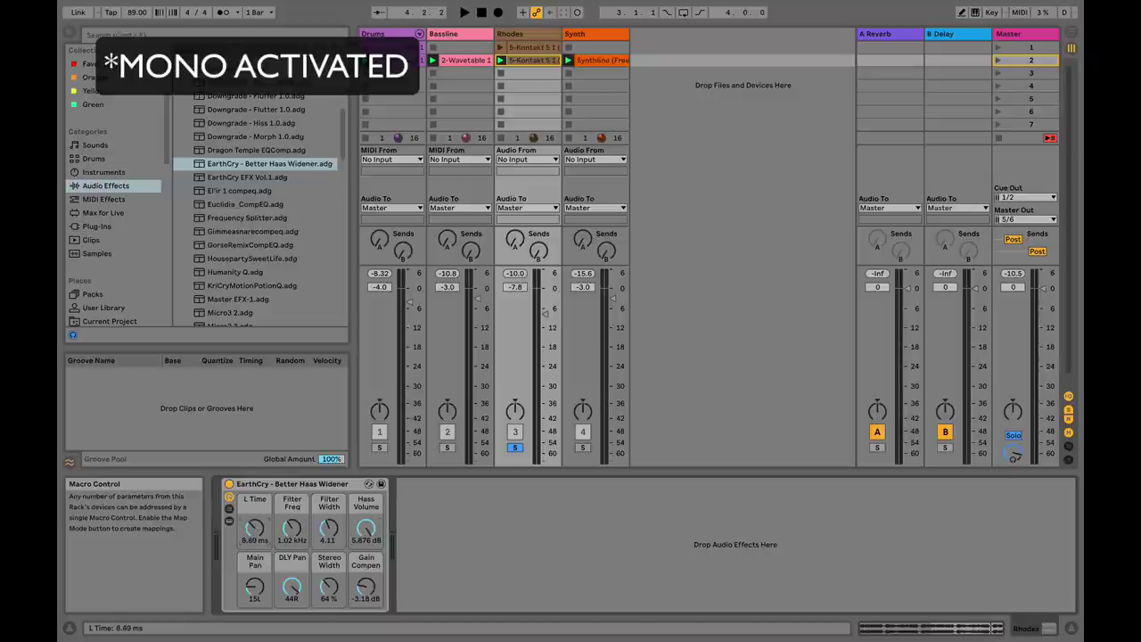
pyautogui.moveTo(255, 527); pyautogui.dragTo(255, 538)
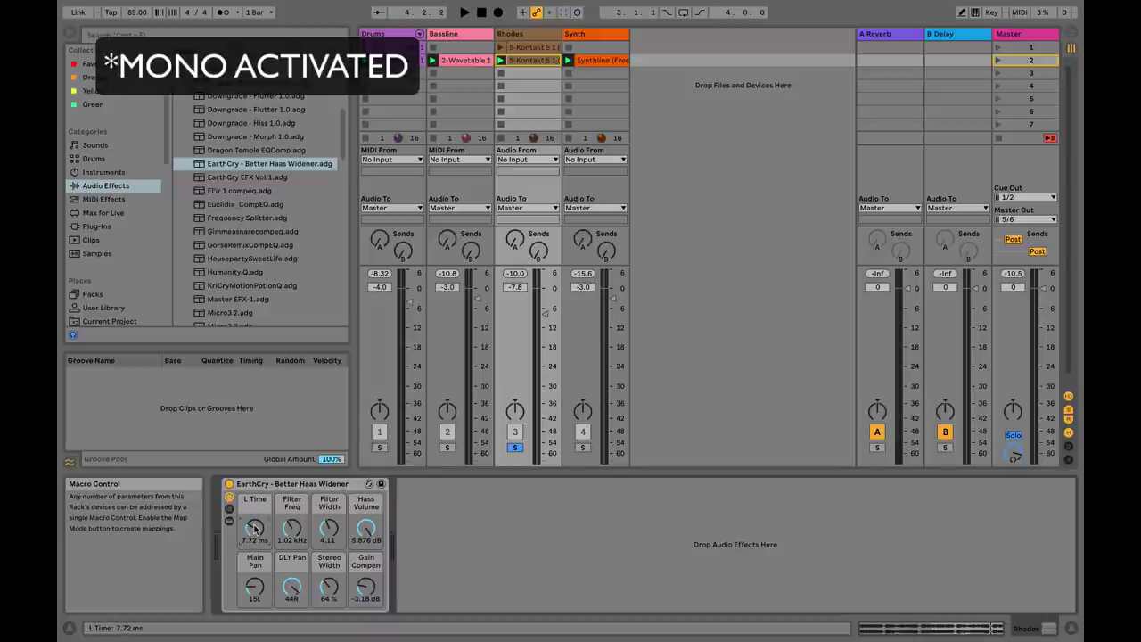
# Step: Fine-tune the Better Haas Widener's L Time macro to 7.14 ms while auditioning the Rhodes in mono
pyautogui.press('space')
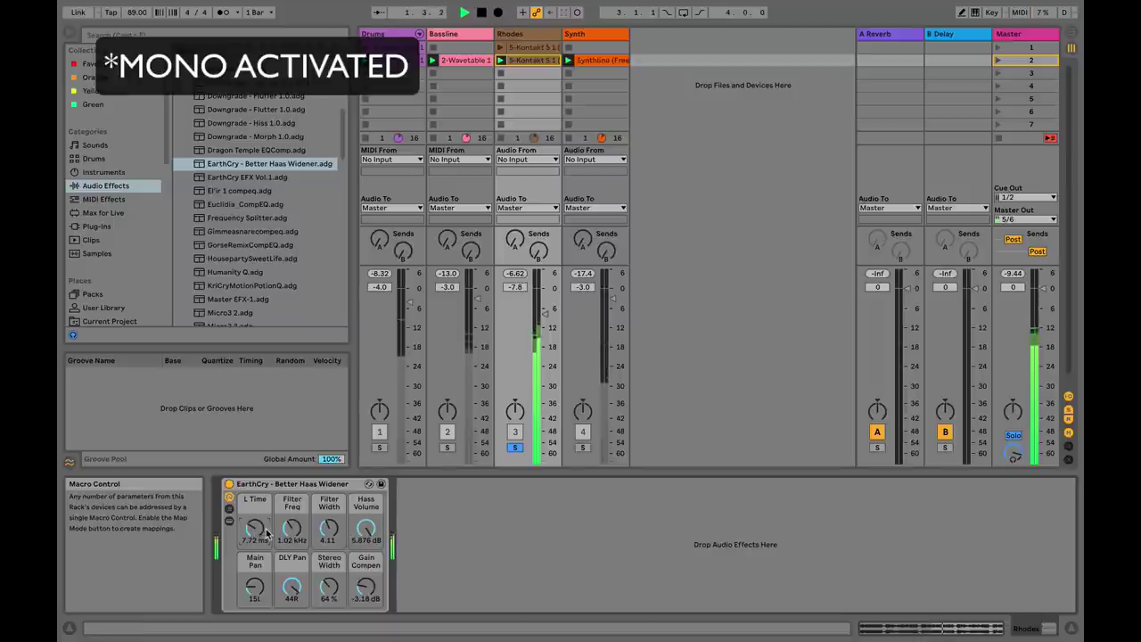
pyautogui.moveTo(266, 533); pyautogui.dragTo(257, 532)
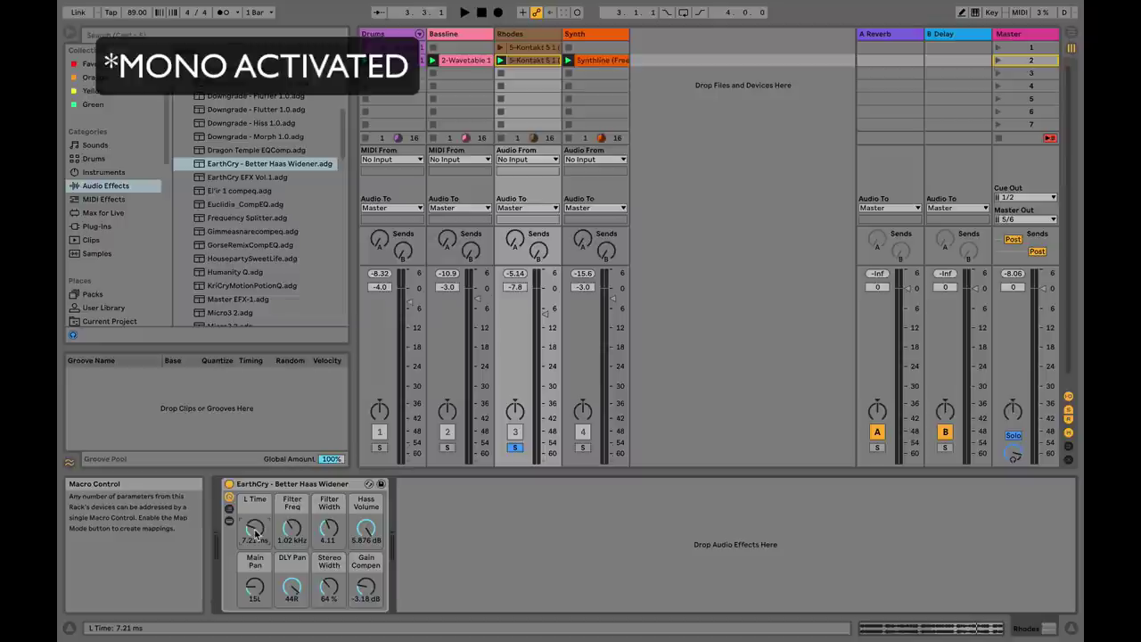
pyautogui.press('space')
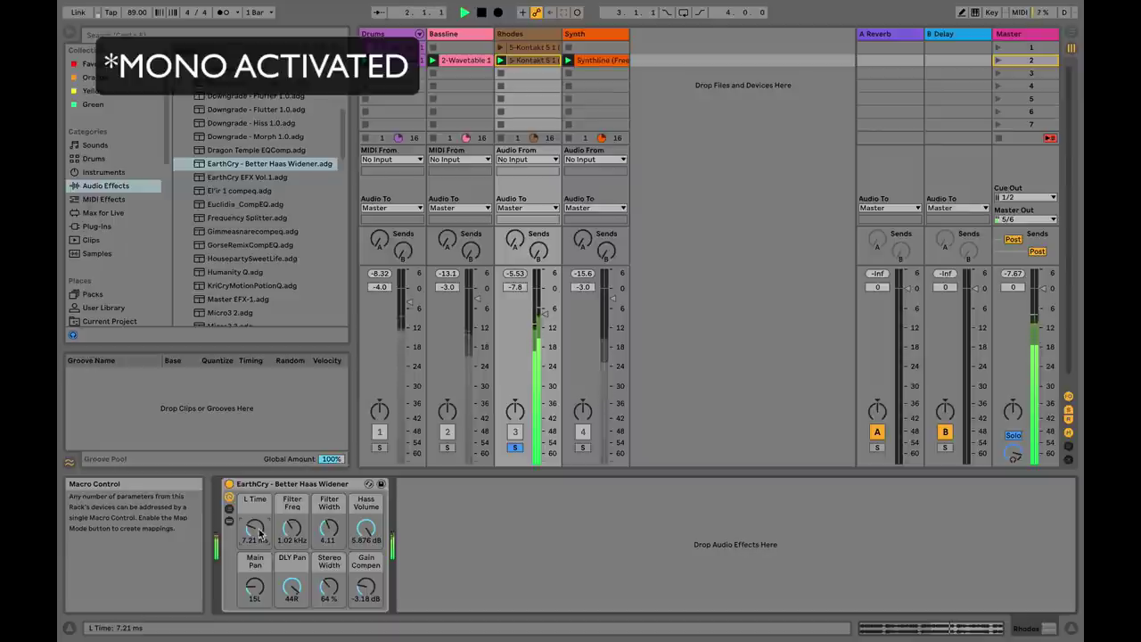
pyautogui.moveTo(258, 533); pyautogui.dragTo(258, 534)
pyautogui.press('space')
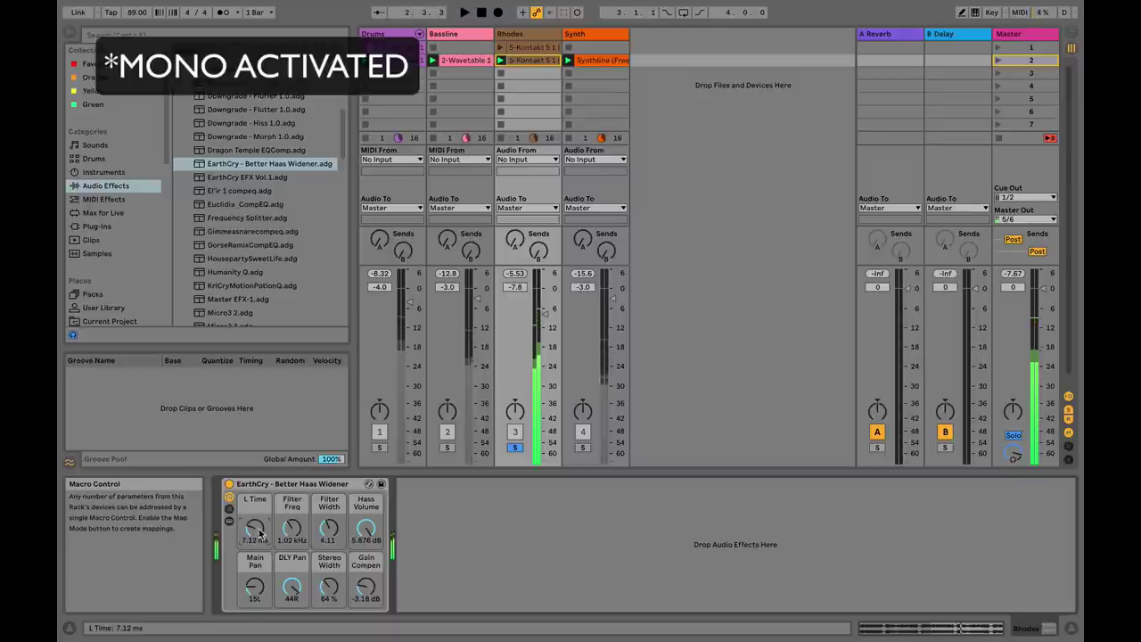
pyautogui.moveTo(258, 533); pyautogui.dragTo(255, 533)
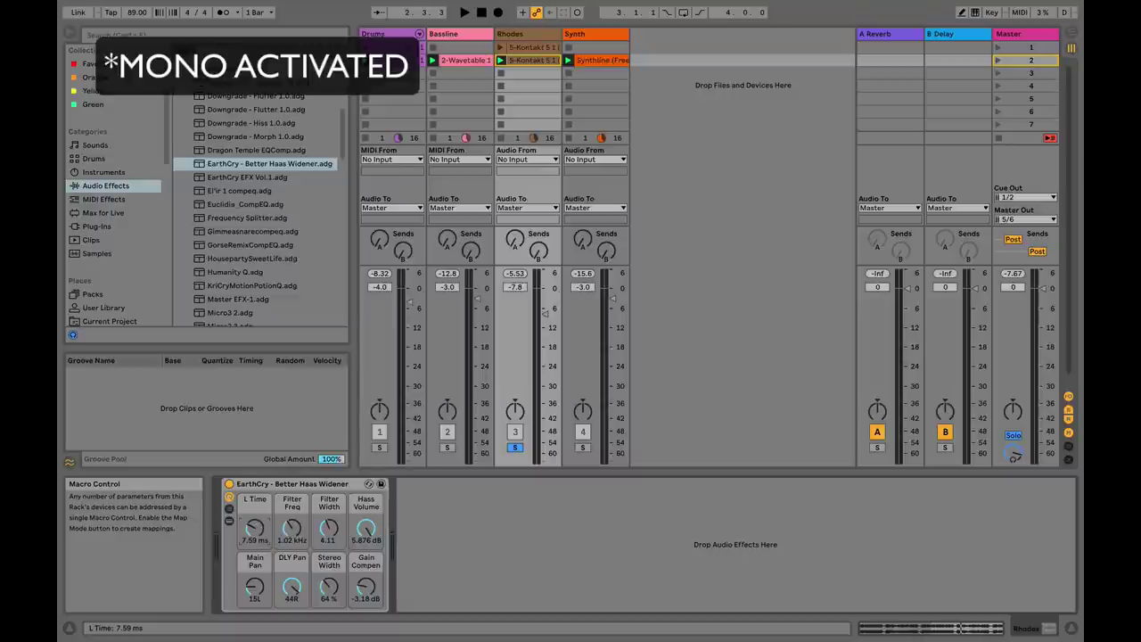
pyautogui.press('space')
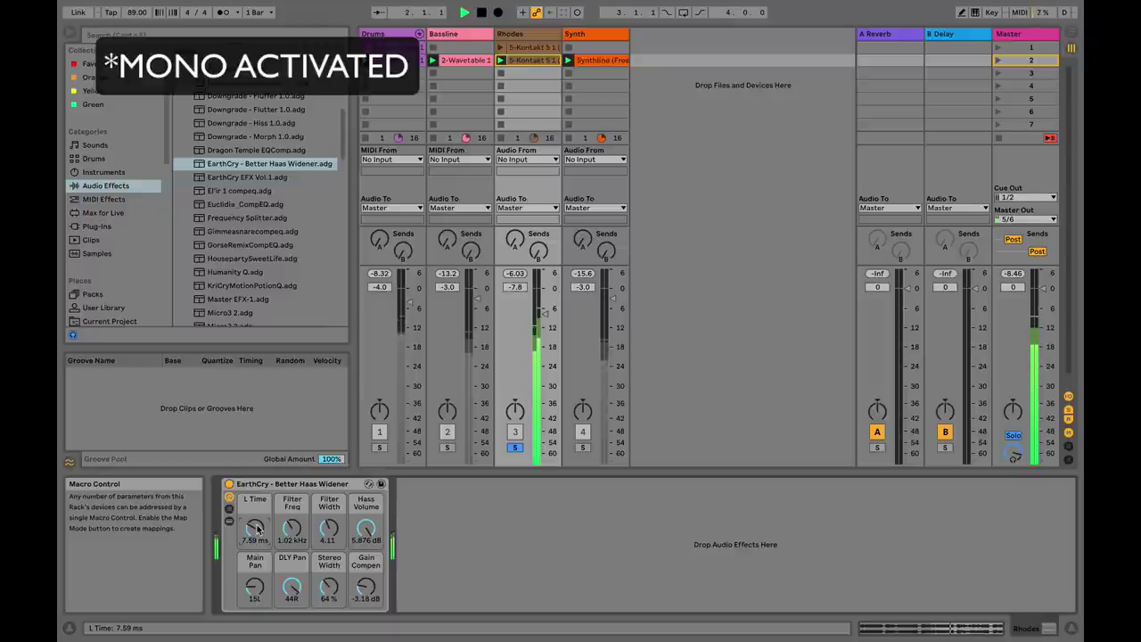
pyautogui.moveTo(257, 528); pyautogui.dragTo(256, 528)
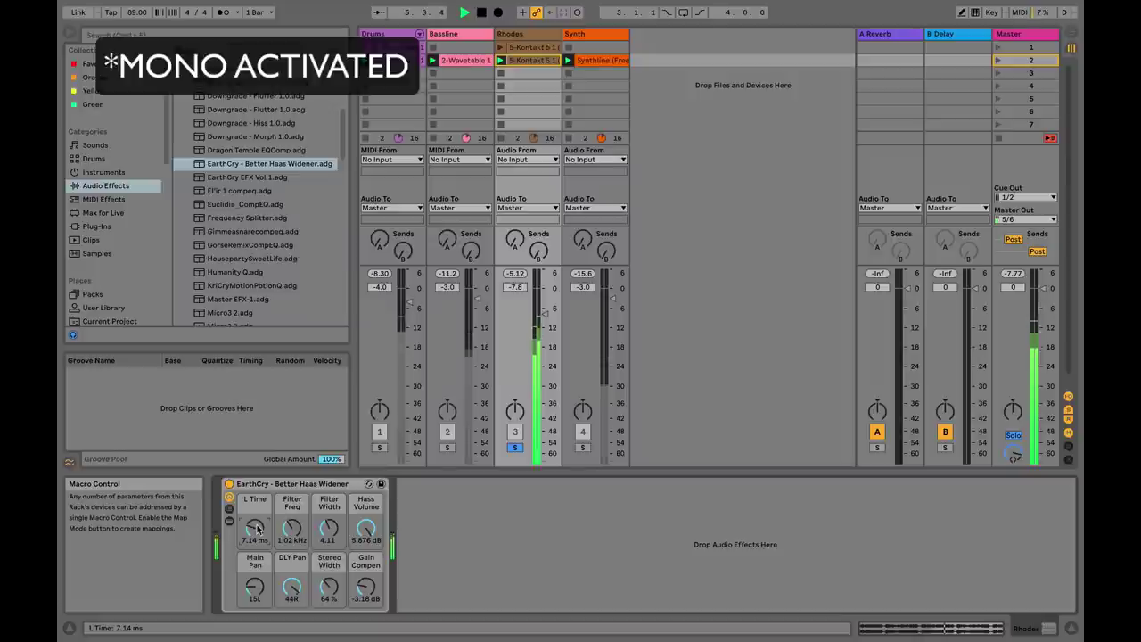
# Step: Try the Better Haas Widener's L Time macro at 17.2 ms in mono and settle it at 10.4 ms
pyautogui.press('space')
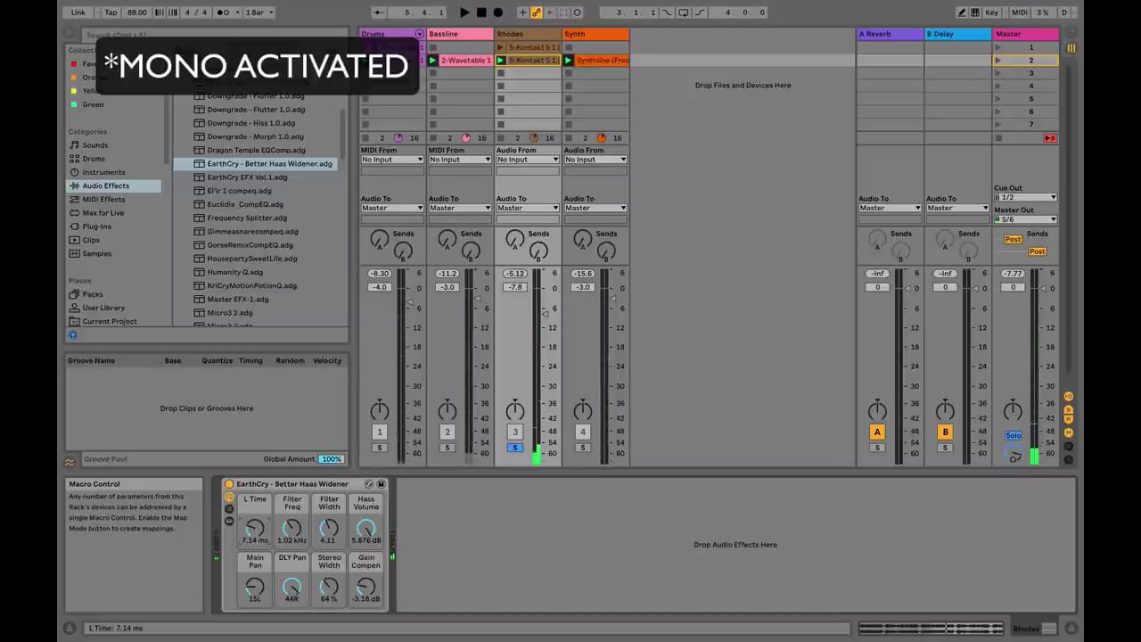
pyautogui.moveTo(257, 527); pyautogui.dragTo(257, 529)
pyautogui.press('space')
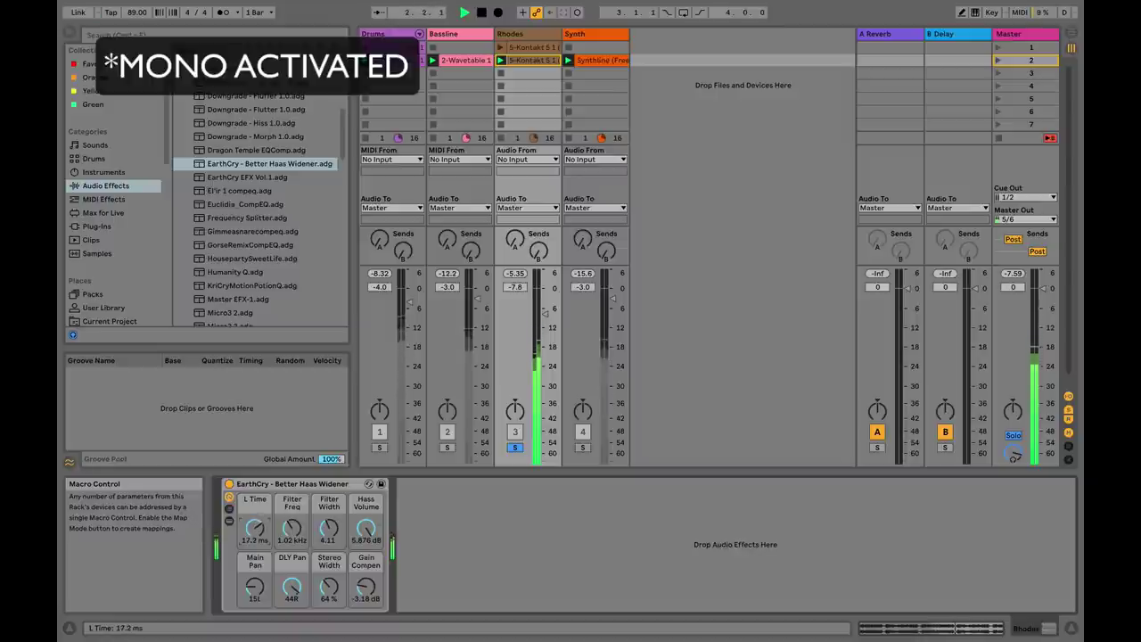
pyautogui.moveTo(257, 527); pyautogui.dragTo(257, 535)
pyautogui.press('space')
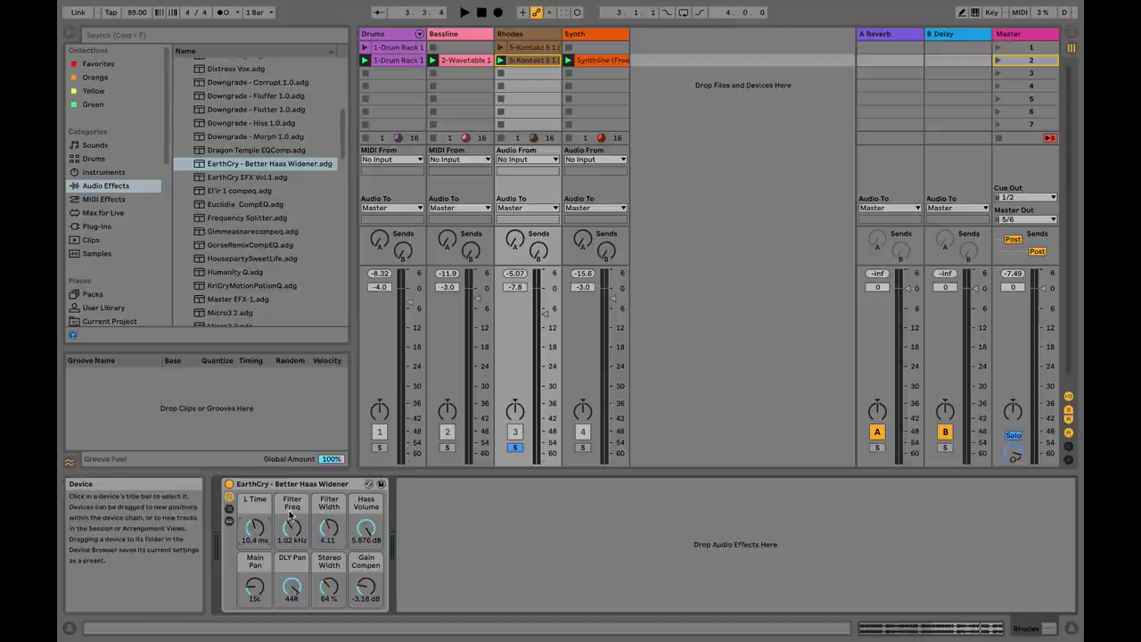
# Step: Compare the soloed Rhodes with the Better Haas Widener rack off and on, in stereo and in mono, leaving the rack on
pyautogui.press('space')
pyautogui.click(228, 484)
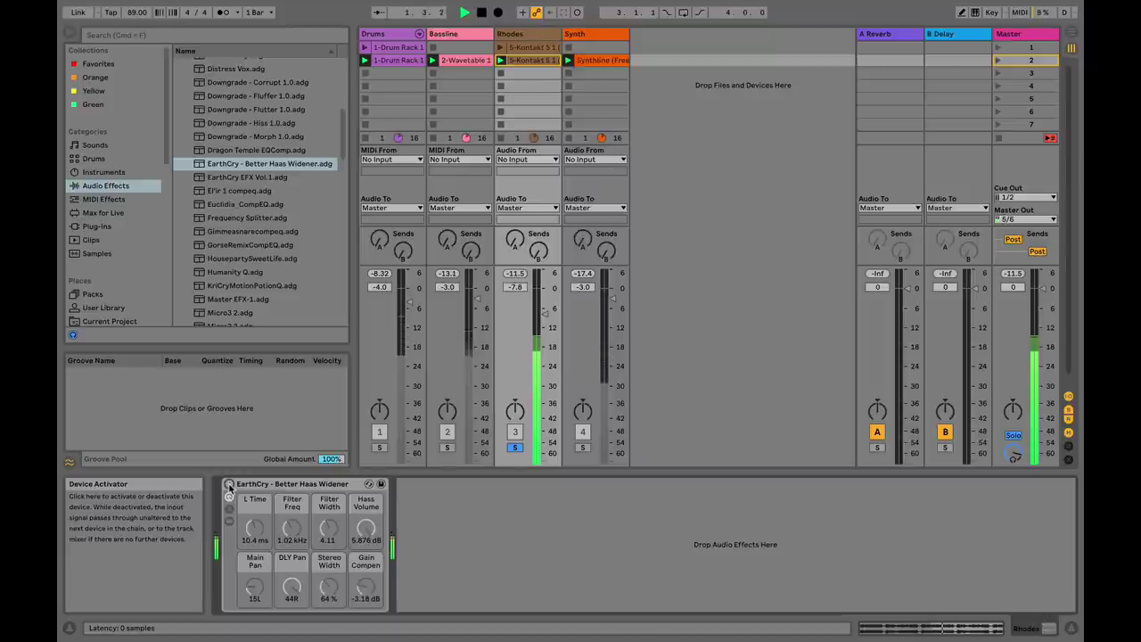
pyautogui.click(229, 483)
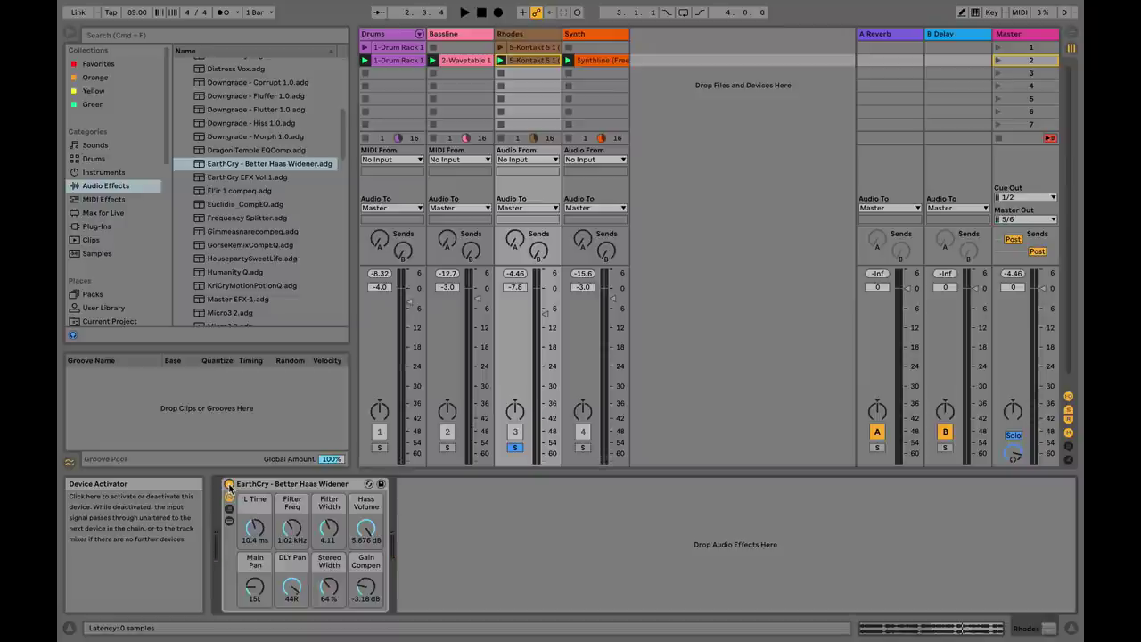
pyautogui.click(228, 484)
pyautogui.press('space')
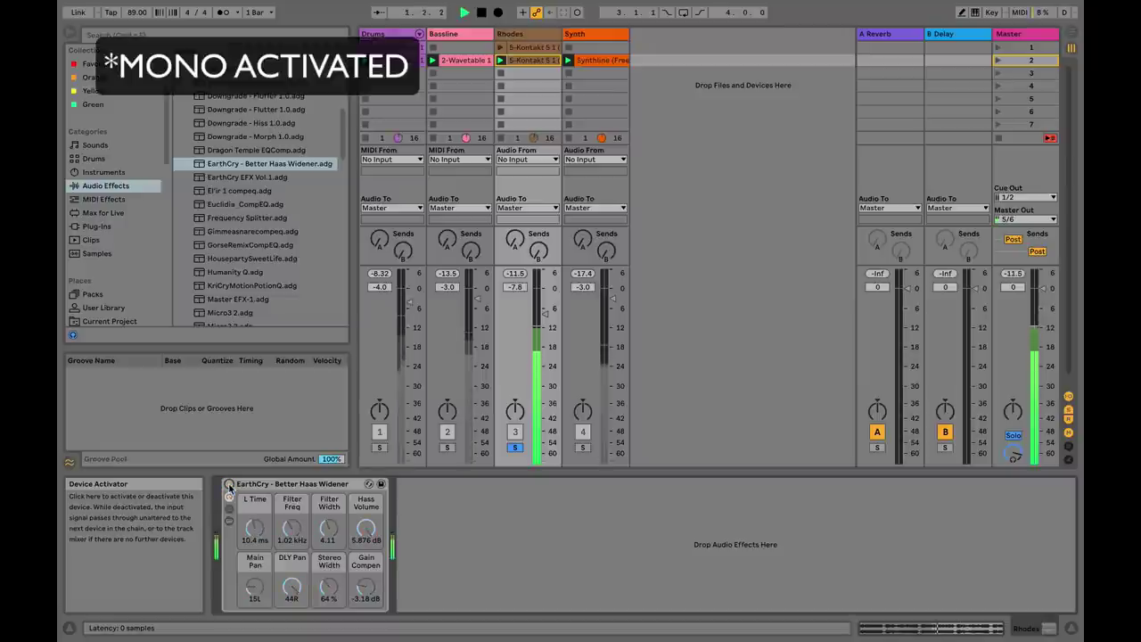
pyautogui.click(228, 484)
pyautogui.press('space')
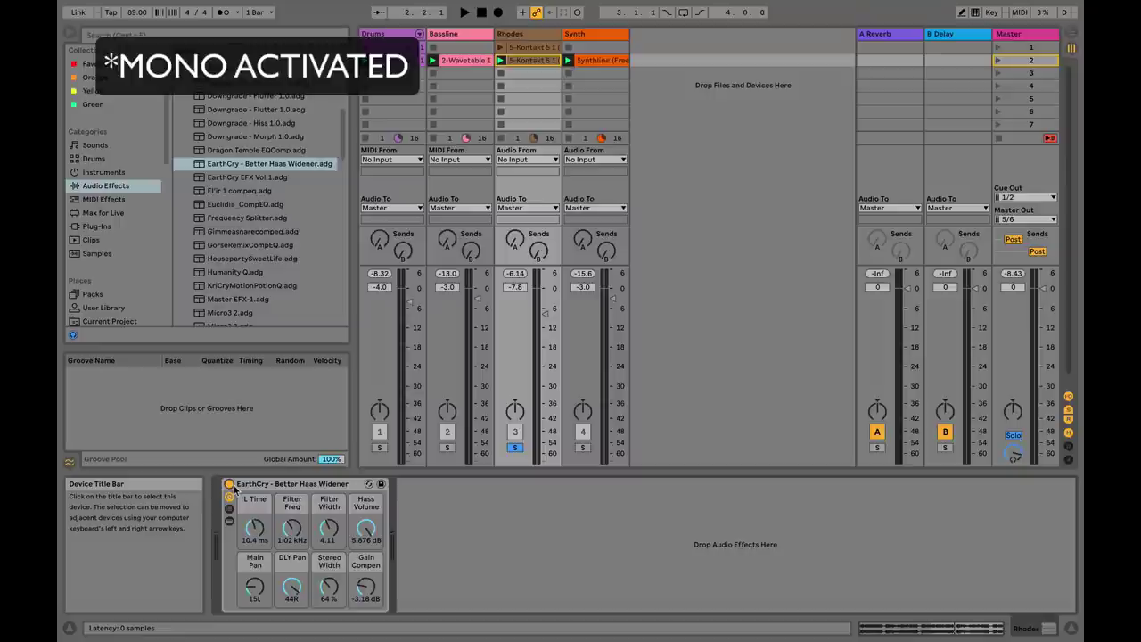
# Step: Lower the Better Haas Widener's Hass Volume macro to -0.297 dB while auditioning the soloed Rhodes
pyautogui.moveTo(365, 528); pyautogui.dragTo(365, 570)
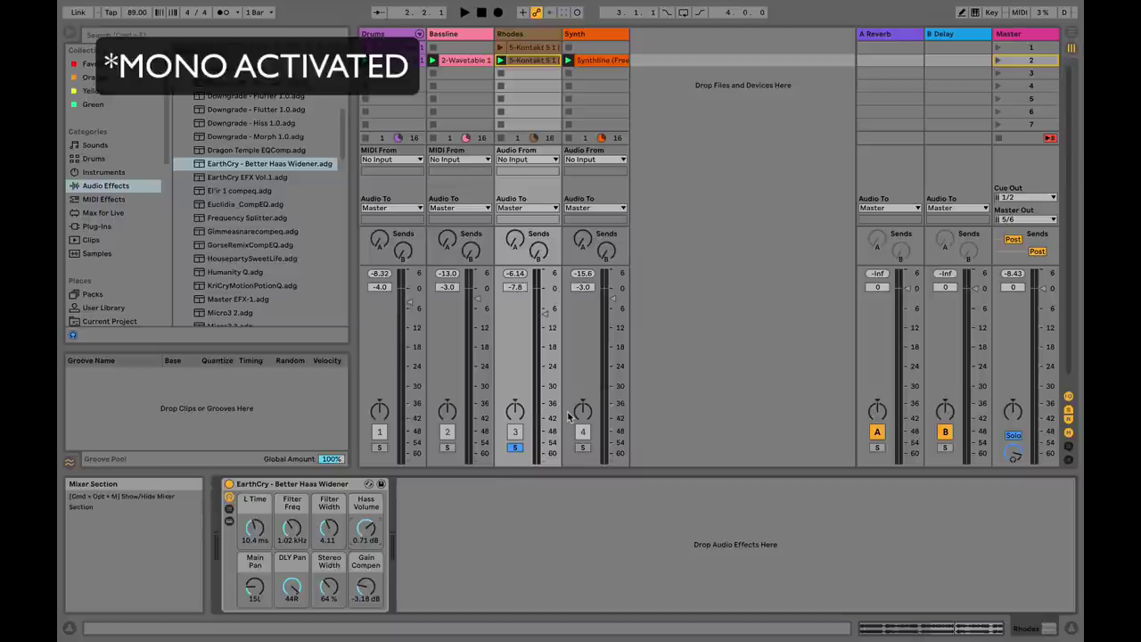
pyautogui.press('space')
pyautogui.moveTo(365, 528); pyautogui.dragTo(364, 528)
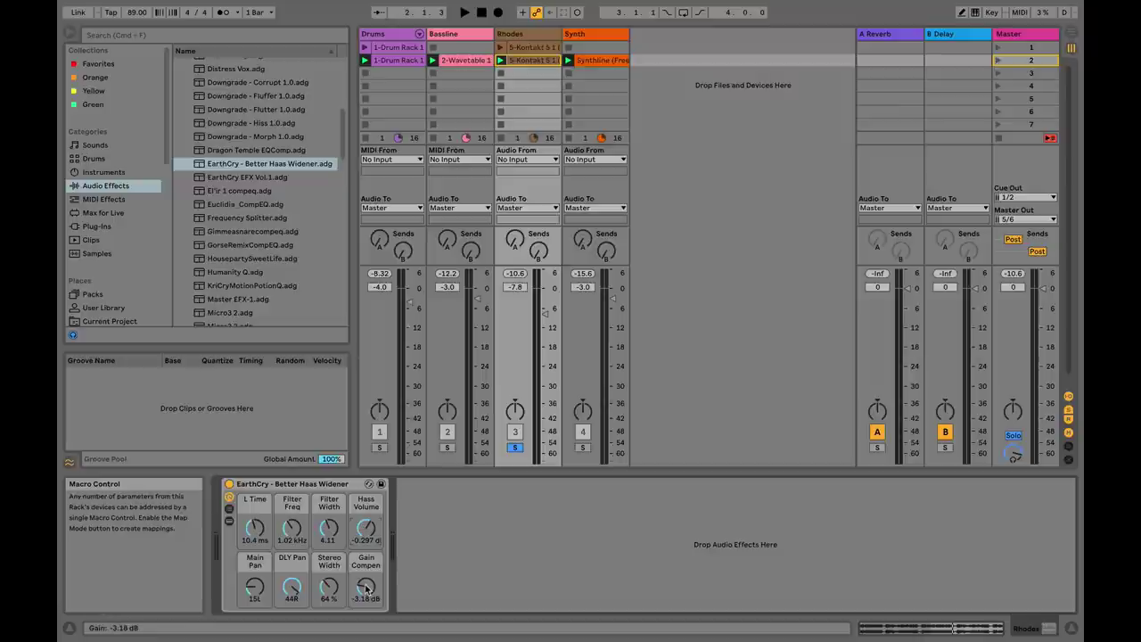
# Step: Set the rack's Filter Width macro to 3.85 and its Filter Freq macro to 619 Hz while auditioning the Rhodes in mono
pyautogui.moveTo(291, 528); pyautogui.dragTo(291, 528)
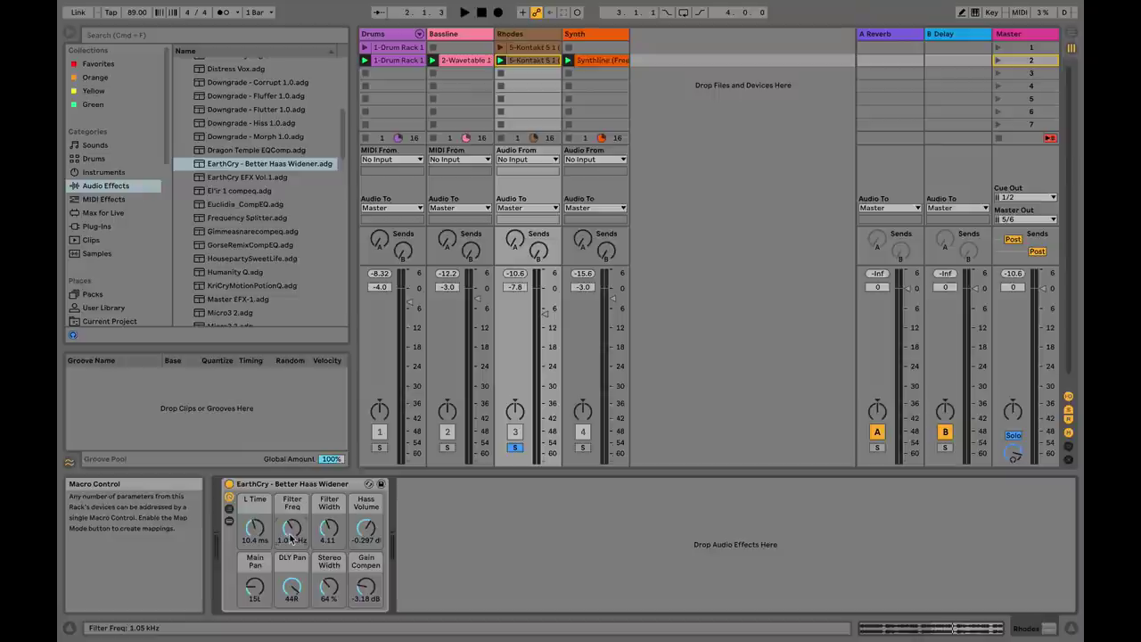
pyautogui.moveTo(329, 527); pyautogui.dragTo(328, 539)
pyautogui.scroll(2, 327, 533)
pyautogui.press('space')
pyautogui.moveTo(291, 528); pyautogui.dragTo(292, 544)
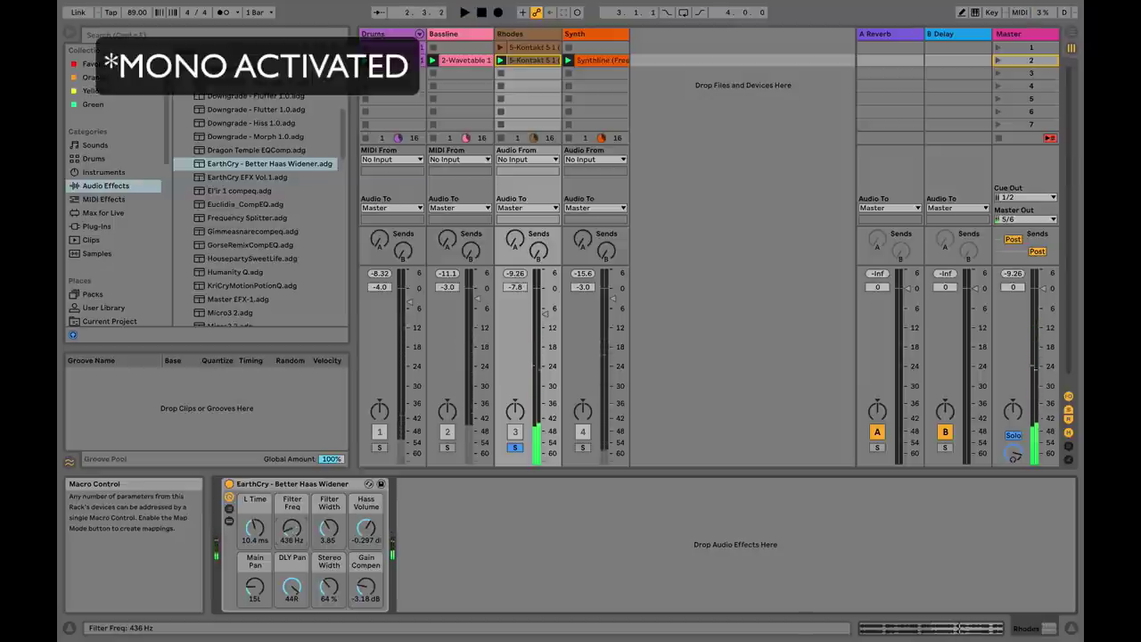
pyautogui.moveTo(297, 532)
pyautogui.mouseDown()
pyautogui.moveTo(297, 513)
pyautogui.moveTo(297, 537)
pyautogui.mouseUp()
pyautogui.press('space')
pyautogui.press('space')
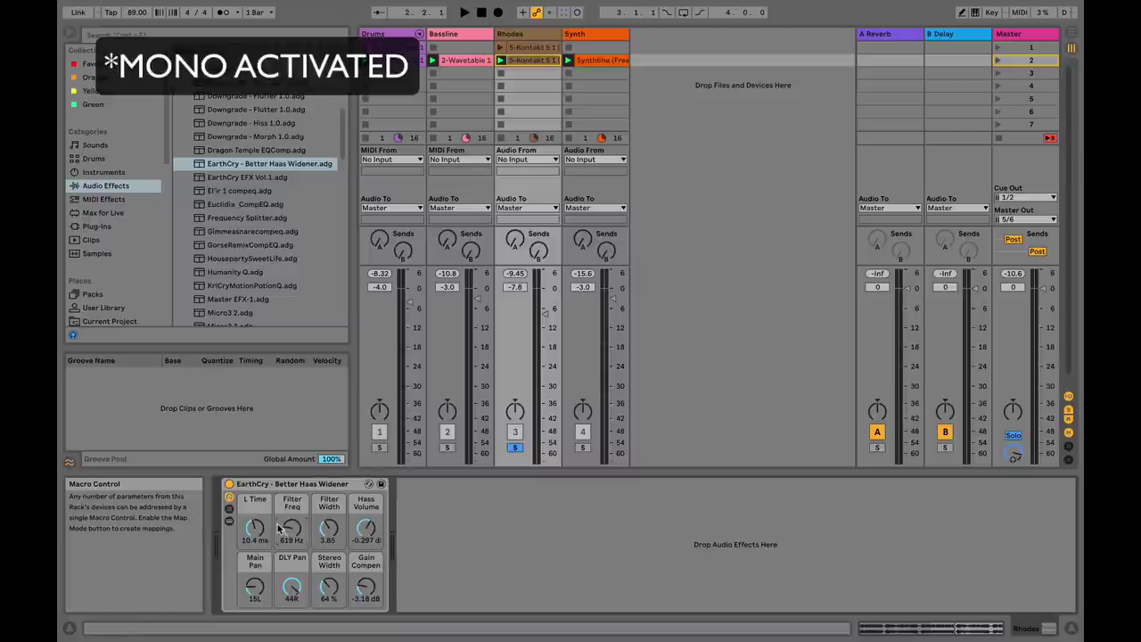
pyautogui.press('space')
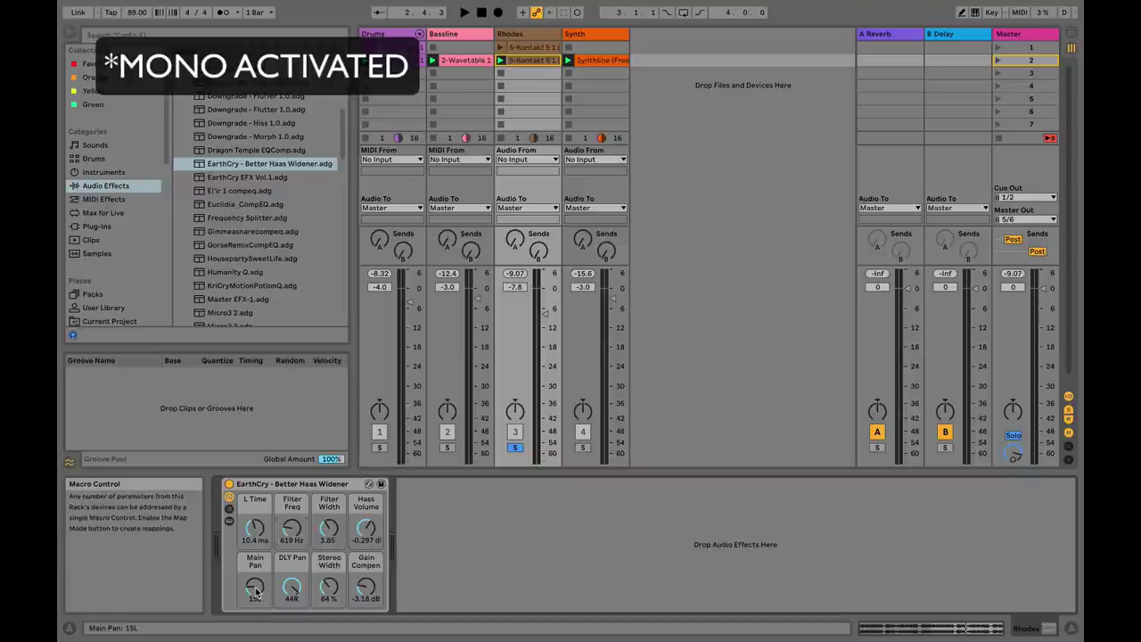
# Step: Set the rack's Main Pan macro to 15L and DLY Pan macro to 41R, and audition the soloed Rhodes
pyautogui.moveTo(255, 591)
pyautogui.mouseDown()
pyautogui.moveTo(255, 564)
pyautogui.moveTo(254, 590)
pyautogui.mouseUp()
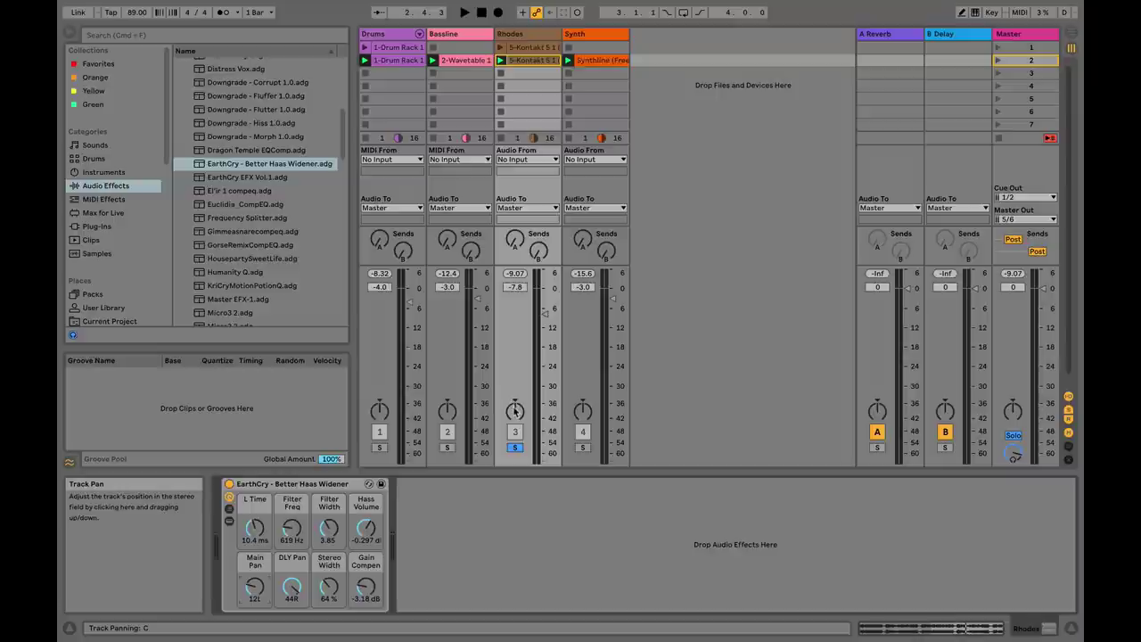
pyautogui.moveTo(291, 585); pyautogui.dragTo(291, 579)
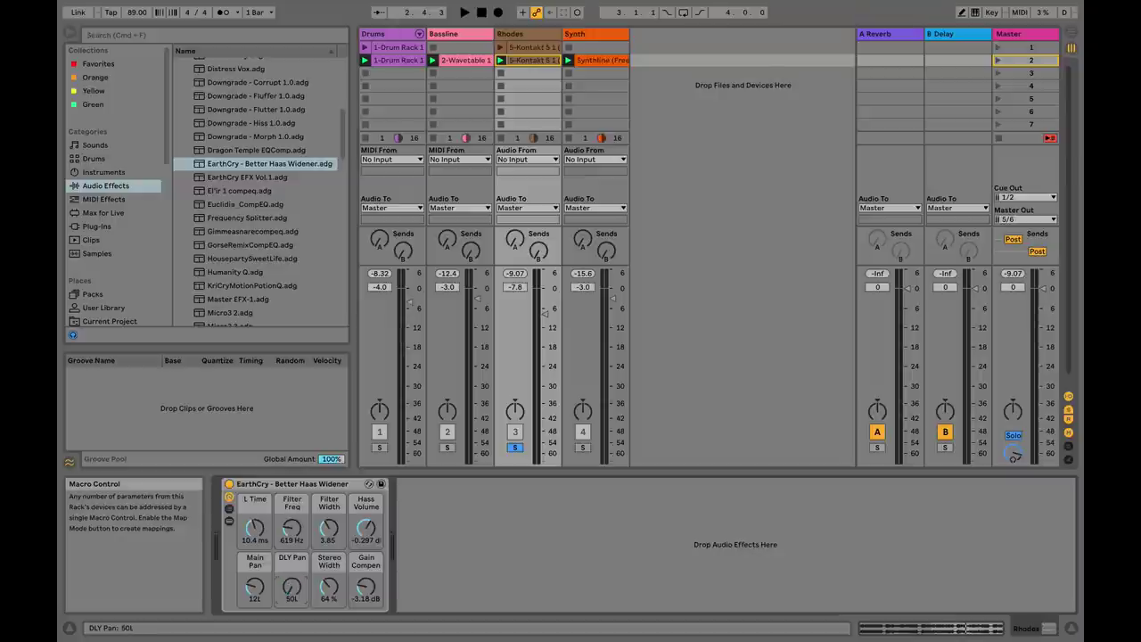
pyautogui.moveTo(292, 585); pyautogui.dragTo(255, 589)
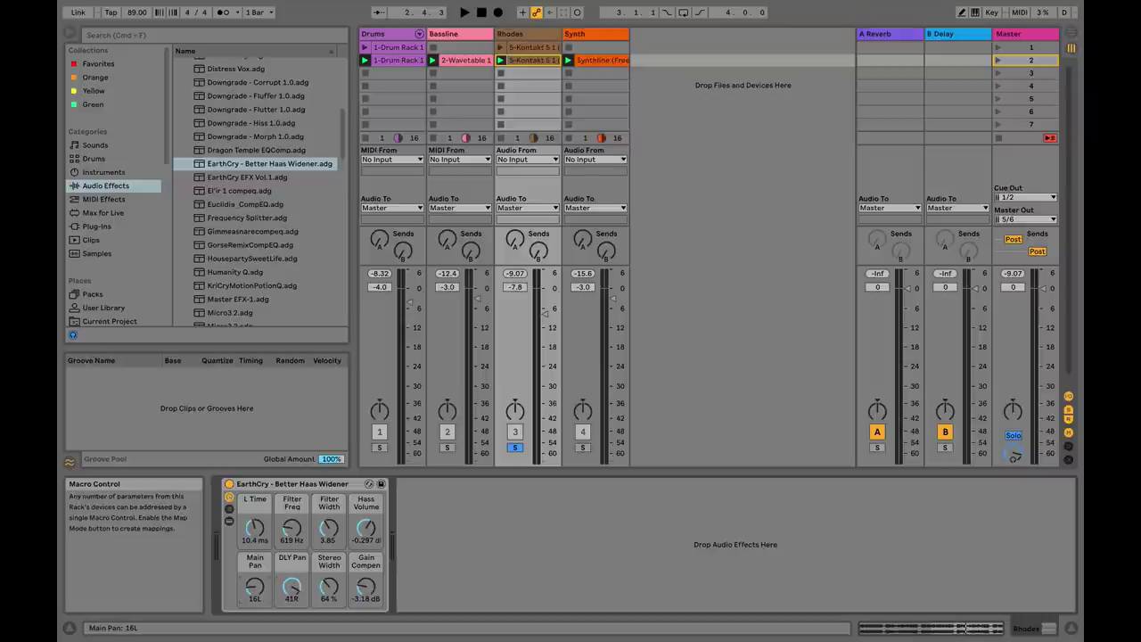
pyautogui.moveTo(255, 585); pyautogui.dragTo(255, 583)
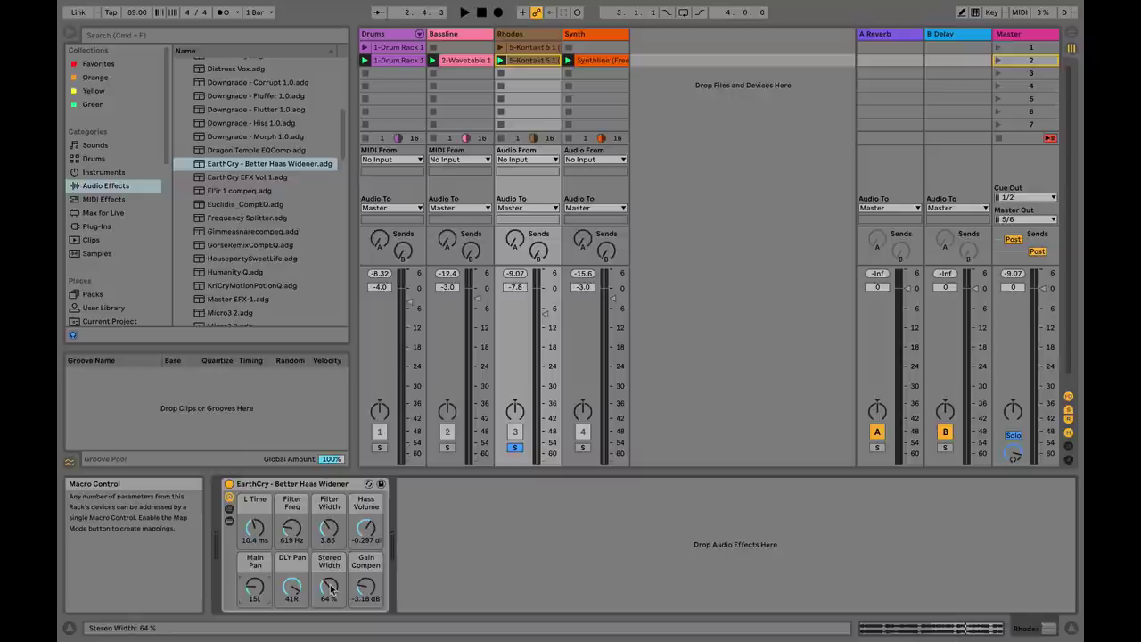
pyautogui.press('space')
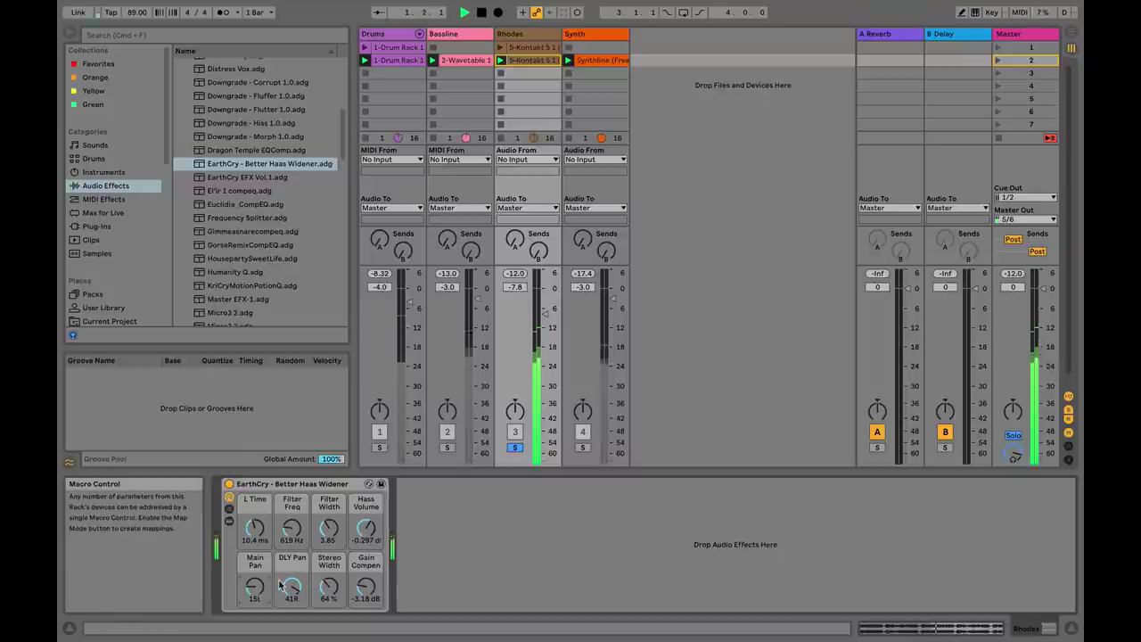
pyautogui.press('space')
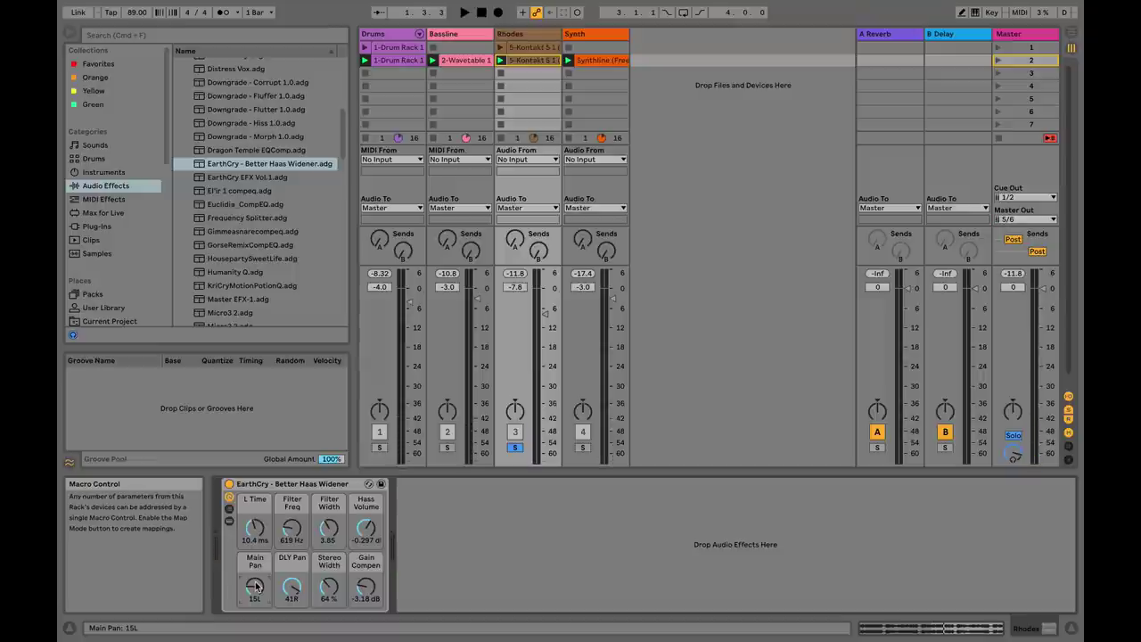
# Step: Swap the panning sides and audition the Rhodes, settling Main Pan at 17R and DLY Pan at 39L
pyautogui.moveTo(255, 585); pyautogui.dragTo(292, 612)
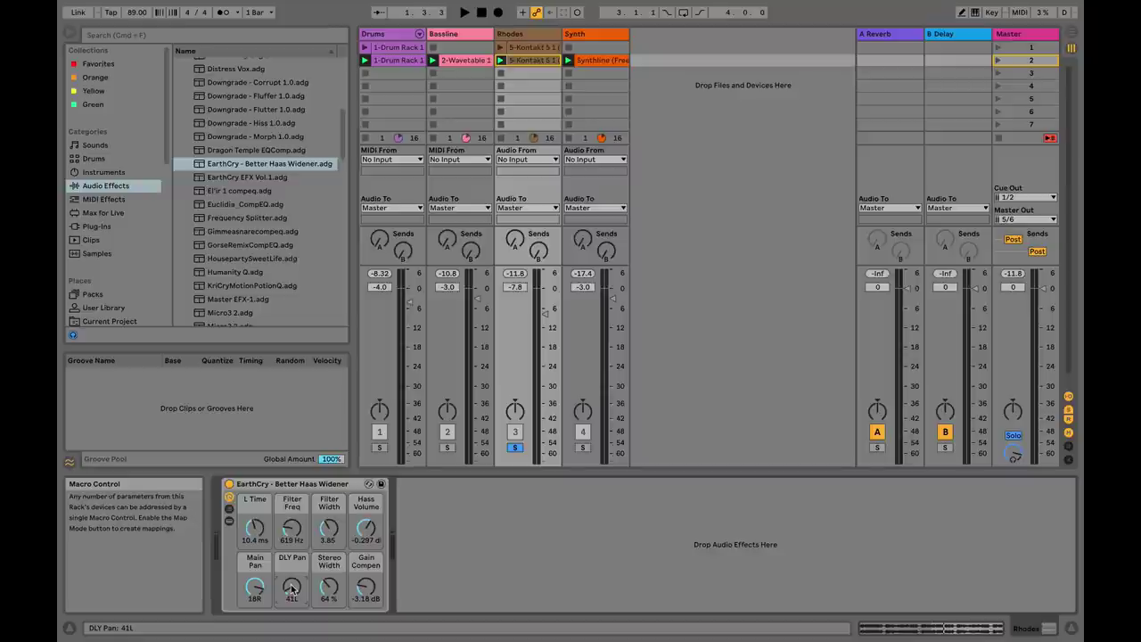
pyautogui.press('space')
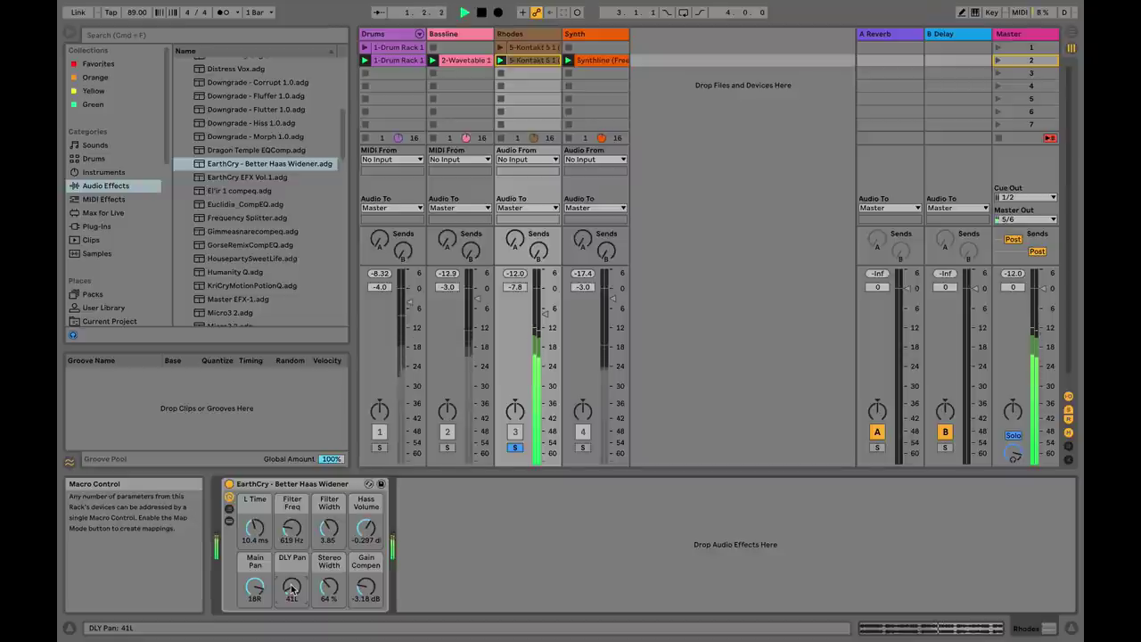
pyautogui.press('space')
pyautogui.moveTo(292, 588); pyautogui.dragTo(285, 580)
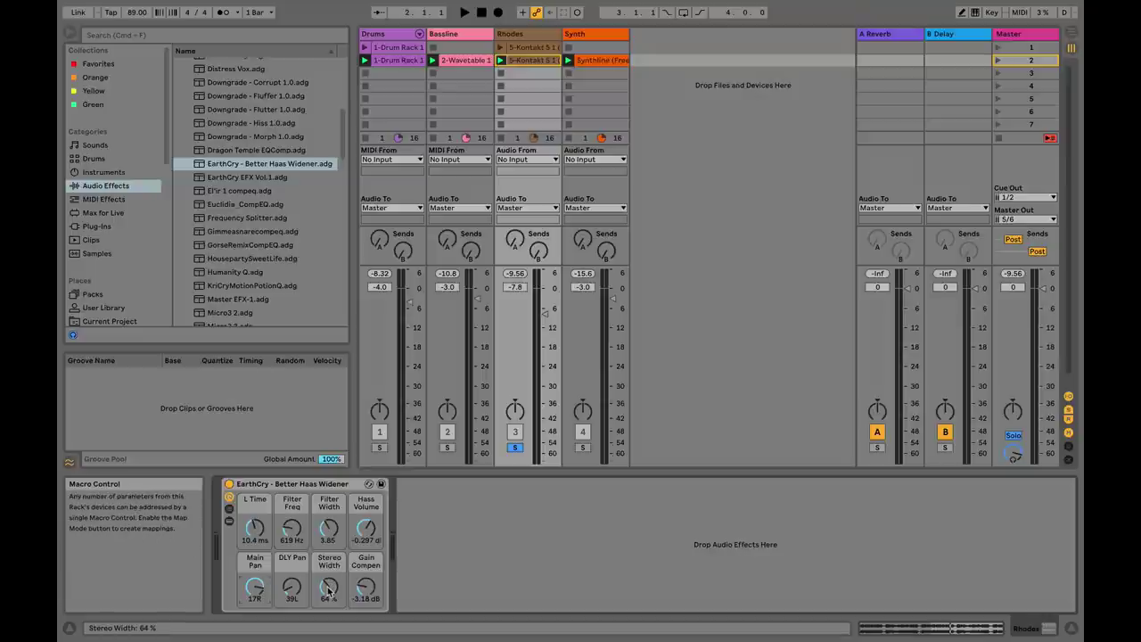
# Step: Raise the rack's Stereo Width macro to 101 % and compare the Rhodes with the rack off and on
pyautogui.moveTo(328, 596); pyautogui.dragTo(329, 582)
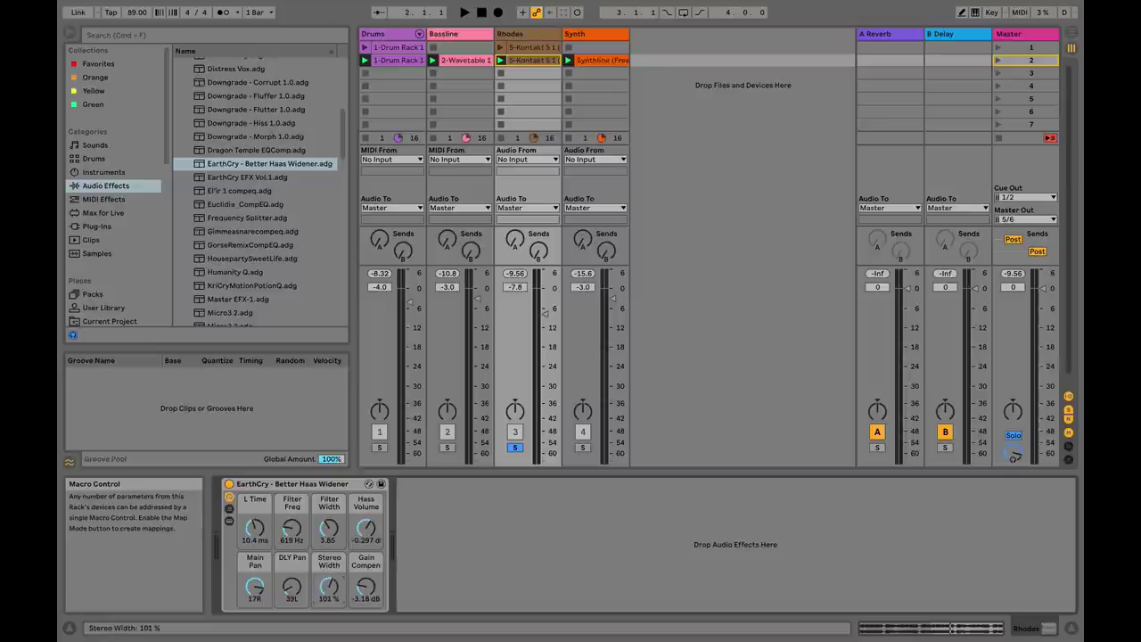
pyautogui.click(230, 486)
pyautogui.press('space')
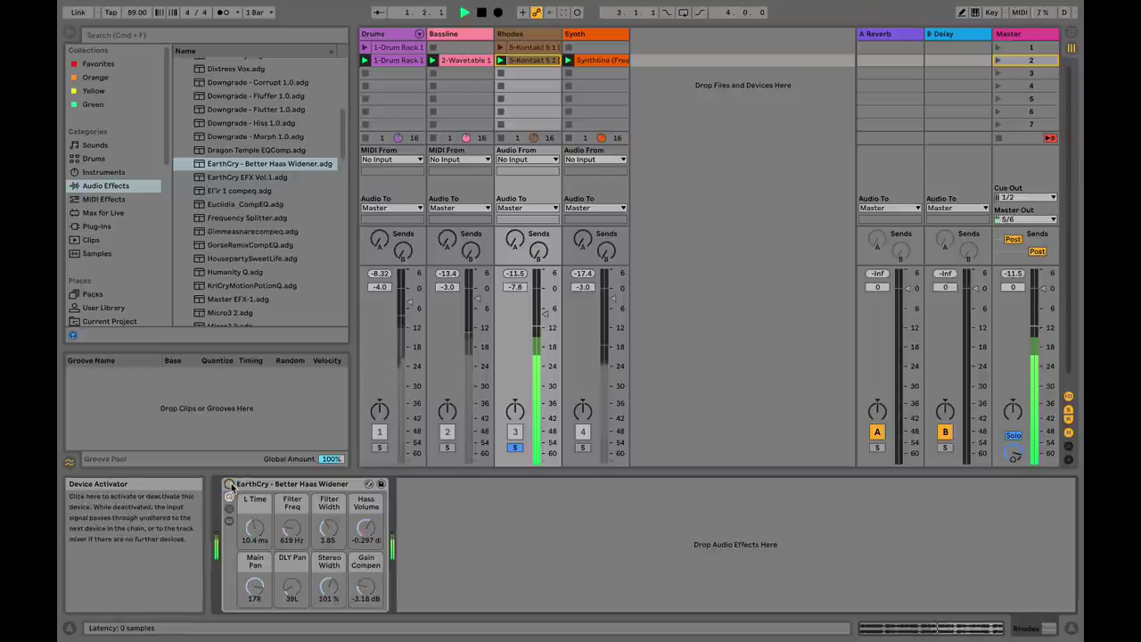
pyautogui.click(230, 485)
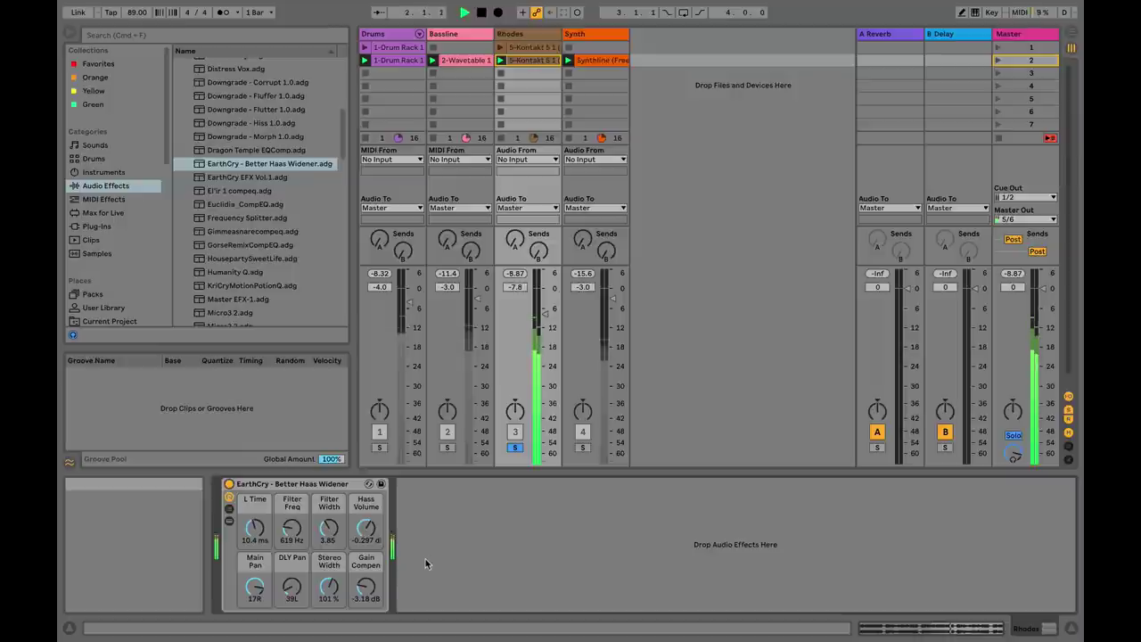
pyautogui.press('space')
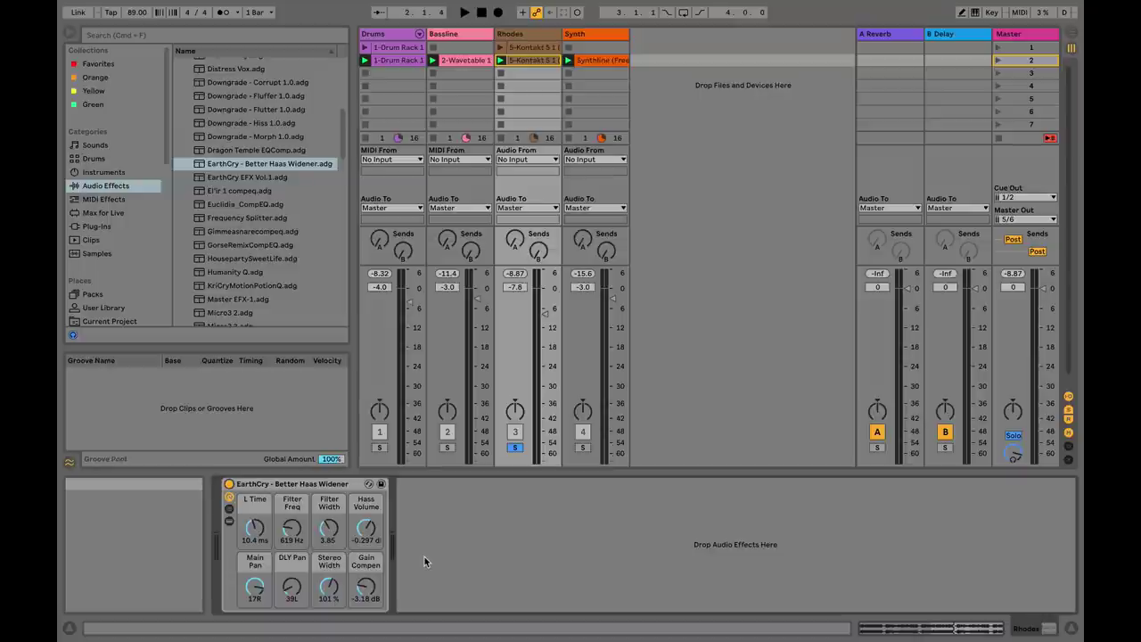
# Step: Set the rack's Stereo Width macro to 75 % and compare the Rhodes with the rack off and on
pyautogui.moveTo(329, 586); pyautogui.dragTo(329, 591)
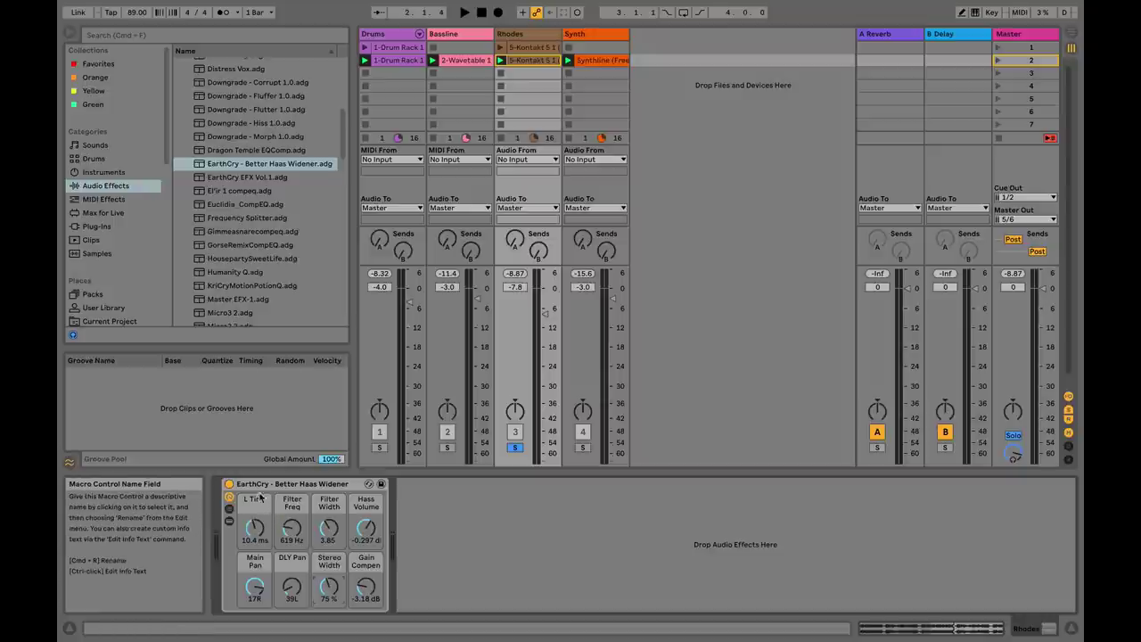
pyautogui.click(229, 484)
pyautogui.press('space')
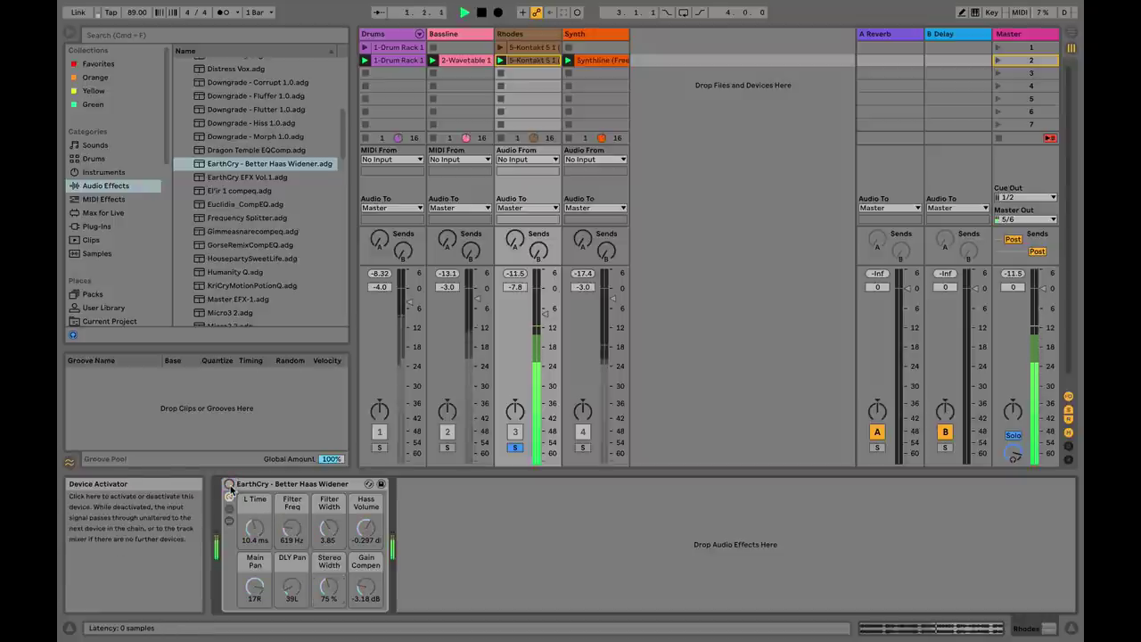
pyautogui.click(229, 484)
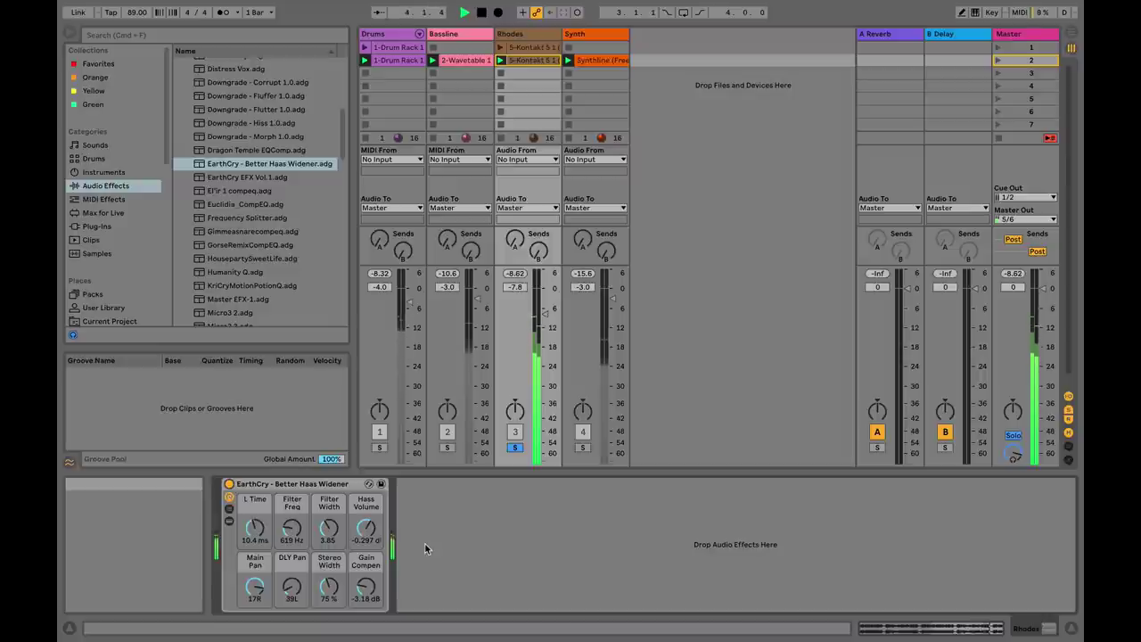
pyautogui.press('space')
# Step: Bypass the rack, unsolo the Rhodes track, and adjust the Gain Compen macro to 0.00 dB
pyautogui.moveTo(365, 586)
pyautogui.mouseDown()
pyautogui.moveTo(365, 570)
pyautogui.moveTo(365, 582)
pyautogui.mouseUp()
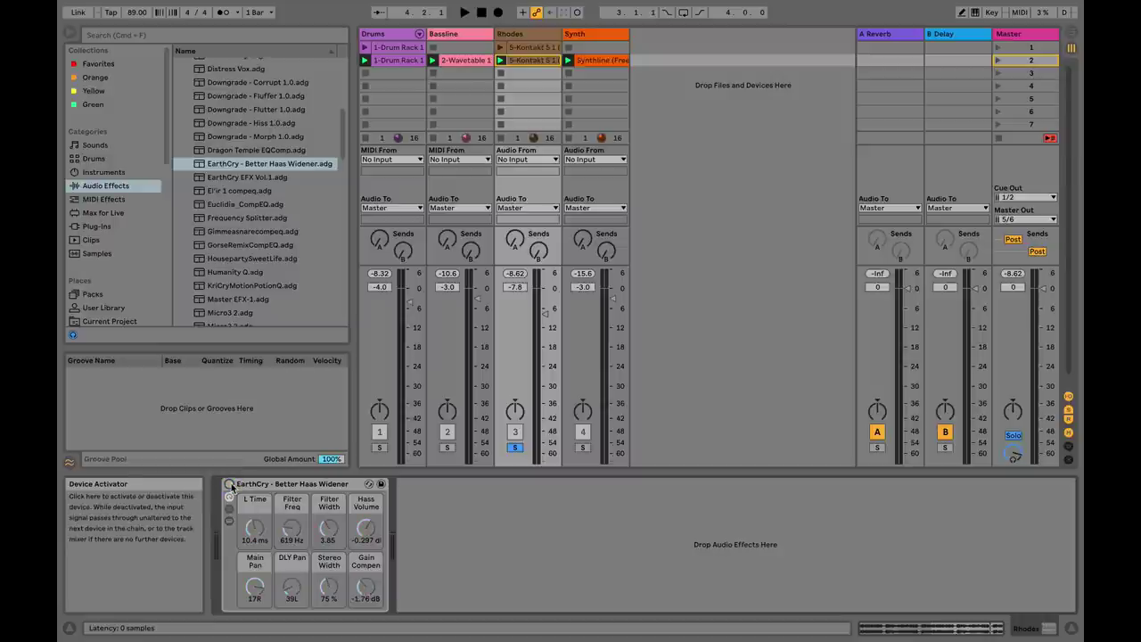
pyautogui.click(230, 485)
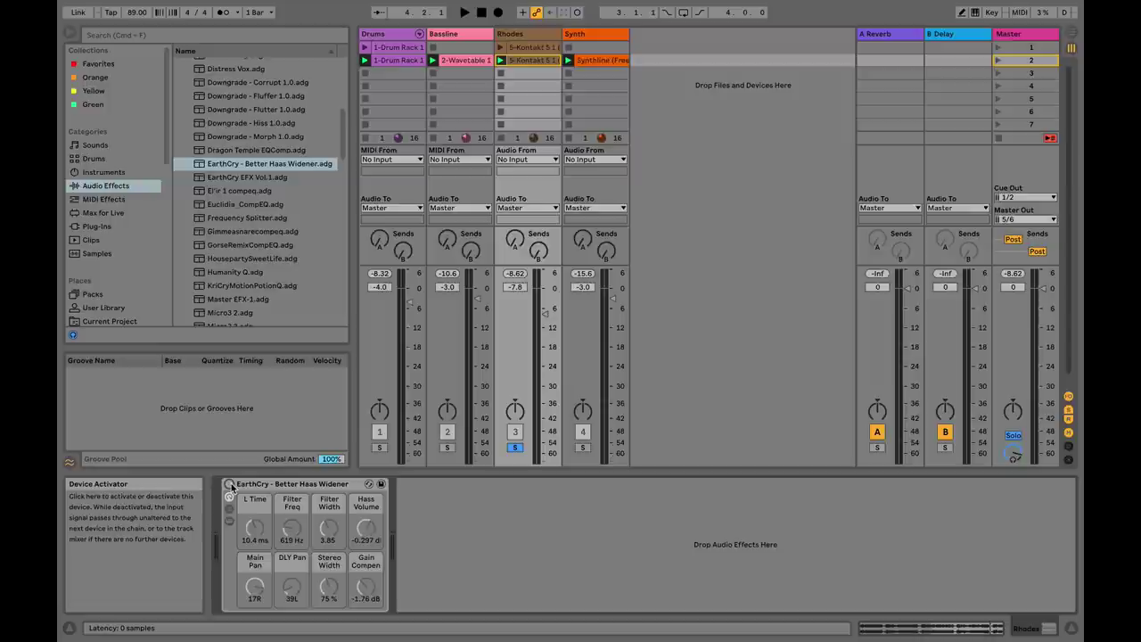
pyautogui.click(514, 447)
pyautogui.moveTo(365, 584); pyautogui.dragTo(366, 589)
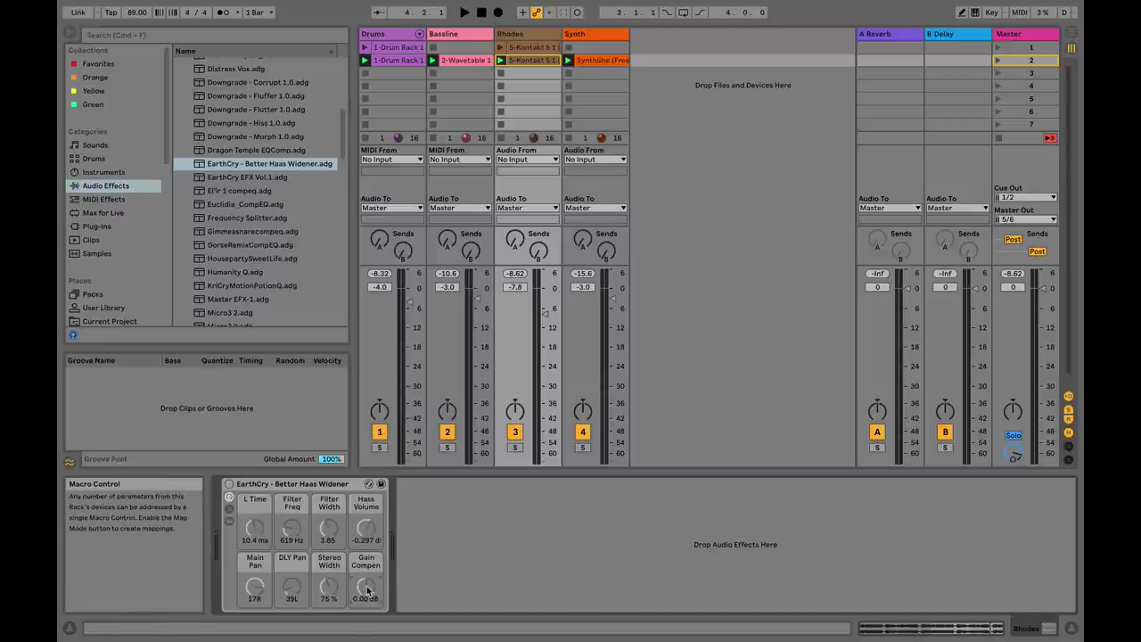
# Step: Turn the Better Haas Widener rack back on and play the full mix with all tracks
pyautogui.click(229, 483)
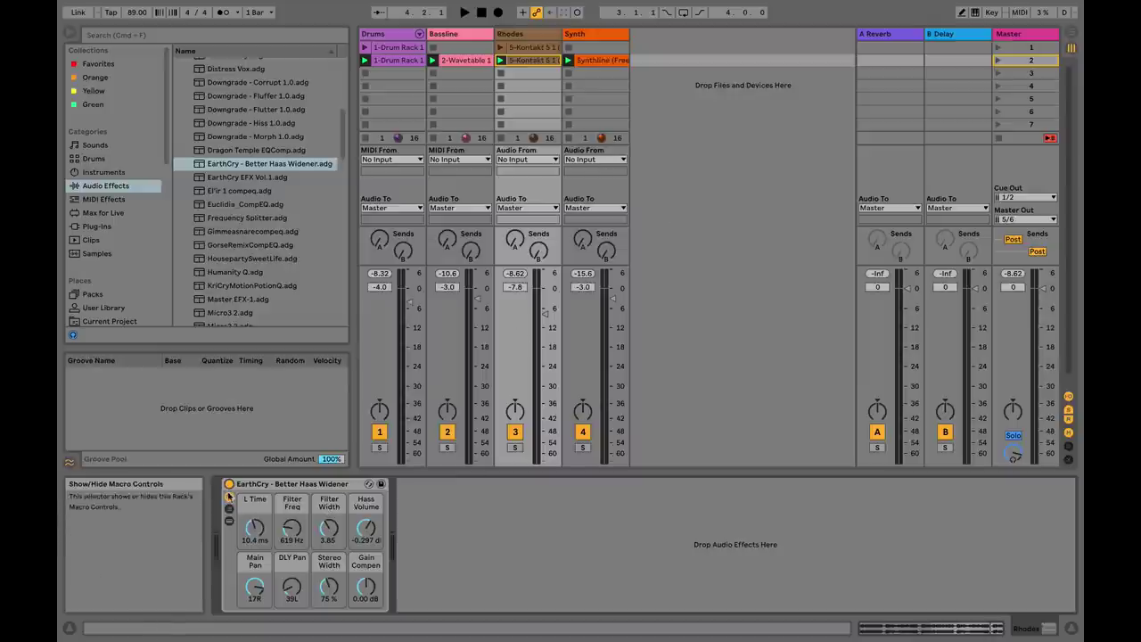
pyautogui.press('space')
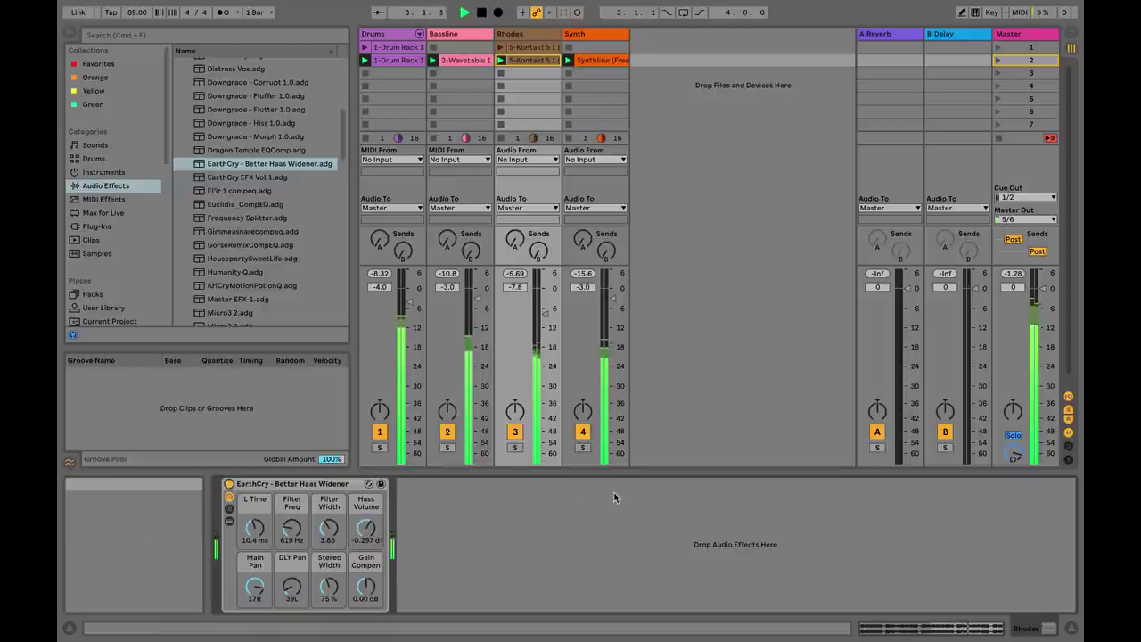
pyautogui.press('space')
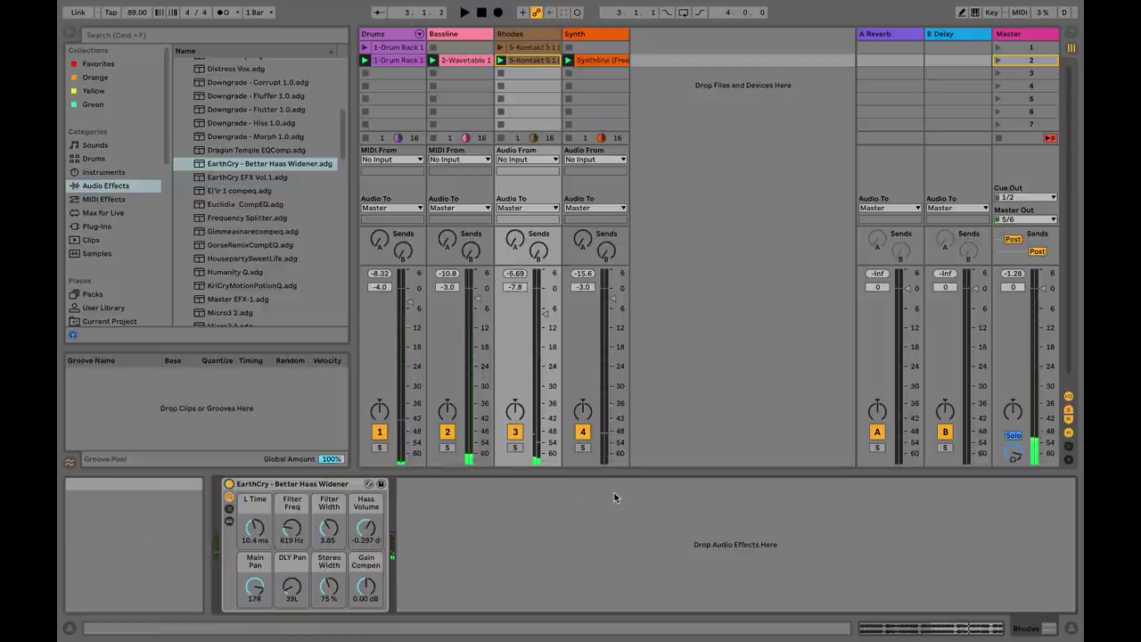
# Step: Lower the Rhodes rack's Gain Compen macro to -2.89 dB while auditioning the full mix
pyautogui.moveTo(365, 585); pyautogui.dragTo(366, 588)
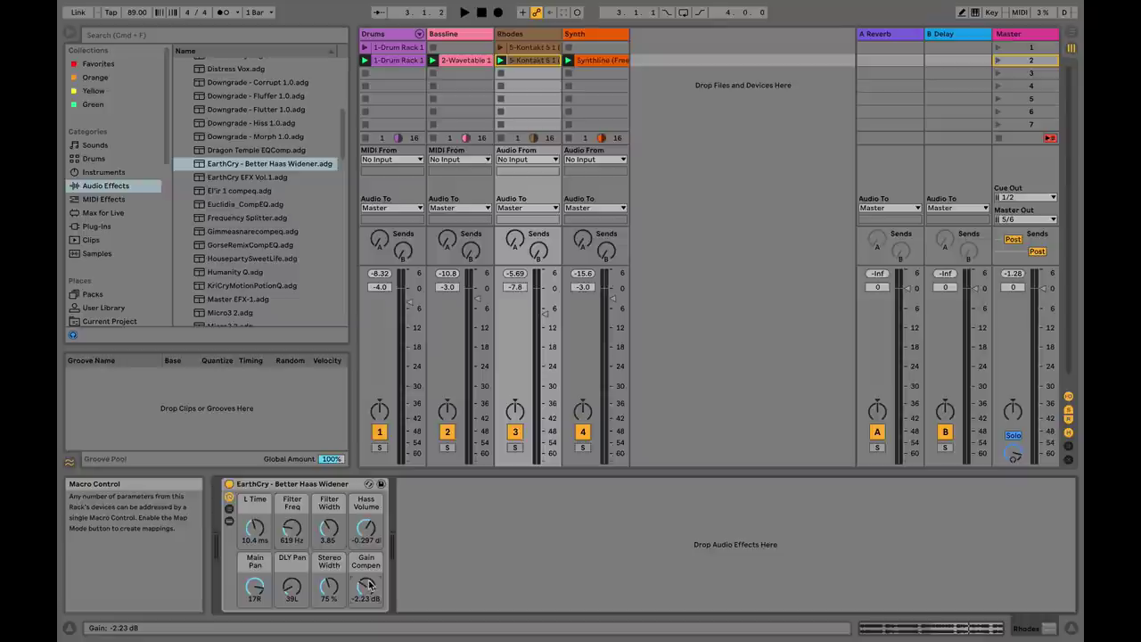
pyautogui.press('space')
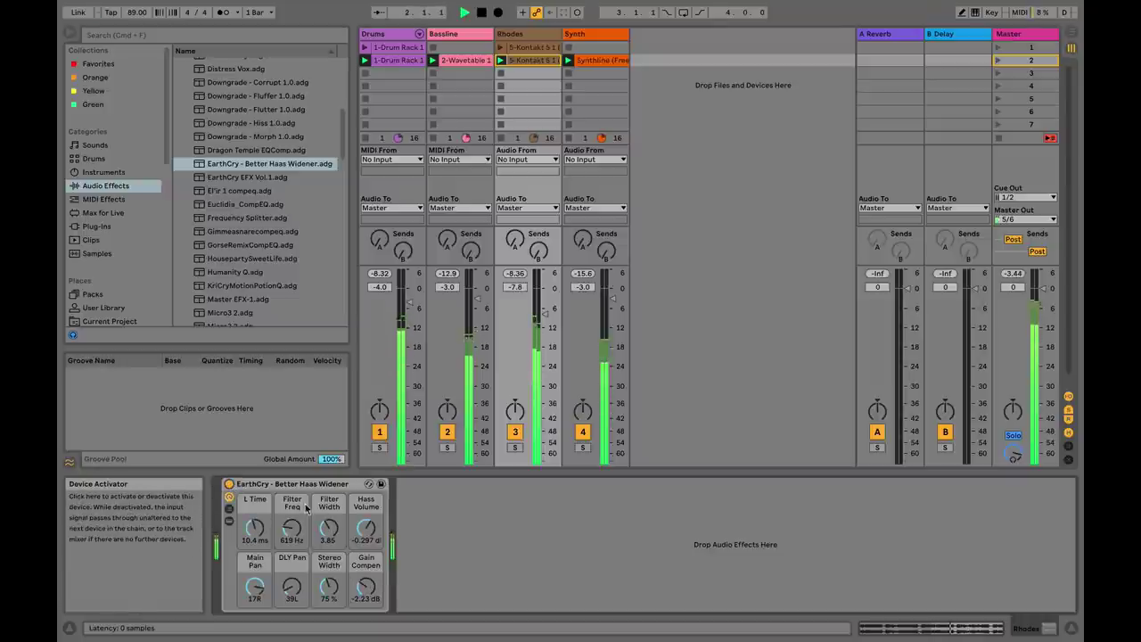
pyautogui.moveTo(365, 586); pyautogui.dragTo(365, 594)
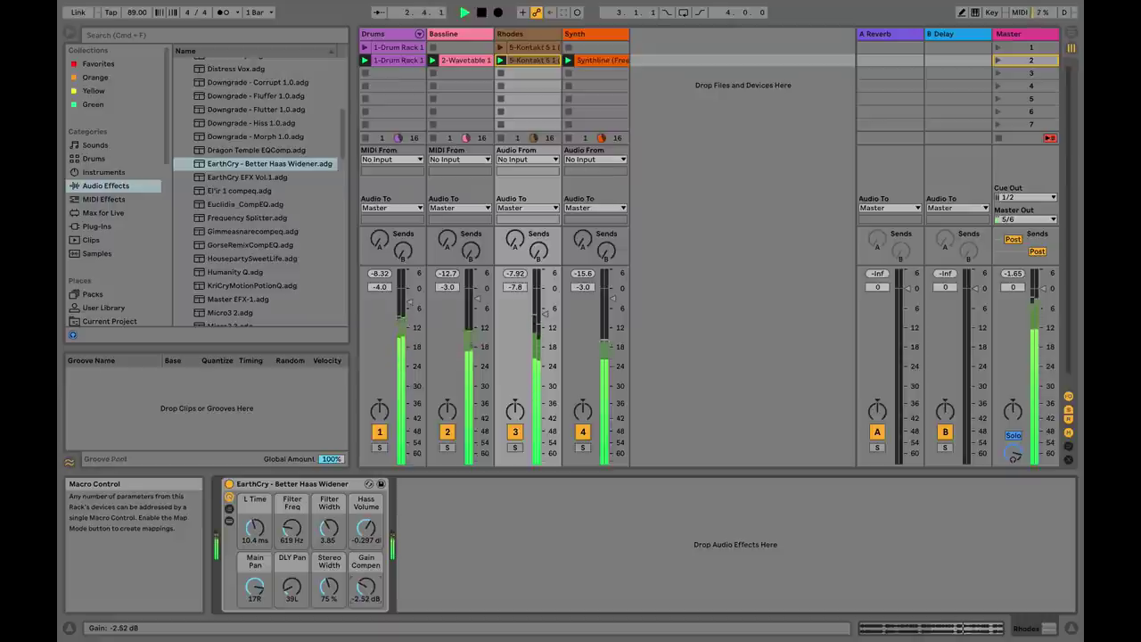
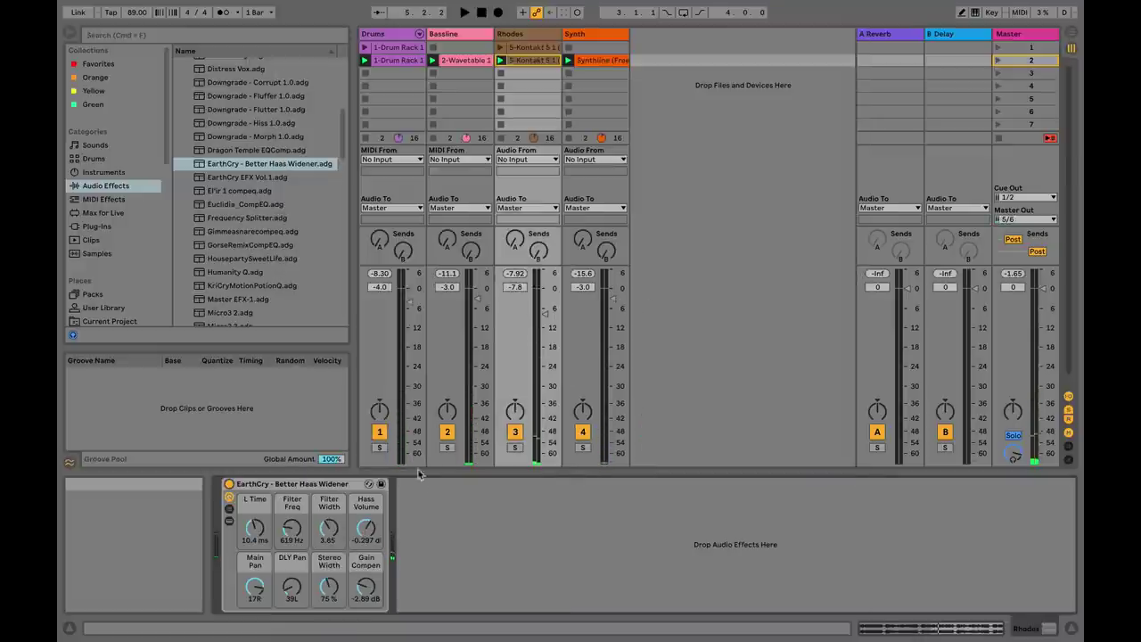
# Step: Load the EarthCry - Better Haas Widener rack onto the Synth track and compare its macros with the Rhodes rack
pyautogui.moveTo(239, 166); pyautogui.dragTo(525, 96)
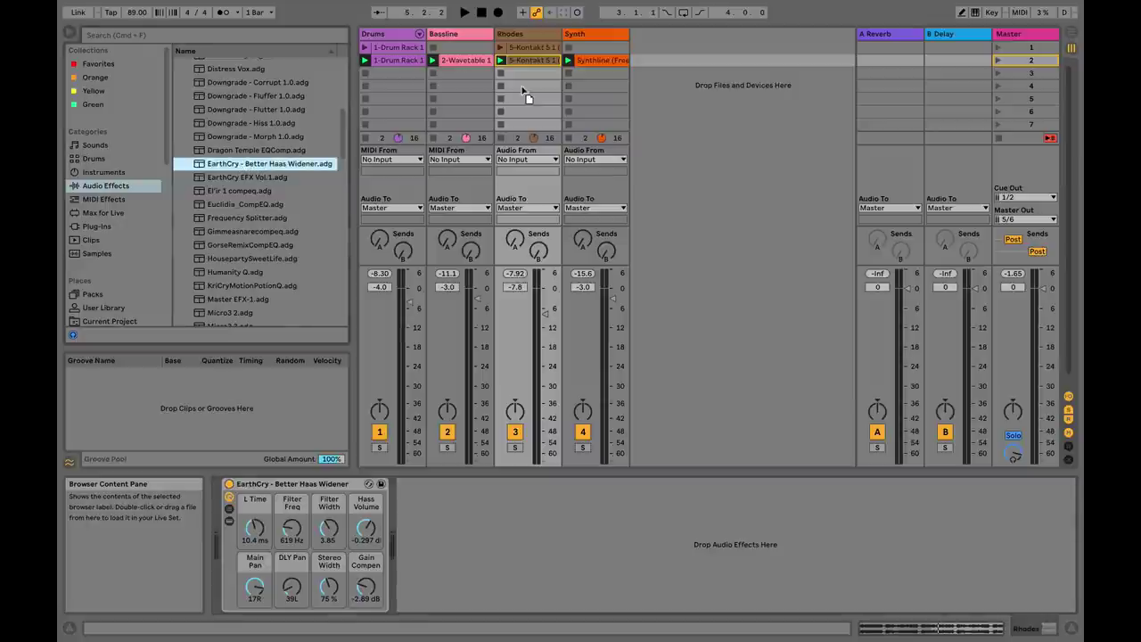
pyautogui.click(593, 48)
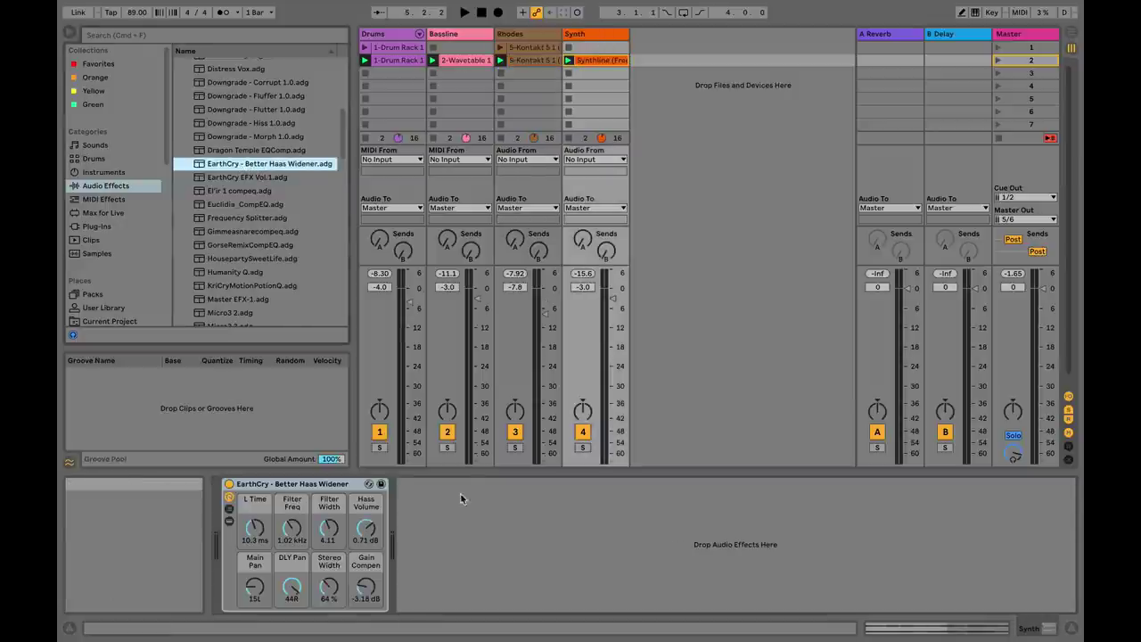
pyautogui.click(507, 88)
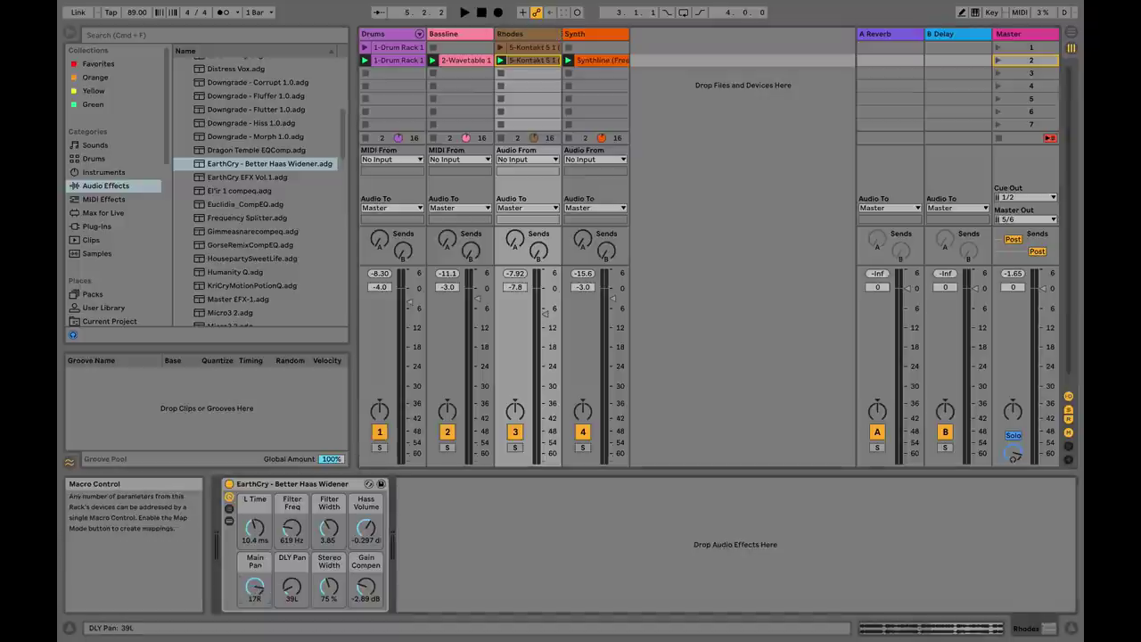
pyautogui.click(586, 35)
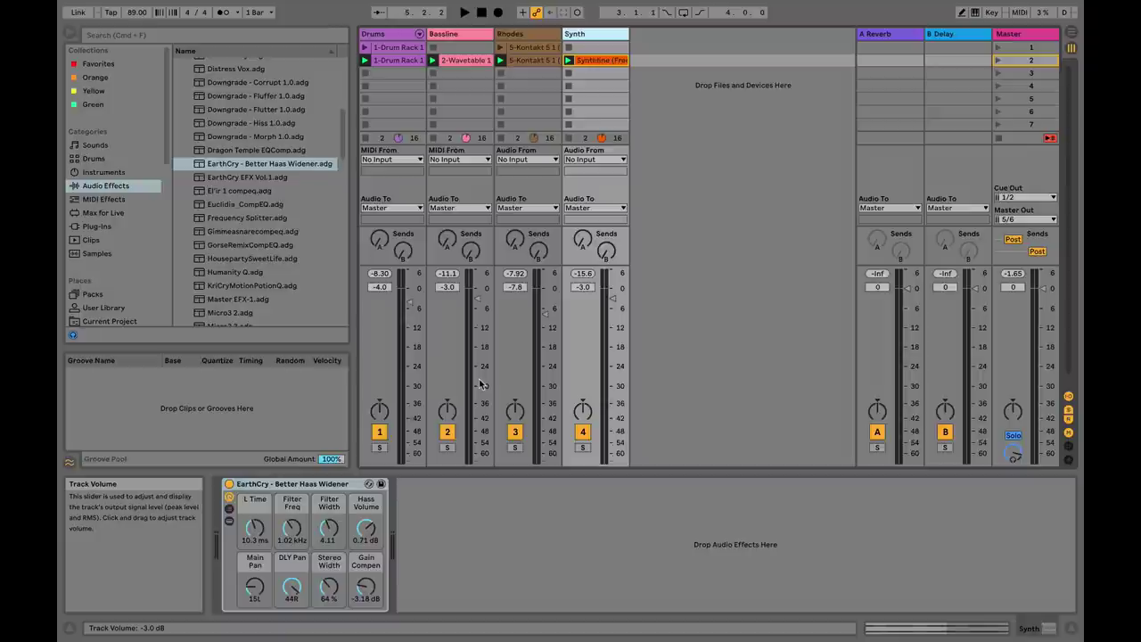
# Step: Raise the Synth rack's Hass Volume macro to 6.0 dB and audition the Synth soloed with the master in mono
pyautogui.moveTo(365, 528); pyautogui.dragTo(366, 499)
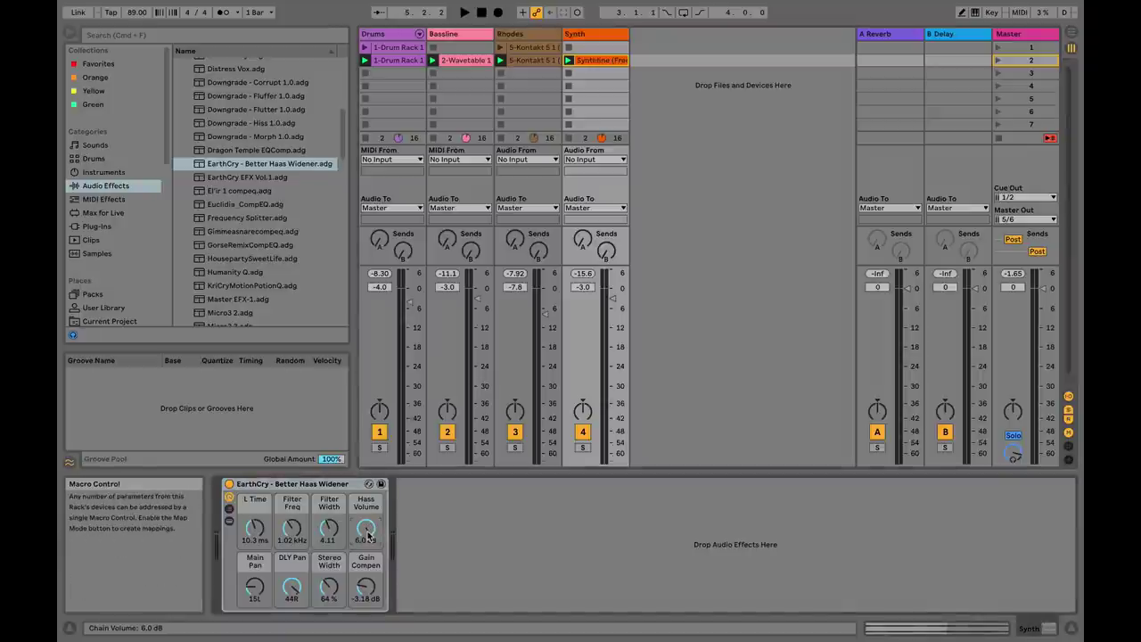
pyautogui.click(1025, 34)
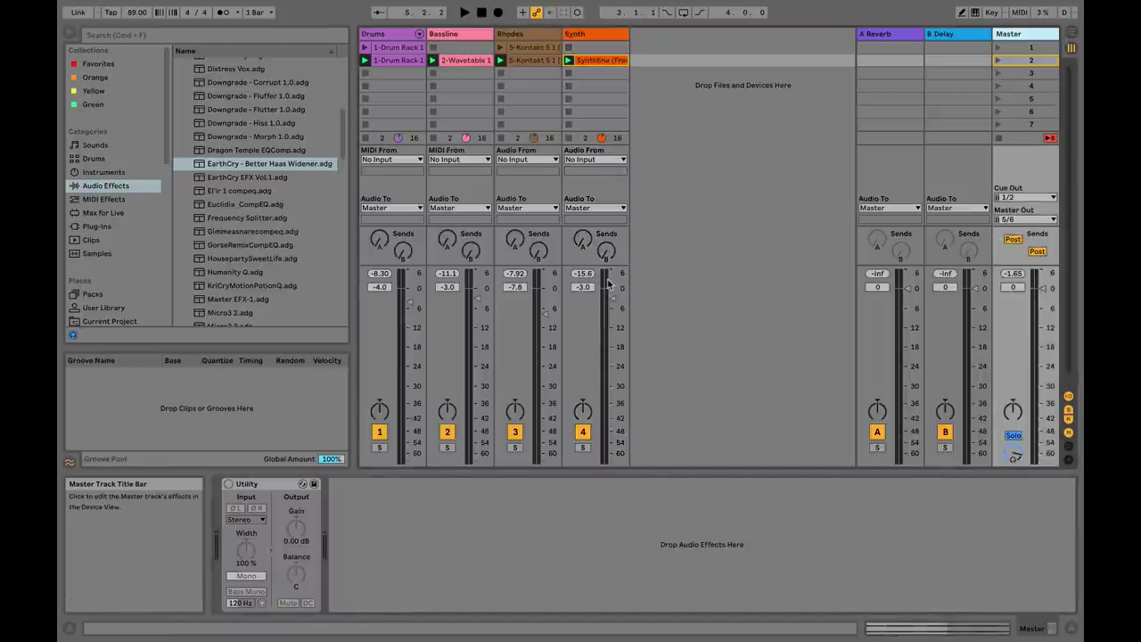
pyautogui.click(609, 283)
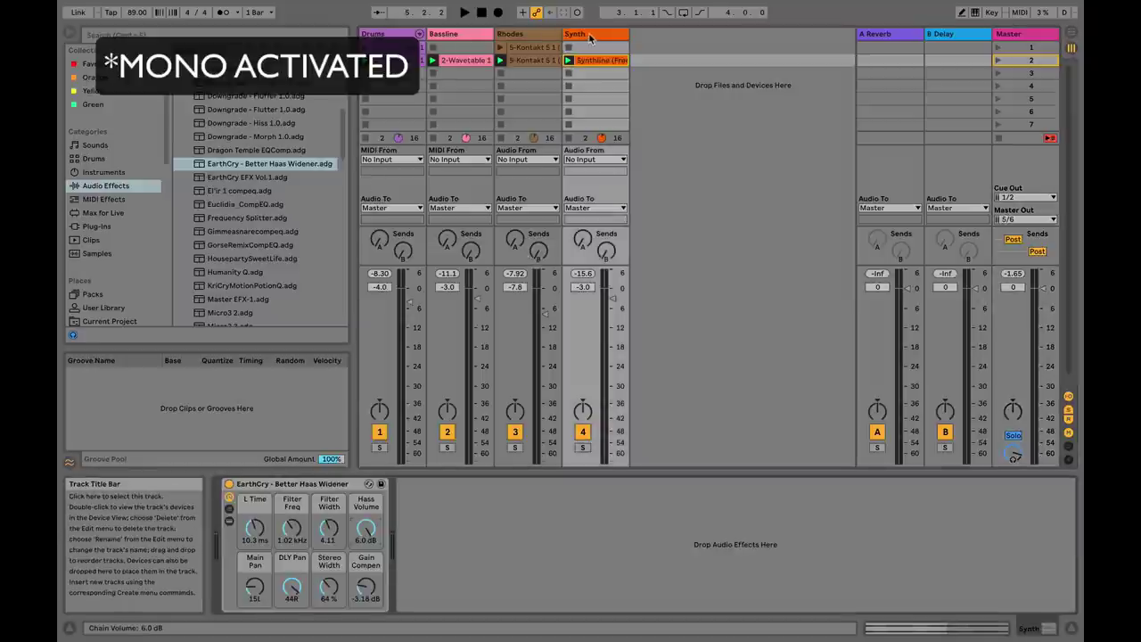
pyautogui.click(582, 447)
pyautogui.press('space')
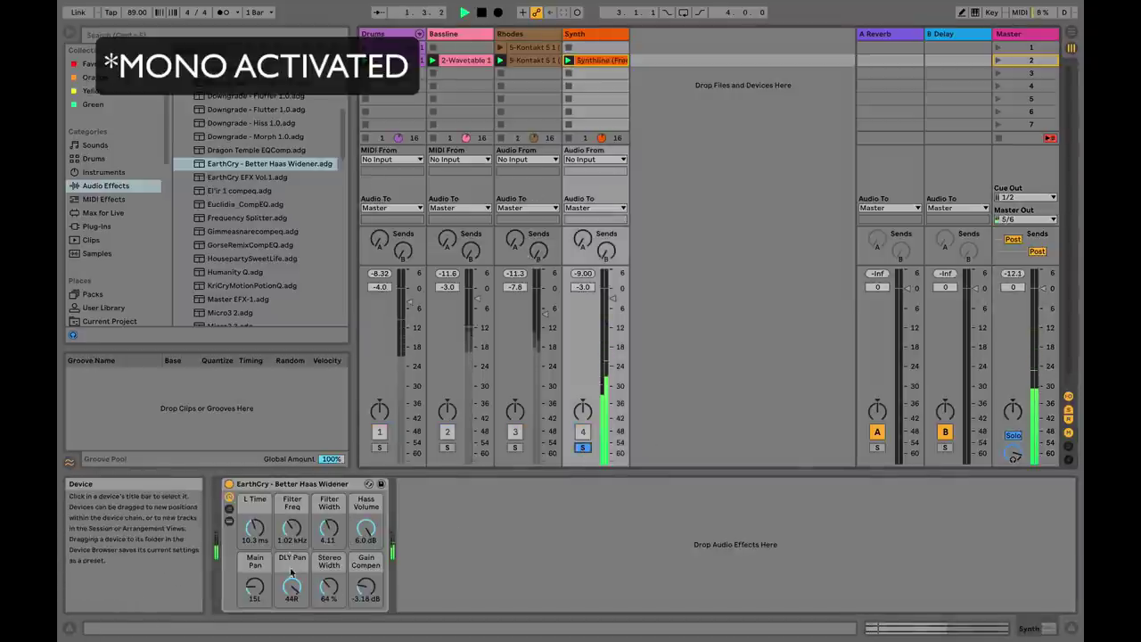
# Step: Tune the Synth rack in mono to L Time 13.5 ms, Filter Freq 685 Hz, Filter Width 4.25 and DLY Pan 25R
pyautogui.moveTo(294, 529); pyautogui.dragTo(297, 535)
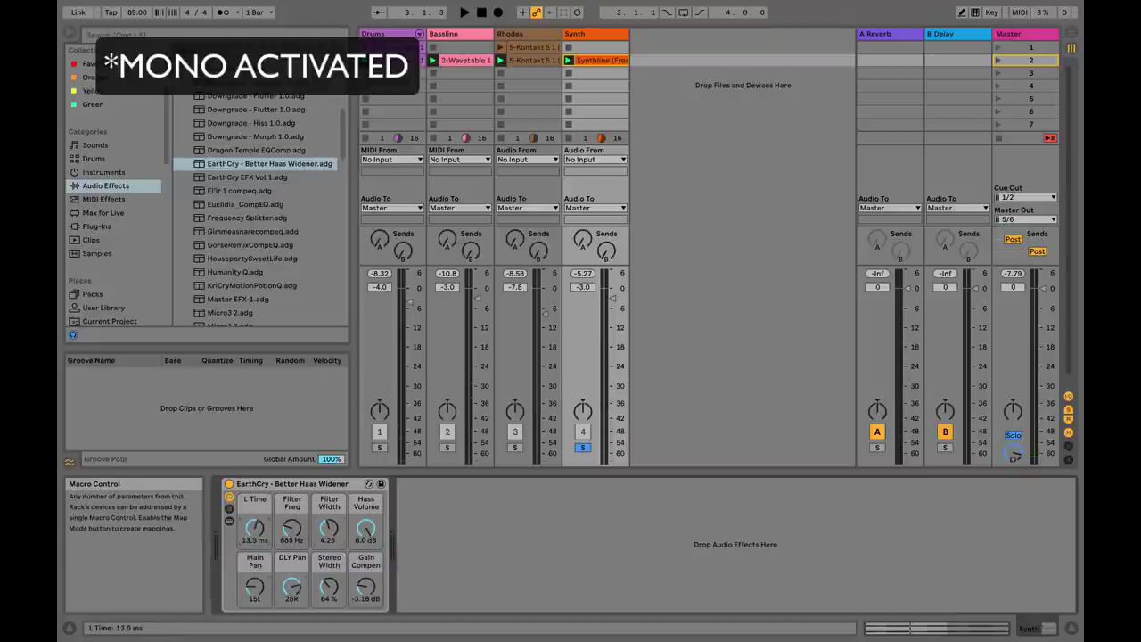
pyautogui.moveTo(255, 527); pyautogui.dragTo(256, 529)
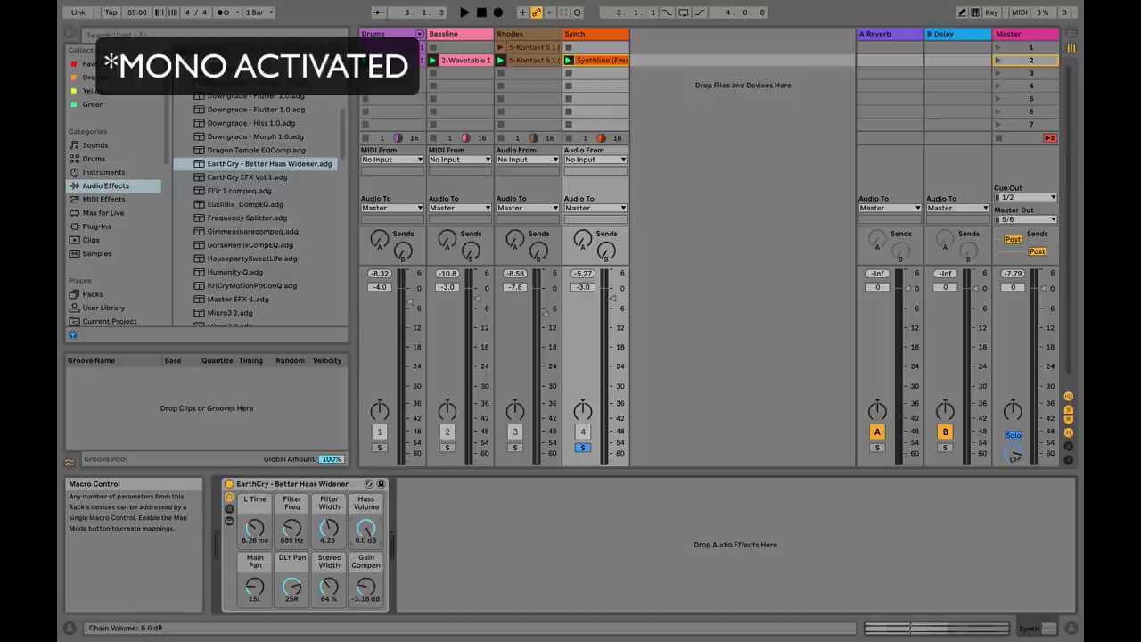
pyautogui.press('space')
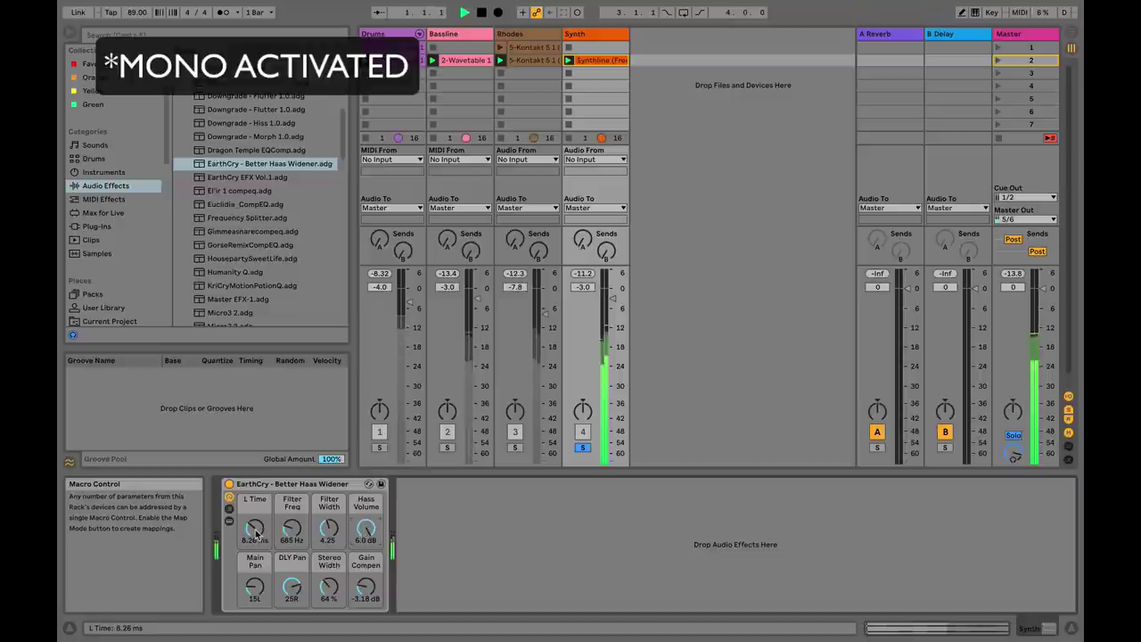
pyautogui.scroll(1, 256, 531)
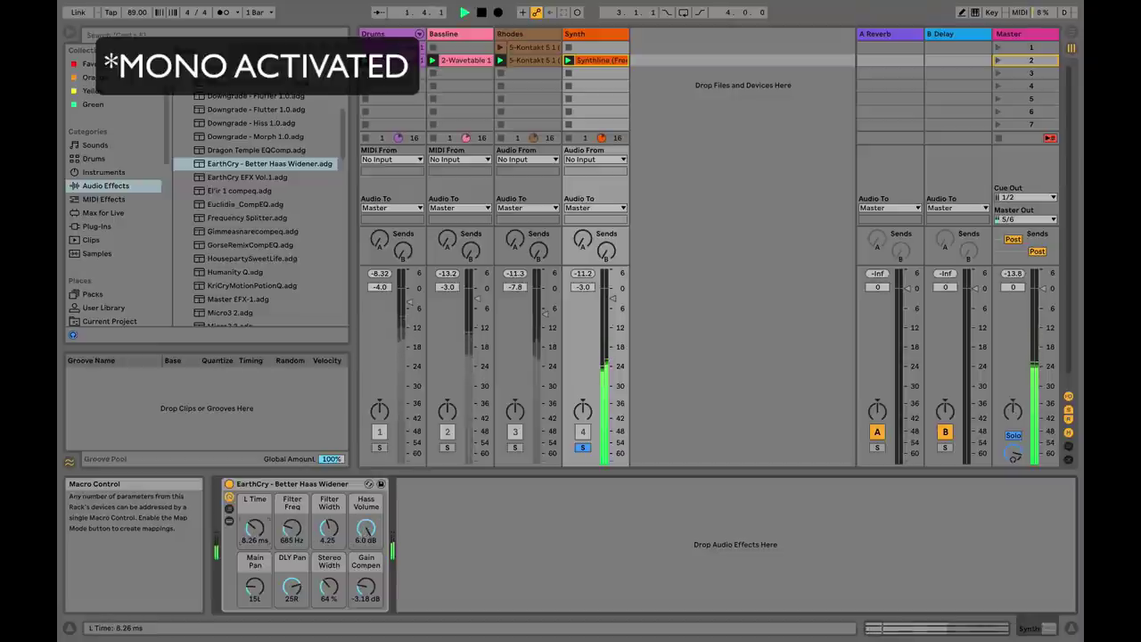
pyautogui.moveTo(256, 531); pyautogui.dragTo(255, 497)
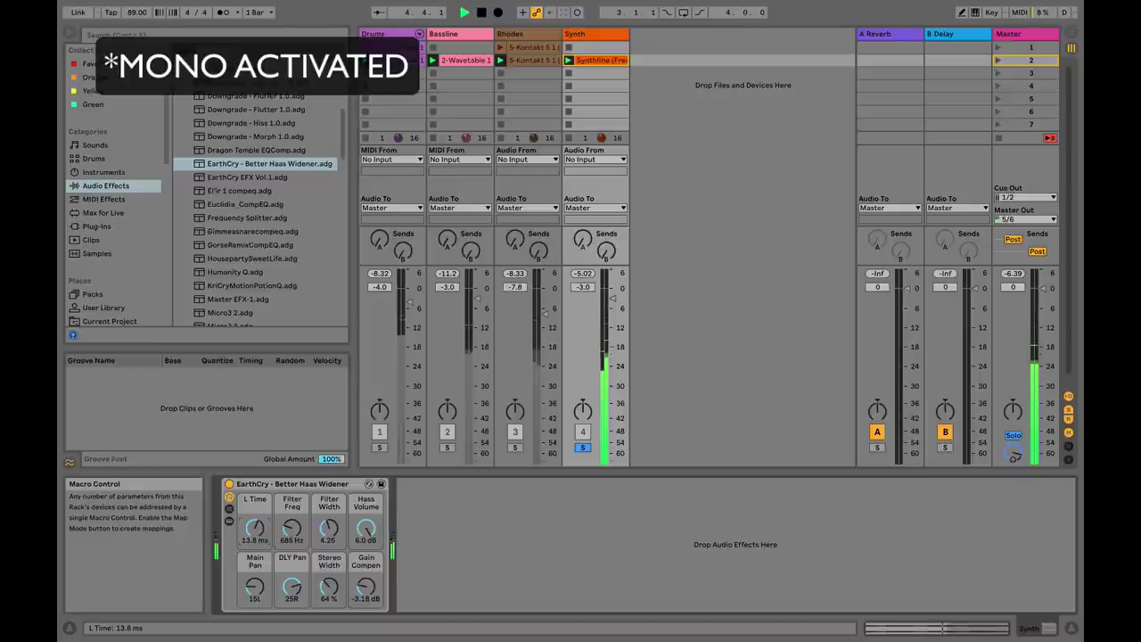
pyautogui.press('space')
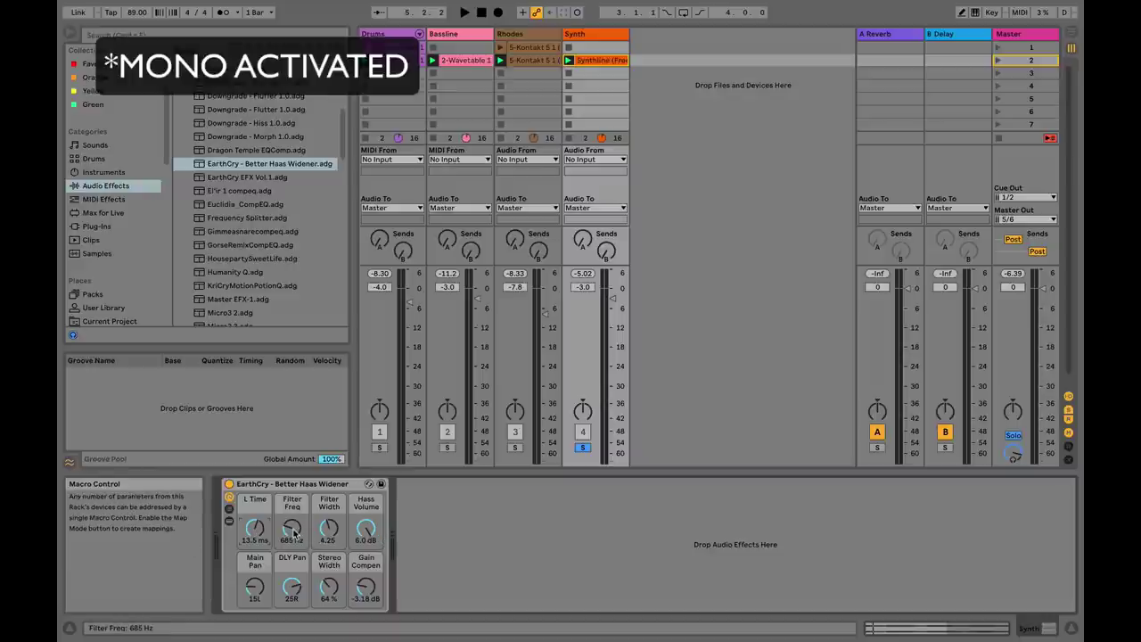
# Step: Set the Synth rack's Filter Freq to 756 Hz, Filter Width 4.85, Stereo Width 92 % and Hass Volume 1.969 dB, leaving the track unsoloed
pyautogui.press('space')
pyautogui.moveTo(293, 532); pyautogui.dragTo(329, 534)
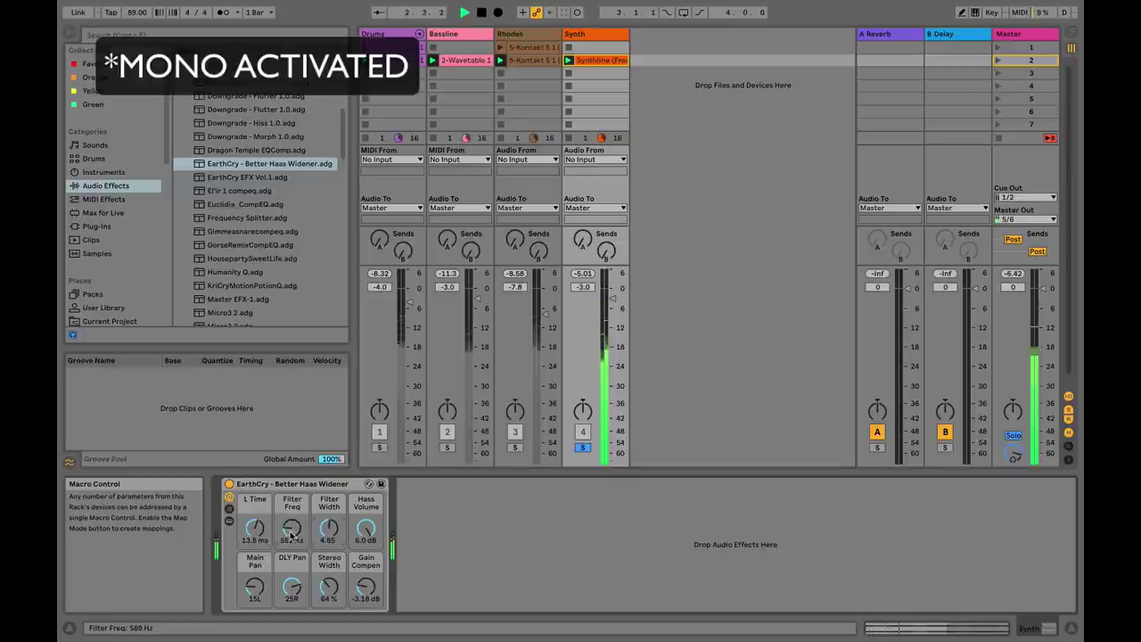
pyautogui.moveTo(331, 589); pyautogui.dragTo(331, 571)
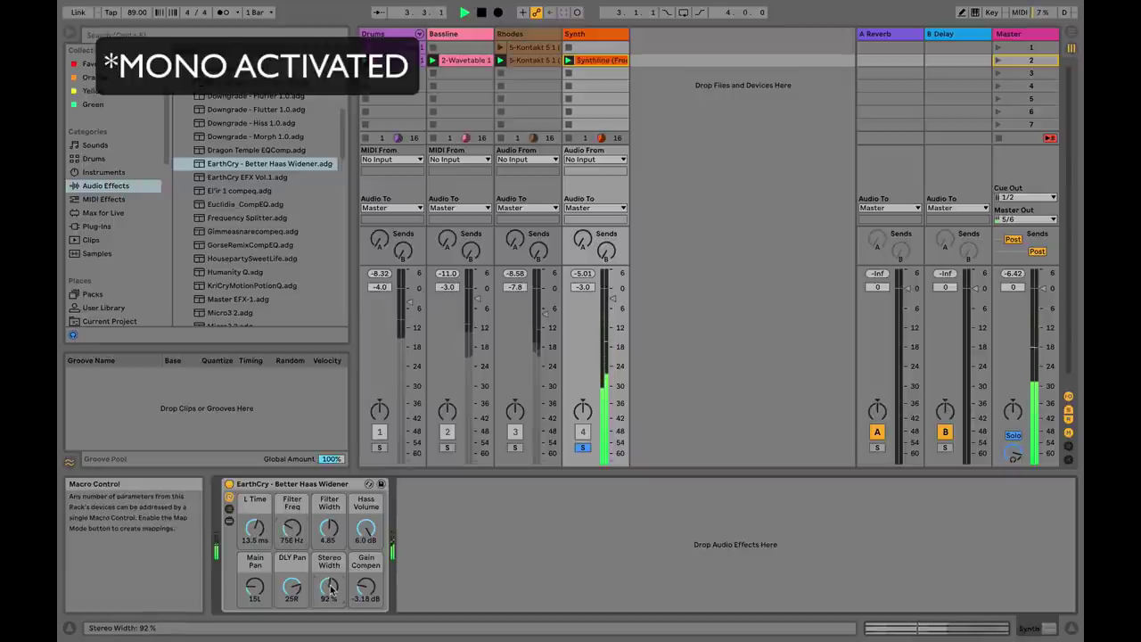
pyautogui.click(582, 447)
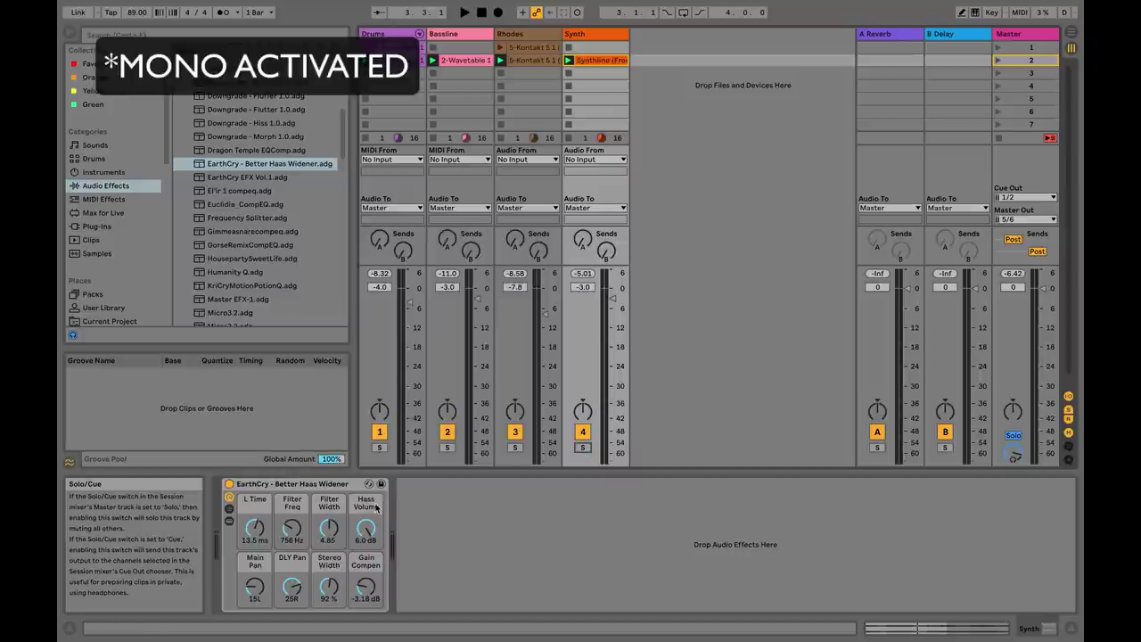
pyautogui.moveTo(368, 526); pyautogui.dragTo(368, 532)
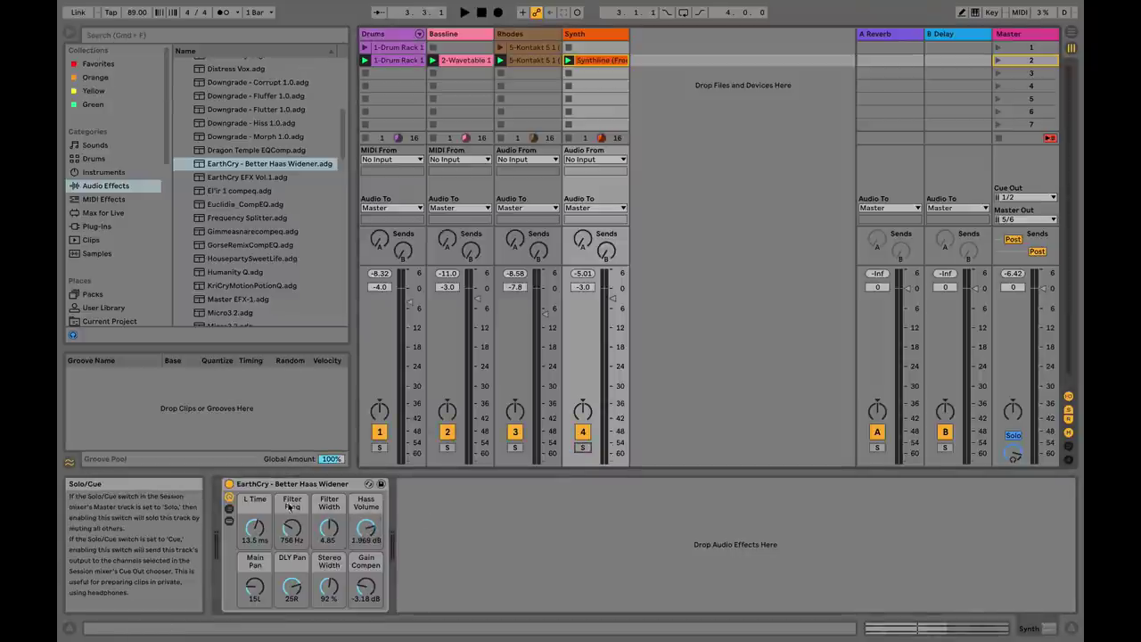
# Step: Solo the Synth track and compare its sound with the Better Haas Widener rack bypassed and active
pyautogui.click(229, 483)
pyautogui.press('space')
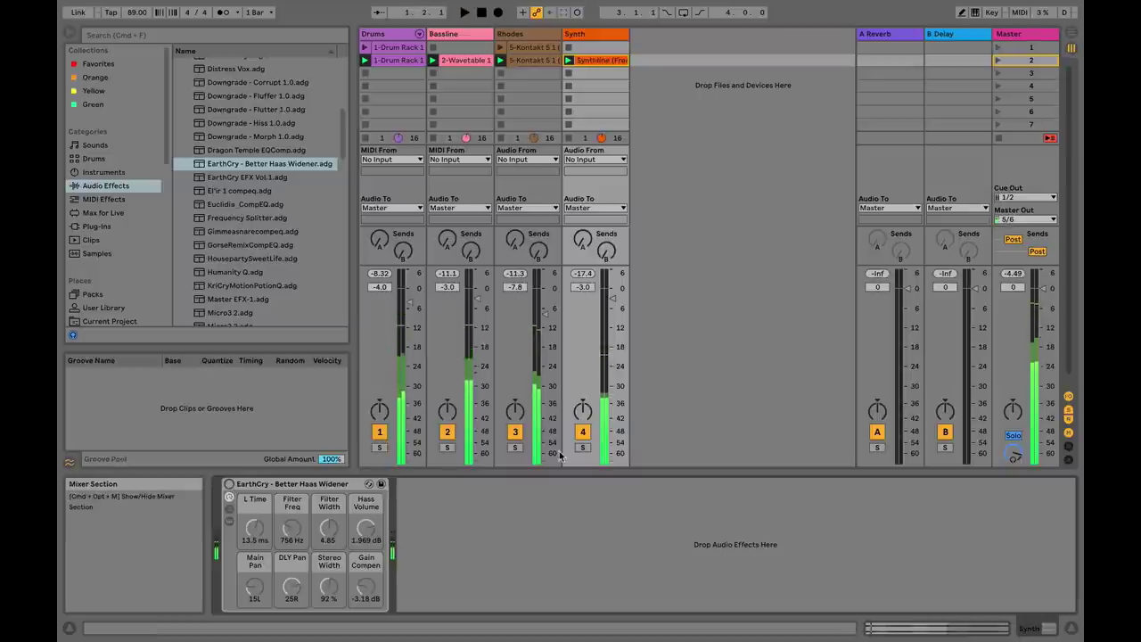
pyautogui.click(582, 448)
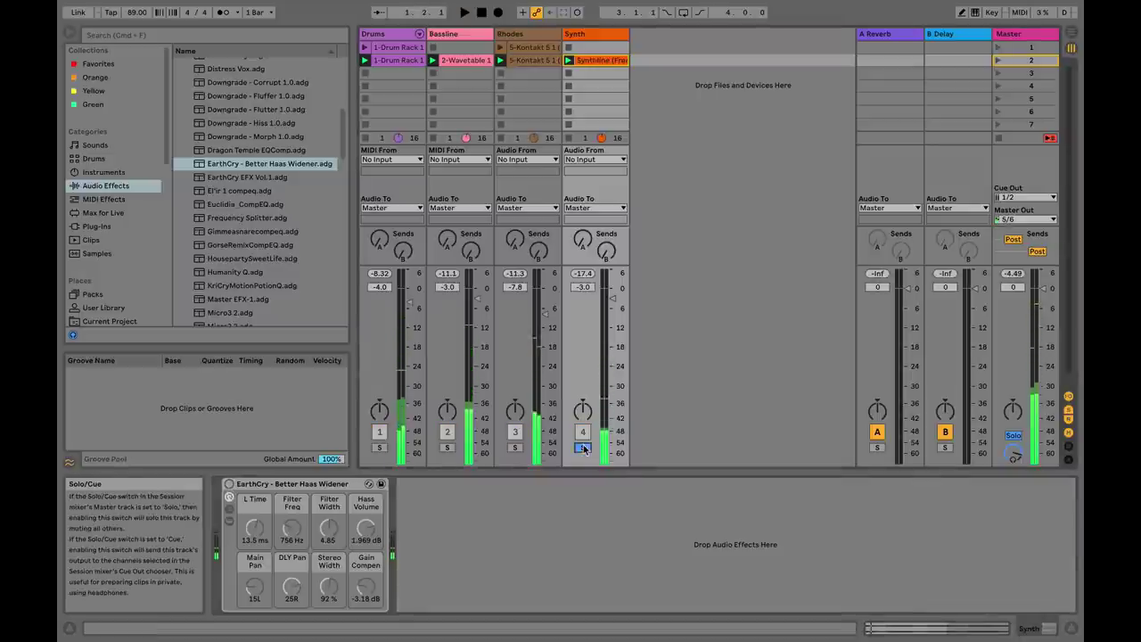
pyautogui.click(229, 483)
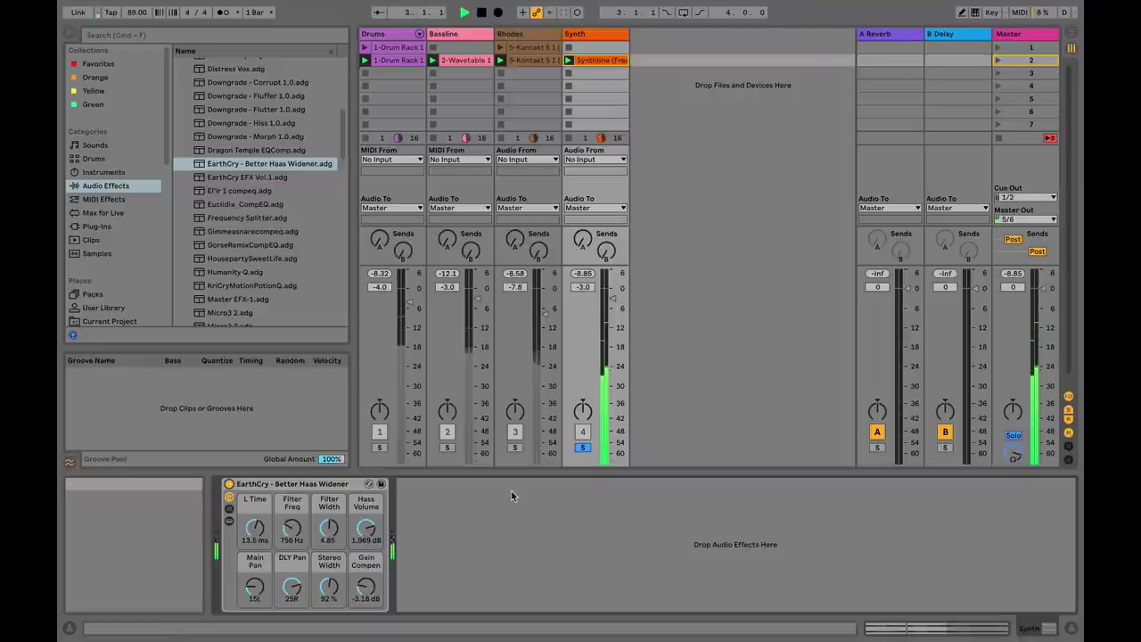
pyautogui.press('space')
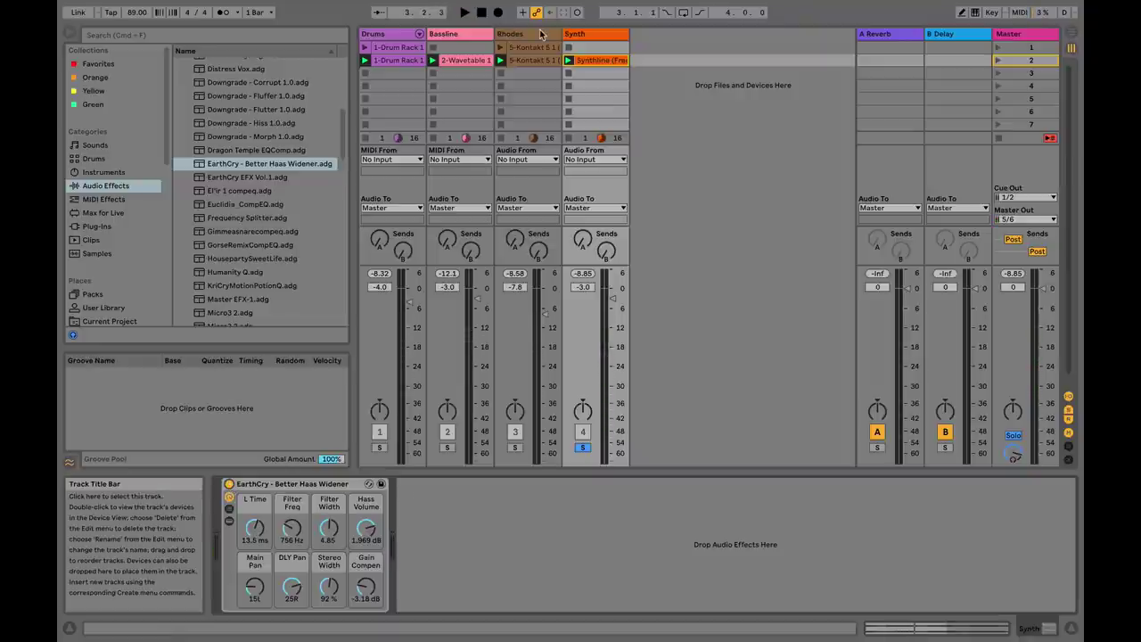
# Step: Compare the pan and time macros of the Rhodes and Synth racks, and set the Rhodes rack's Main Pan to 15R
pyautogui.click(540, 34)
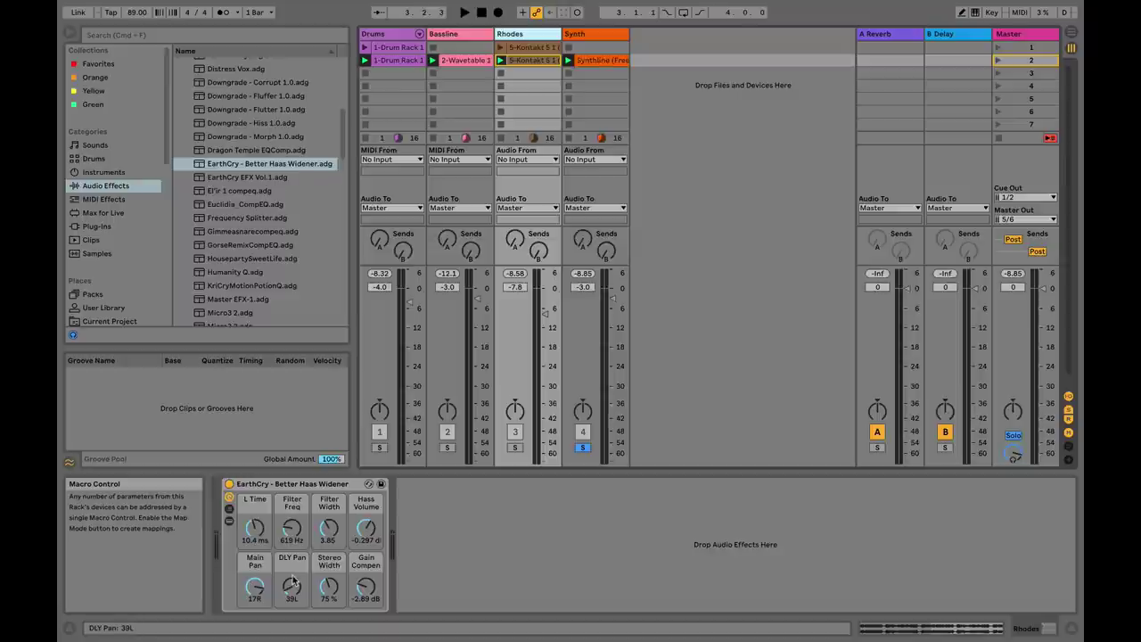
pyautogui.click(590, 36)
pyautogui.click(532, 37)
pyautogui.click(584, 34)
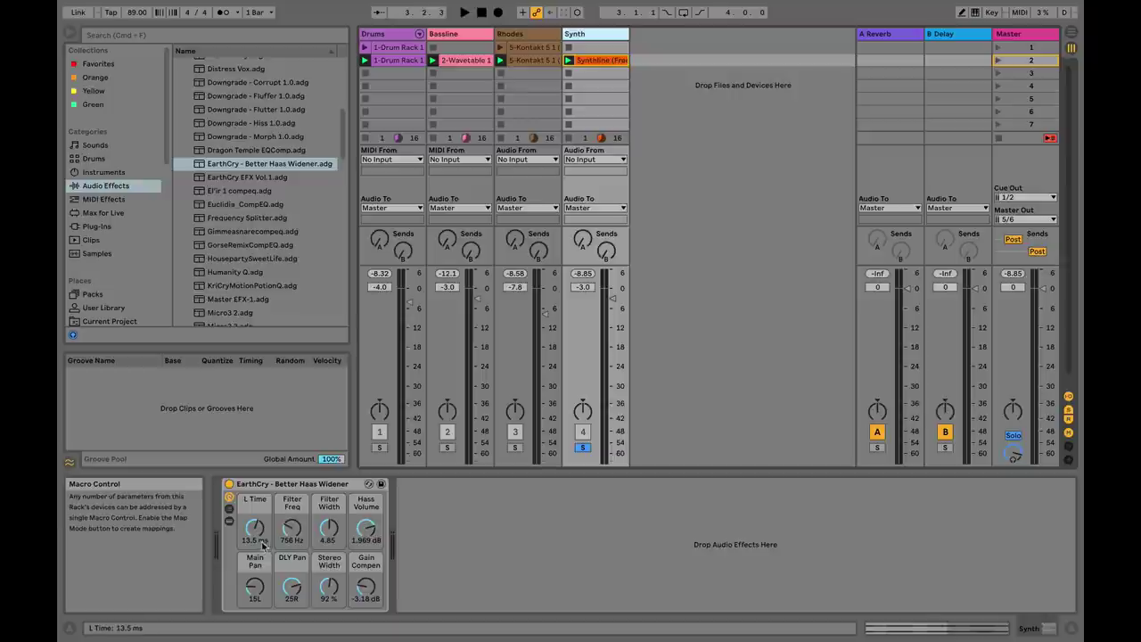
pyautogui.click(534, 36)
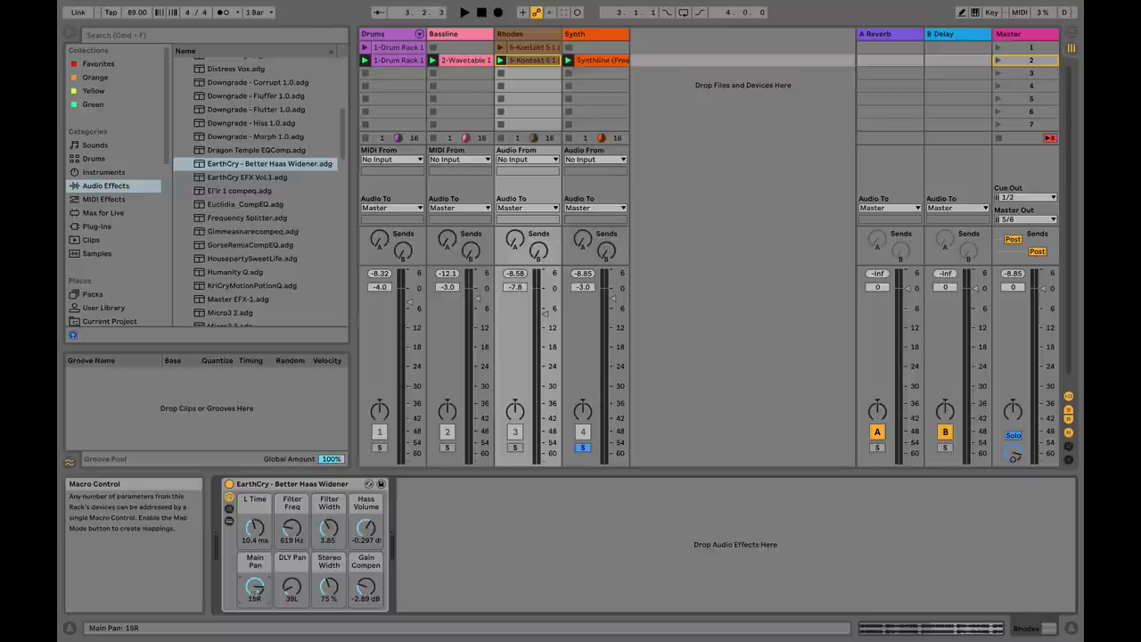
# Step: Solo the Rhodes and Synth tracks together, review both racks' macros and play the two widened tracks
pyautogui.click(582, 447)
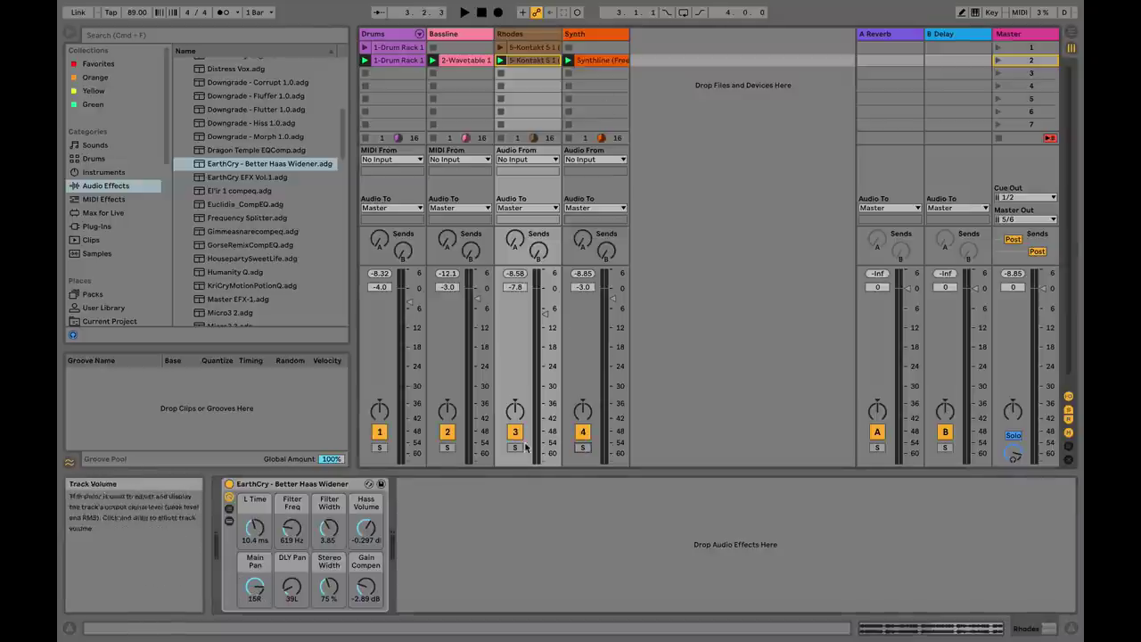
pyautogui.click(517, 447)
pyautogui.keyDown('super'); pyautogui.click(582, 446); pyautogui.keyUp('super')
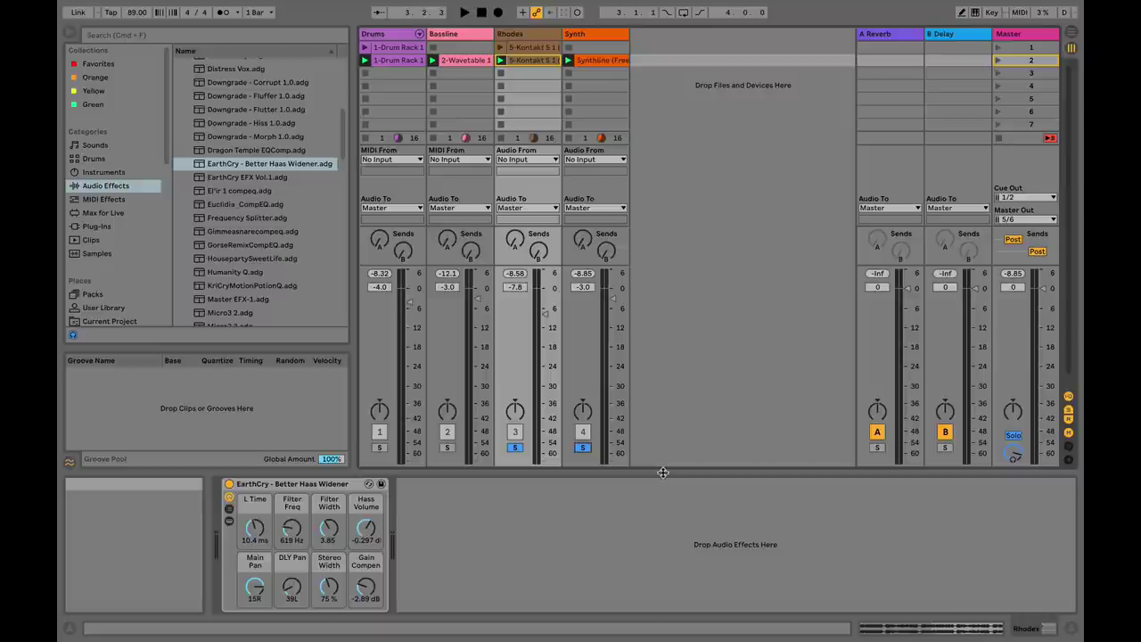
pyautogui.click(577, 33)
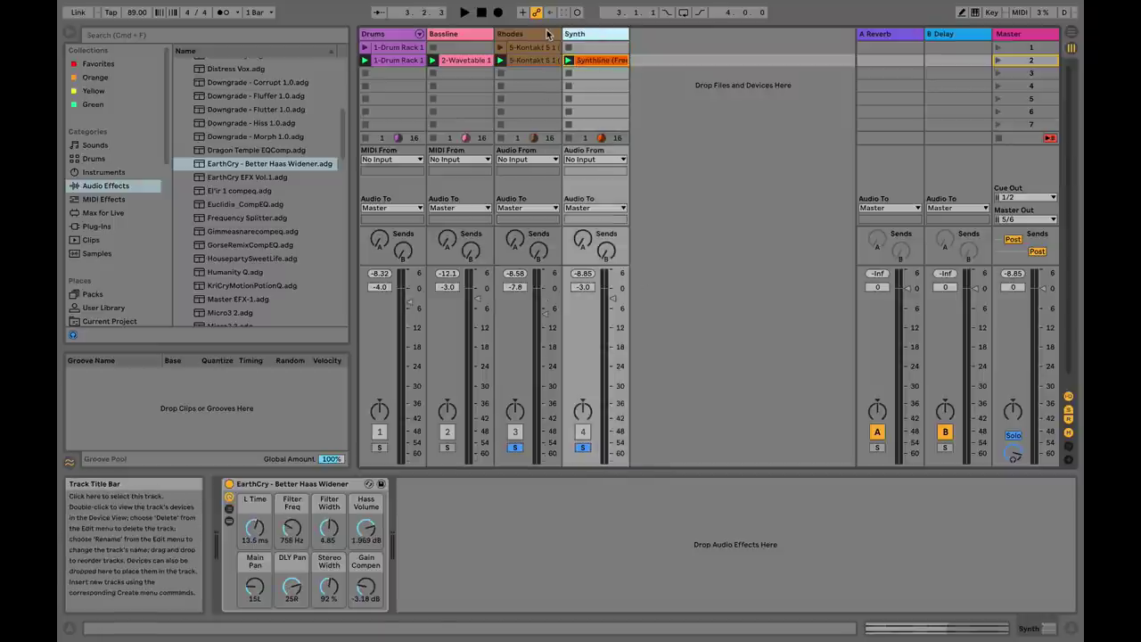
pyautogui.click(549, 34)
pyautogui.press('space')
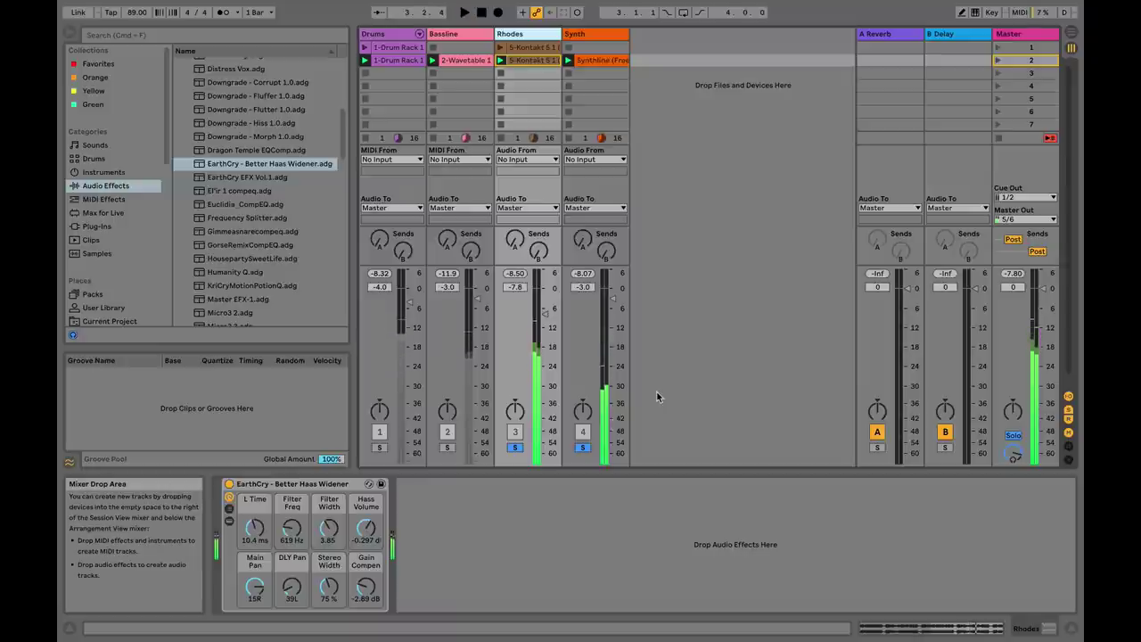
# Step: Unsolo the Synth and Rhodes tracks and play the Bassline track soloed
pyautogui.click(583, 447)
pyautogui.click(515, 447)
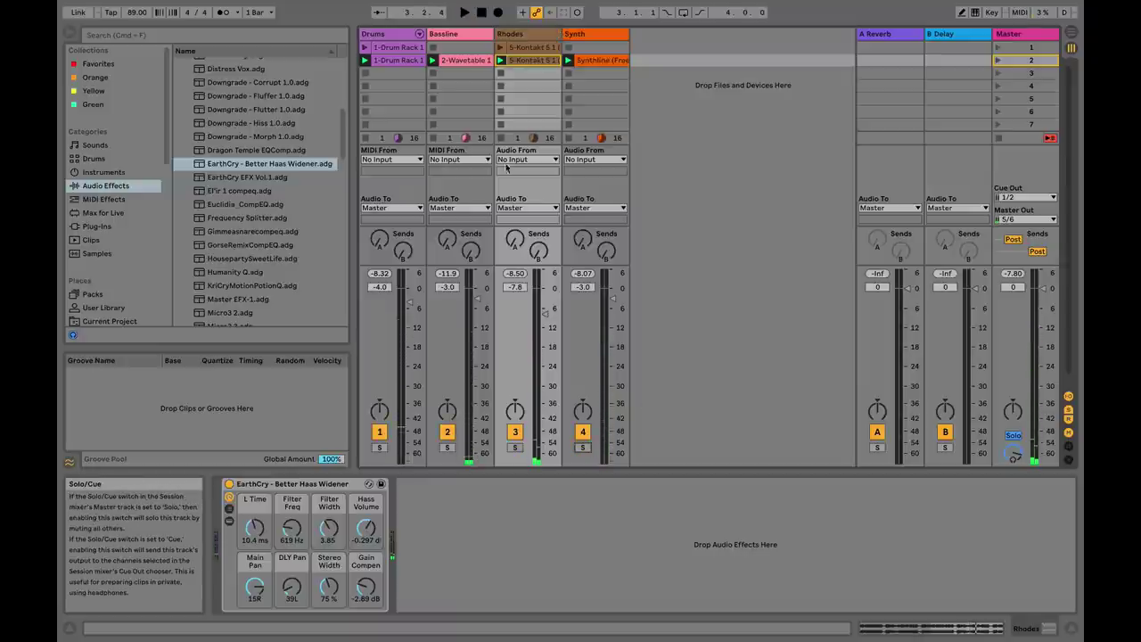
pyautogui.click(447, 447)
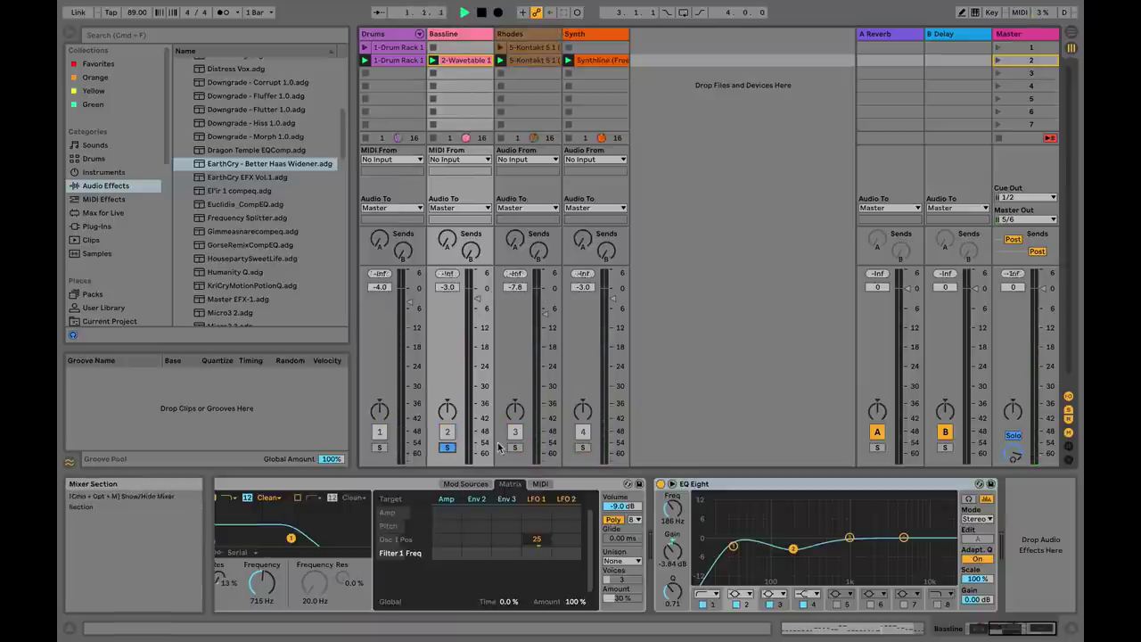
# Step: Add the EarthCry - Better Haas Widener rack after the Bassline's EQ Eight and check the Master track's mono Utility
pyautogui.moveTo(907, 382); pyautogui.dragTo(1025, 534)
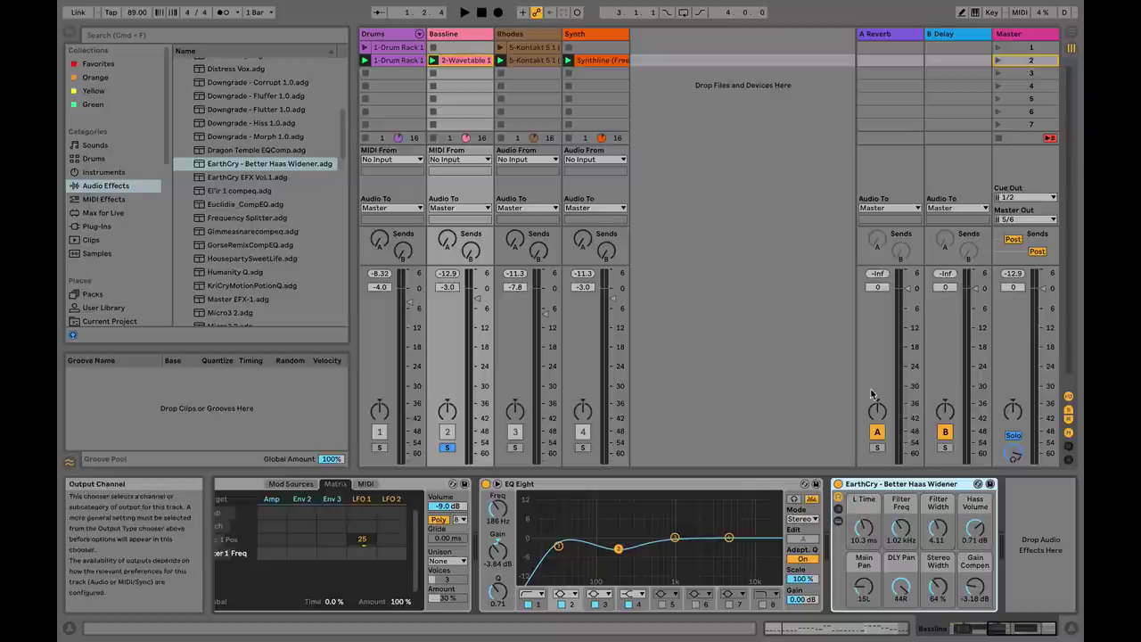
pyautogui.click(823, 135)
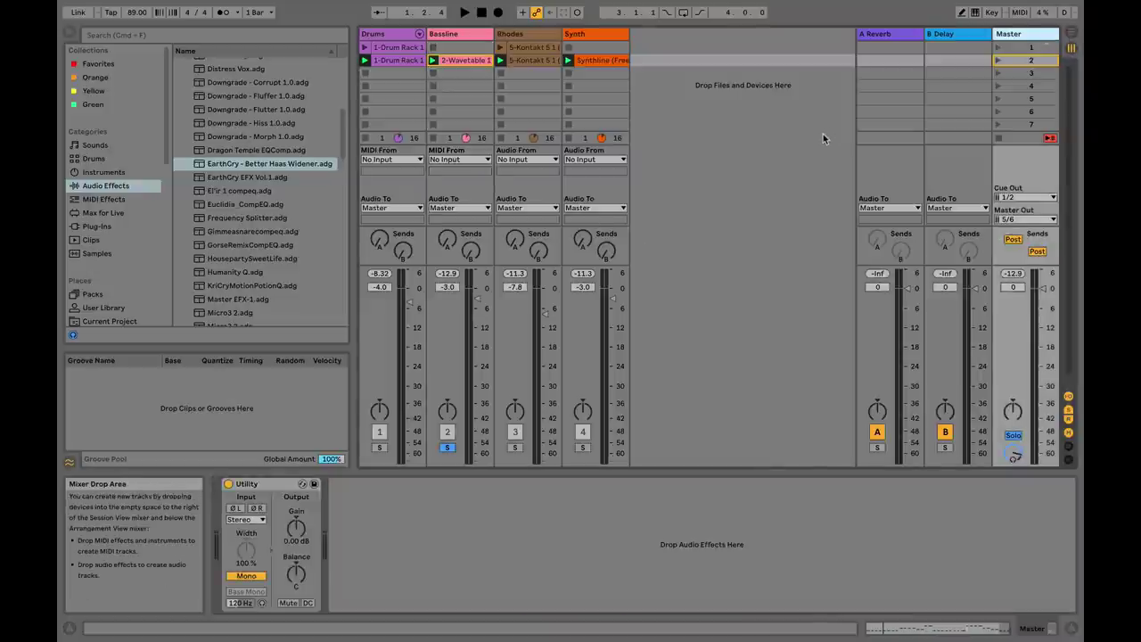
pyautogui.click(487, 431)
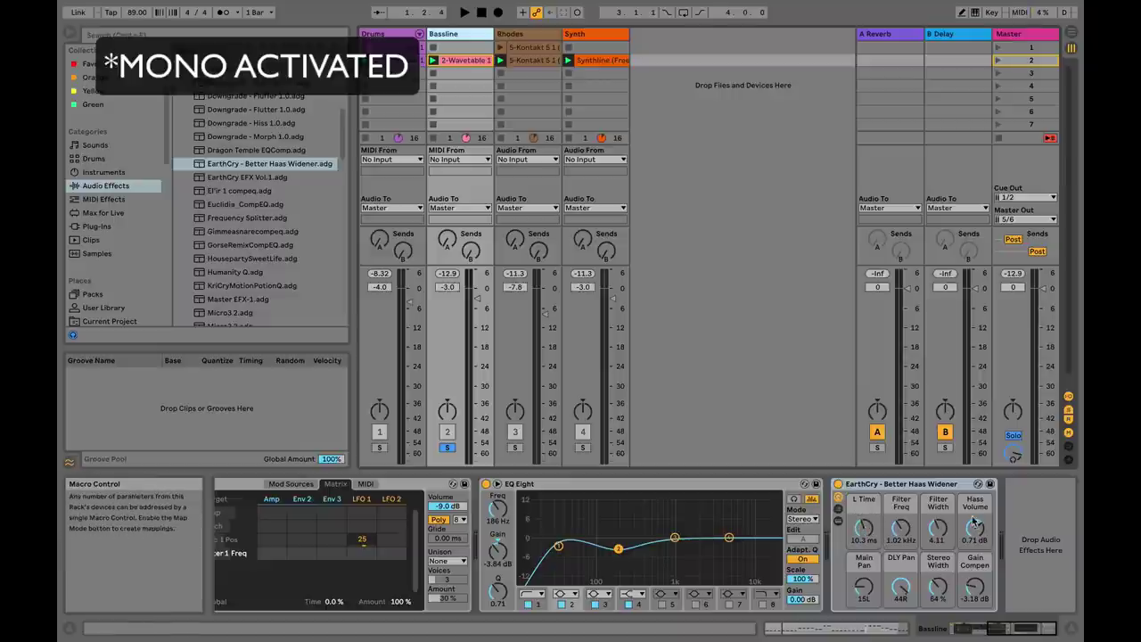
# Step: Set the Bassline rack's Hass Volume to 6.0 dB, Filter Freq to 1.52 kHz, Filter Width to 2.98 and Gain Compen to -1.66 dB during mono playback
pyautogui.moveTo(975, 527); pyautogui.dragTo(974, 499)
pyautogui.moveTo(901, 528); pyautogui.dragTo(901, 522)
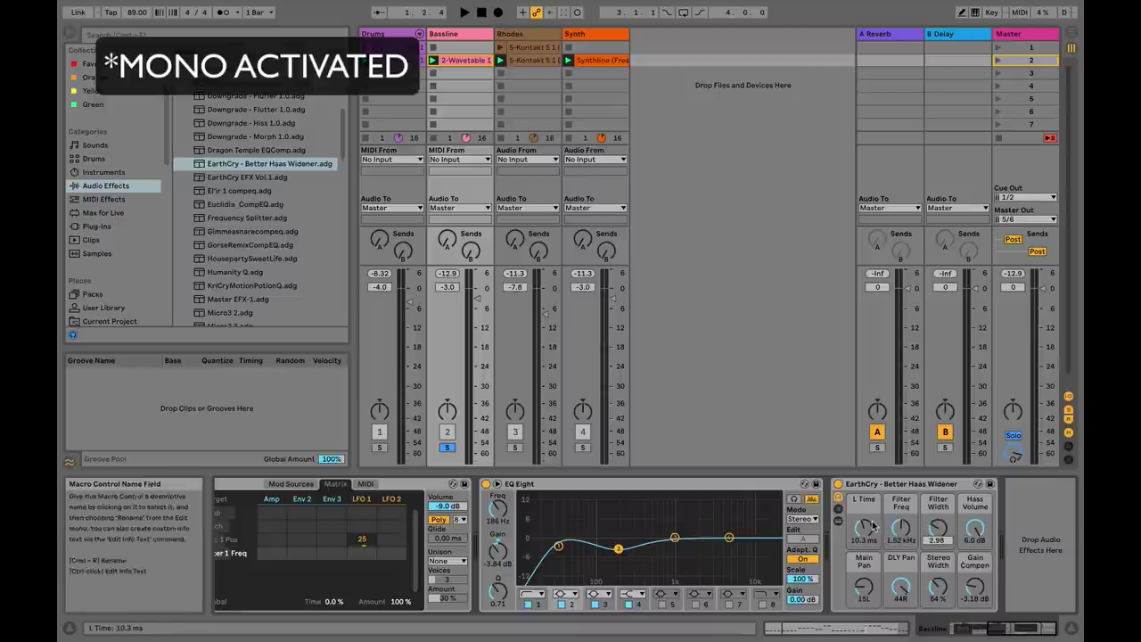
pyautogui.press('space')
pyautogui.moveTo(862, 528); pyautogui.dragTo(863, 539)
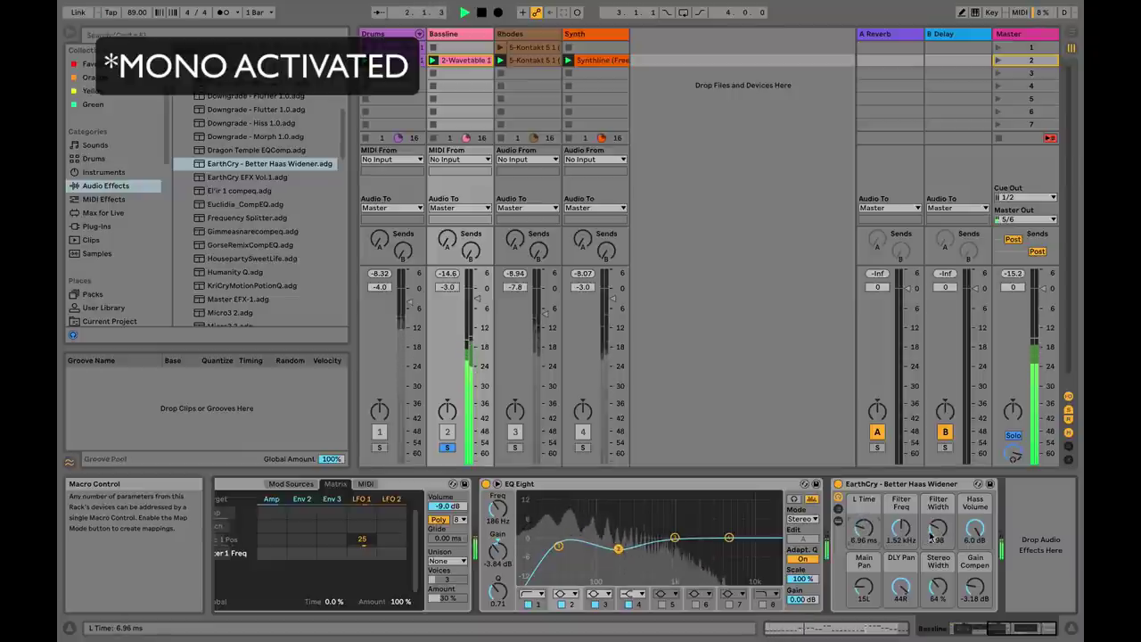
pyautogui.moveTo(975, 586); pyautogui.dragTo(975, 581)
# Step: Tune the Bassline rack's L Time to 7.08 ms and Stereo Width to 89 % while listening in mono
pyautogui.moveTo(862, 538); pyautogui.dragTo(863, 527)
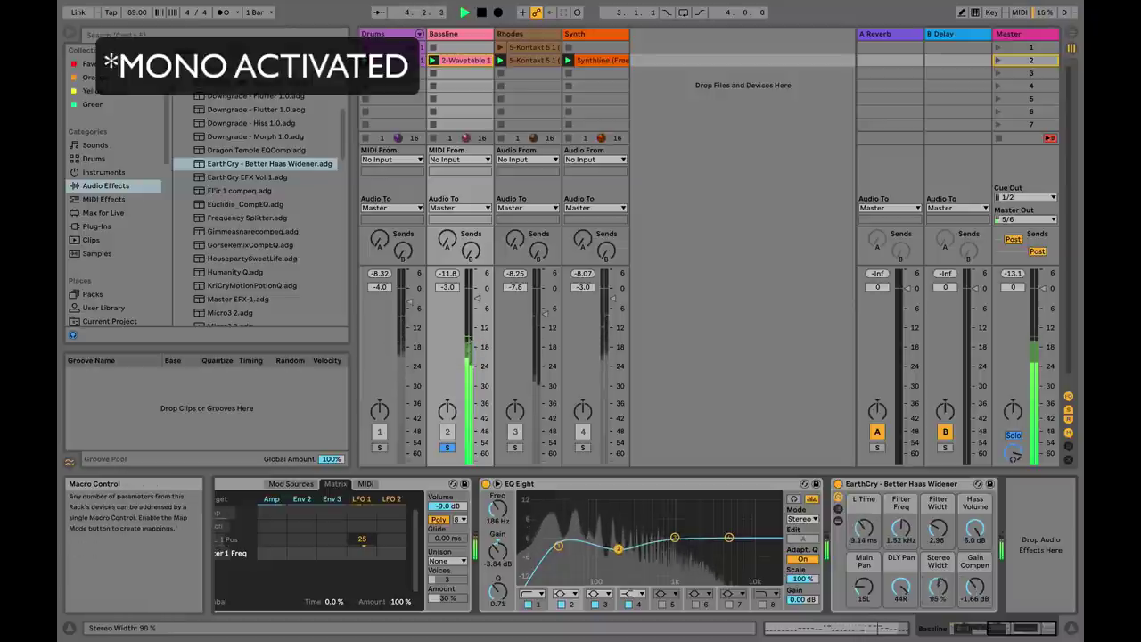
pyautogui.moveTo(874, 540); pyautogui.dragTo(874, 561)
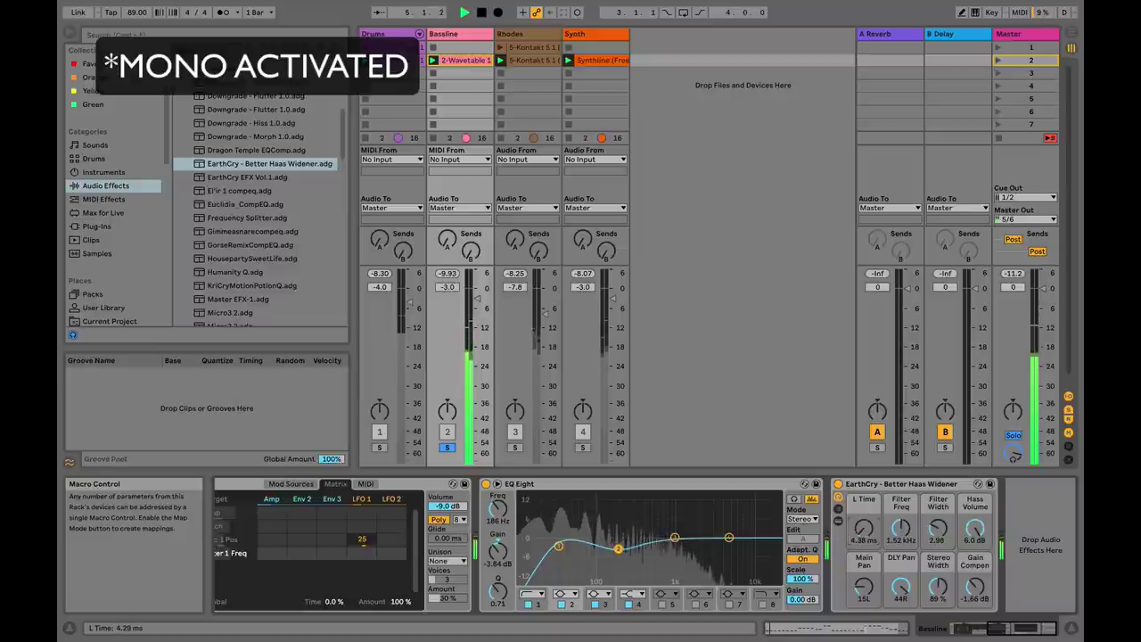
pyautogui.moveTo(871, 539); pyautogui.dragTo(866, 533)
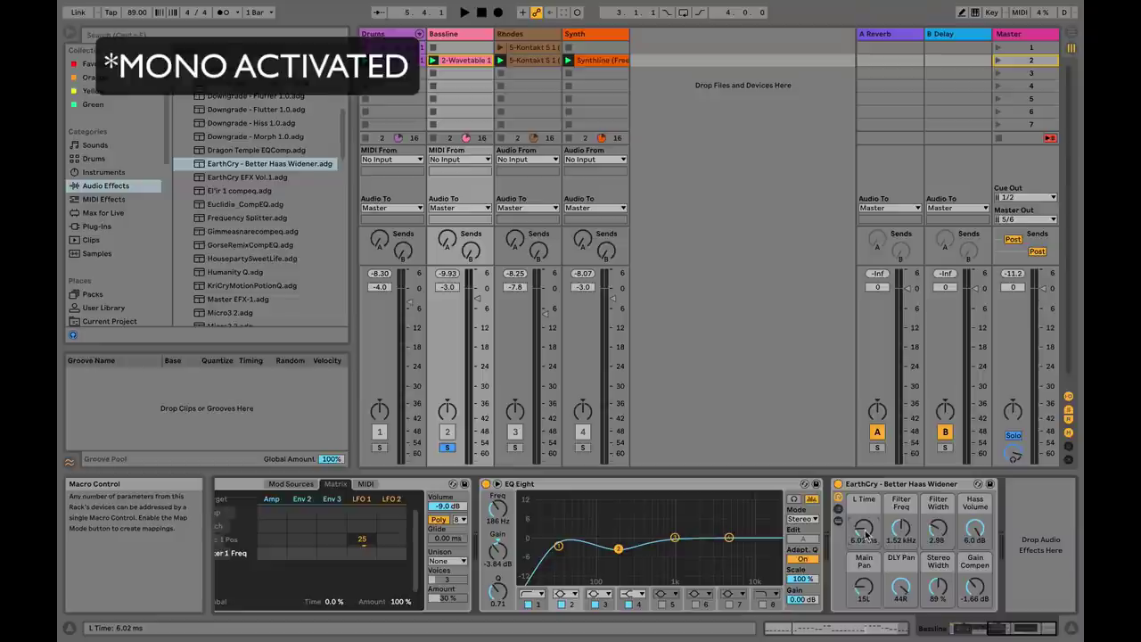
pyautogui.press('space')
pyautogui.moveTo(863, 533); pyautogui.dragTo(859, 530)
pyautogui.press('space')
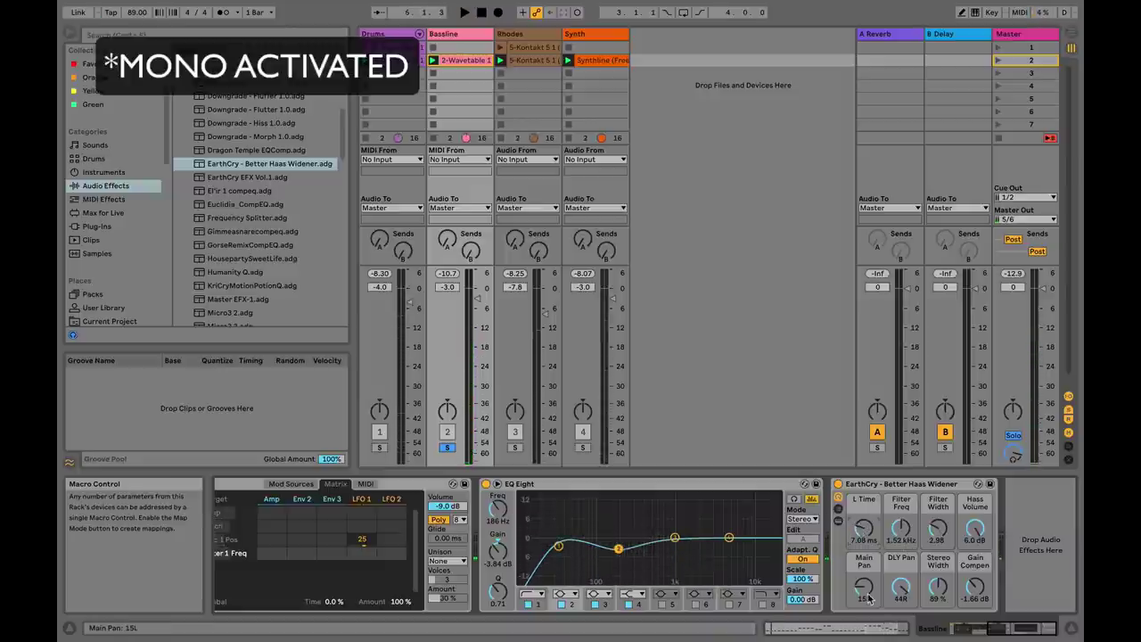
# Step: Unsolo the Bassline track and set its rack's Filter Freq to 1.49 kHz, Main Pan to 5L and DLY Pan to 21R
pyautogui.press('s')
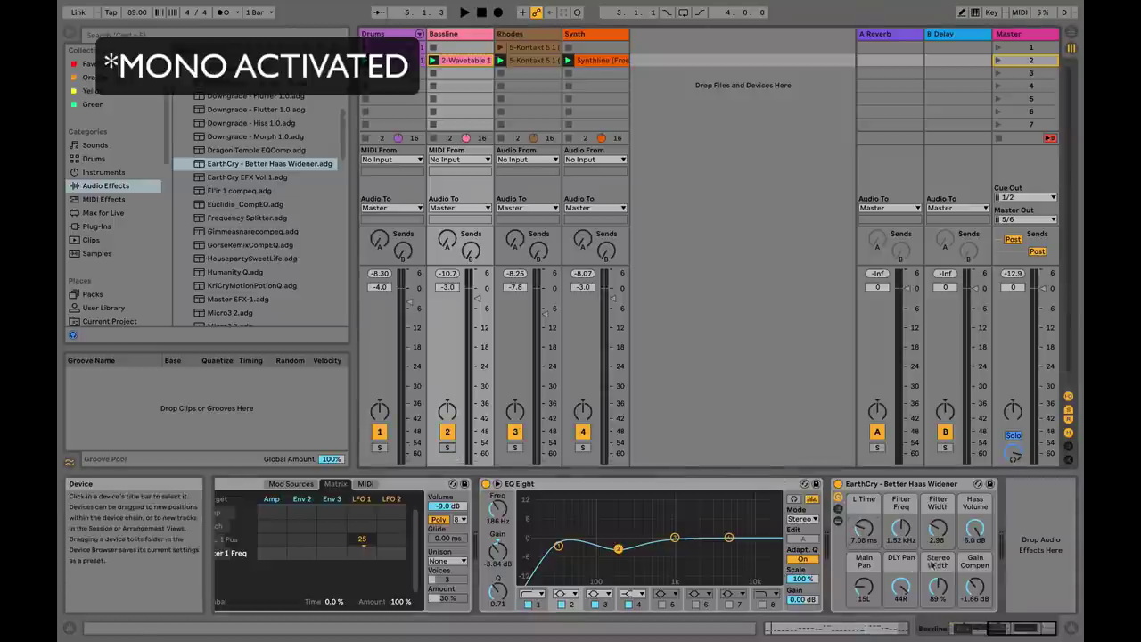
pyautogui.moveTo(911, 535); pyautogui.dragTo(910, 527)
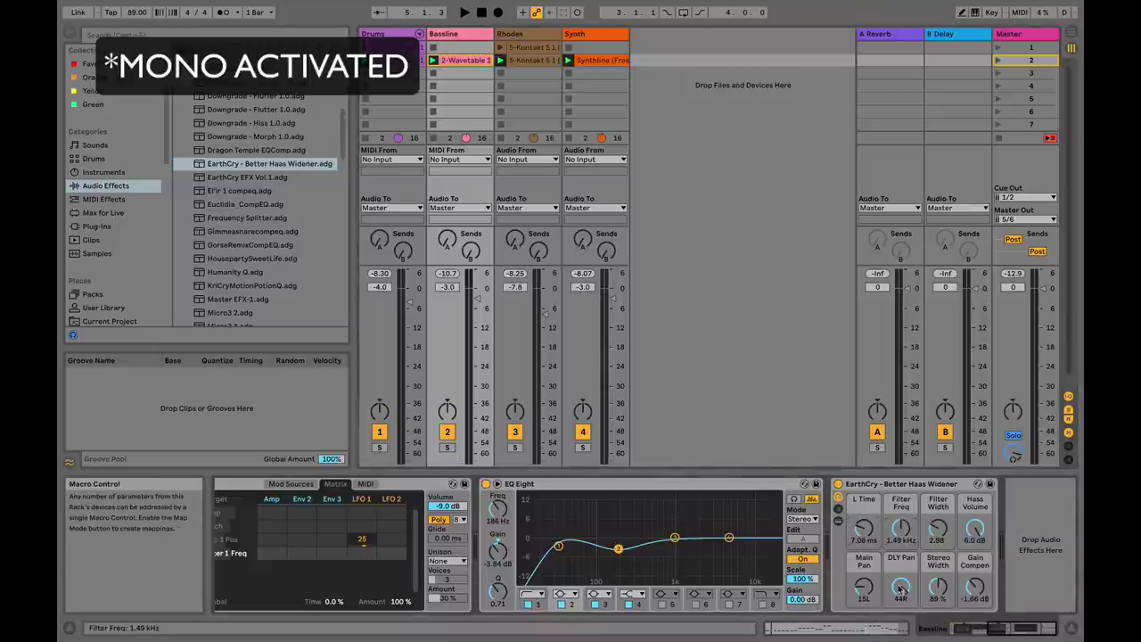
pyautogui.moveTo(863, 586); pyautogui.dragTo(901, 594)
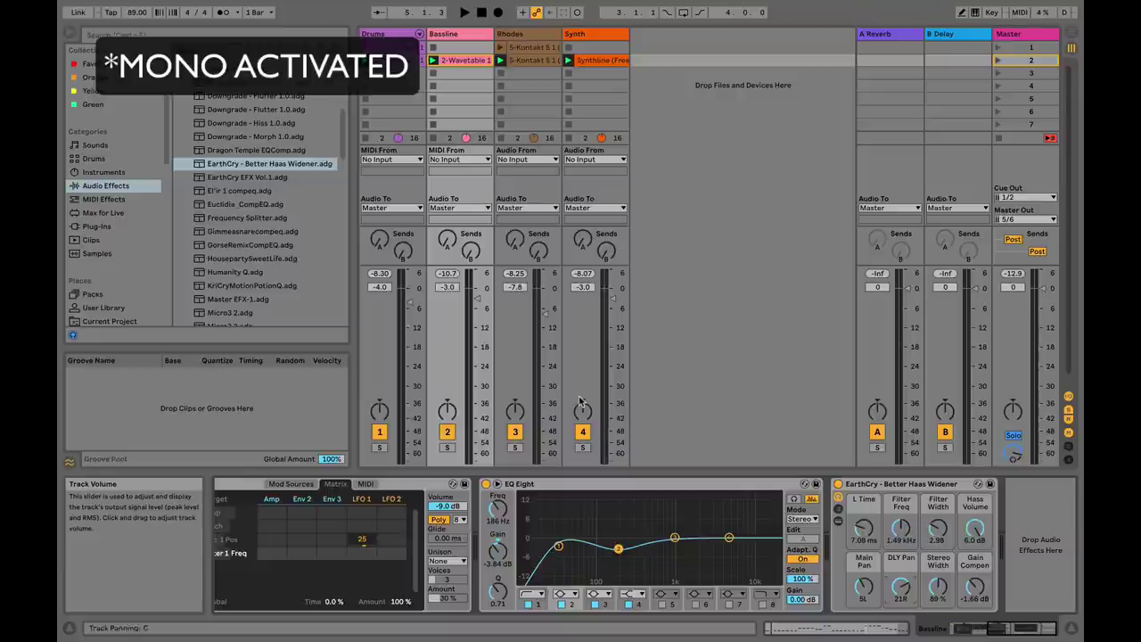
# Step: Play the full mix and compare it with the Bassline's Better Haas Widener rack bypassed and active
pyautogui.press('space')
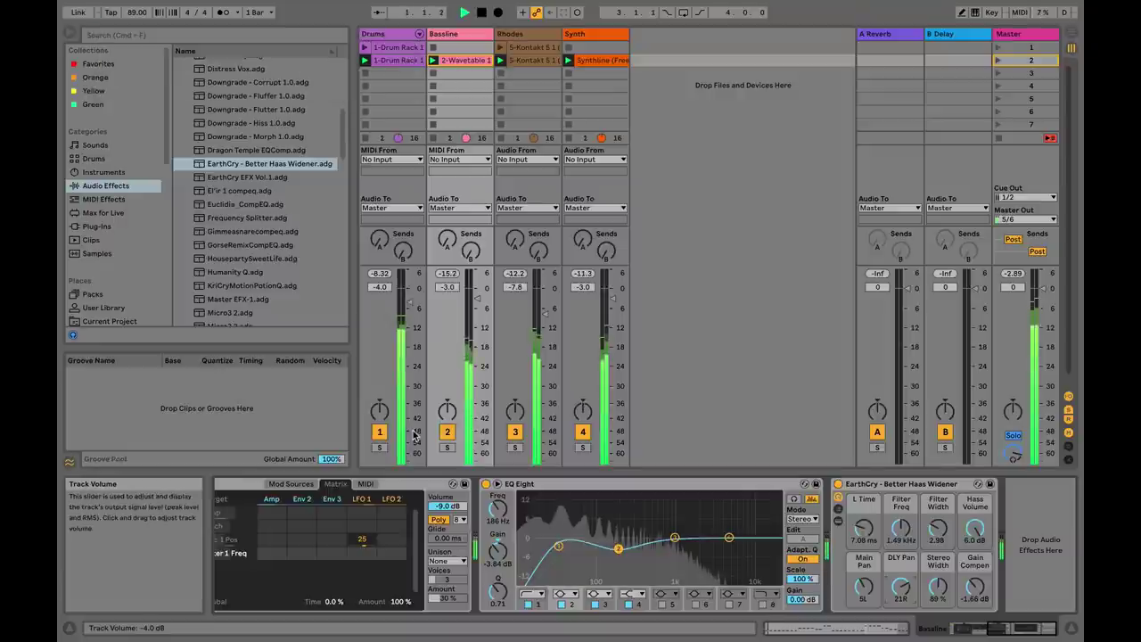
pyautogui.click(838, 485)
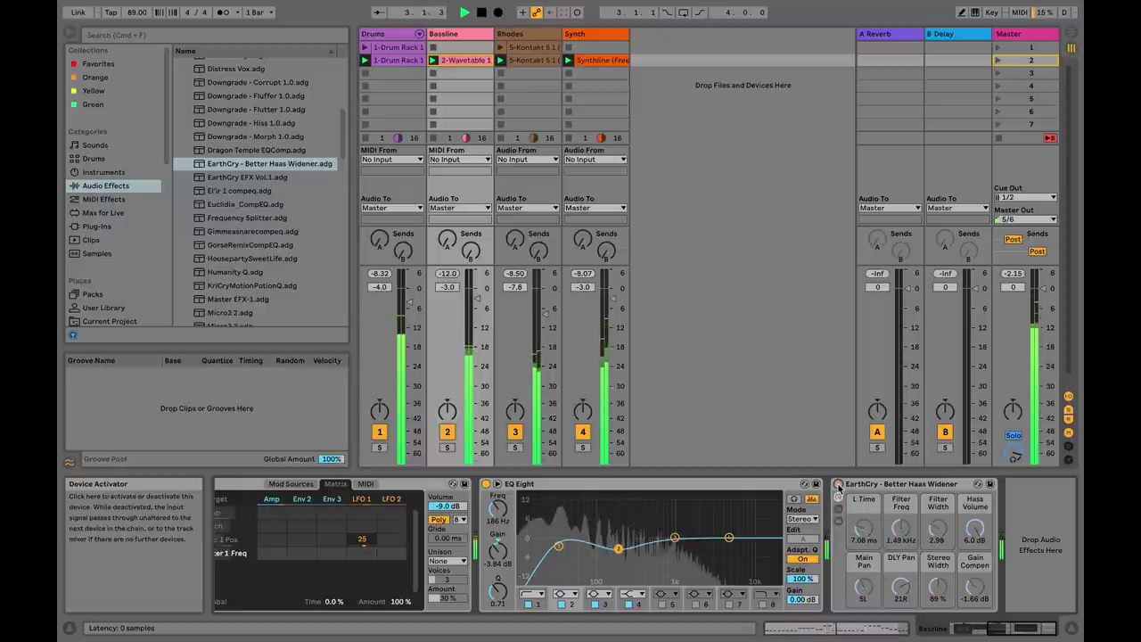
pyautogui.click(838, 485)
pyautogui.press('space')
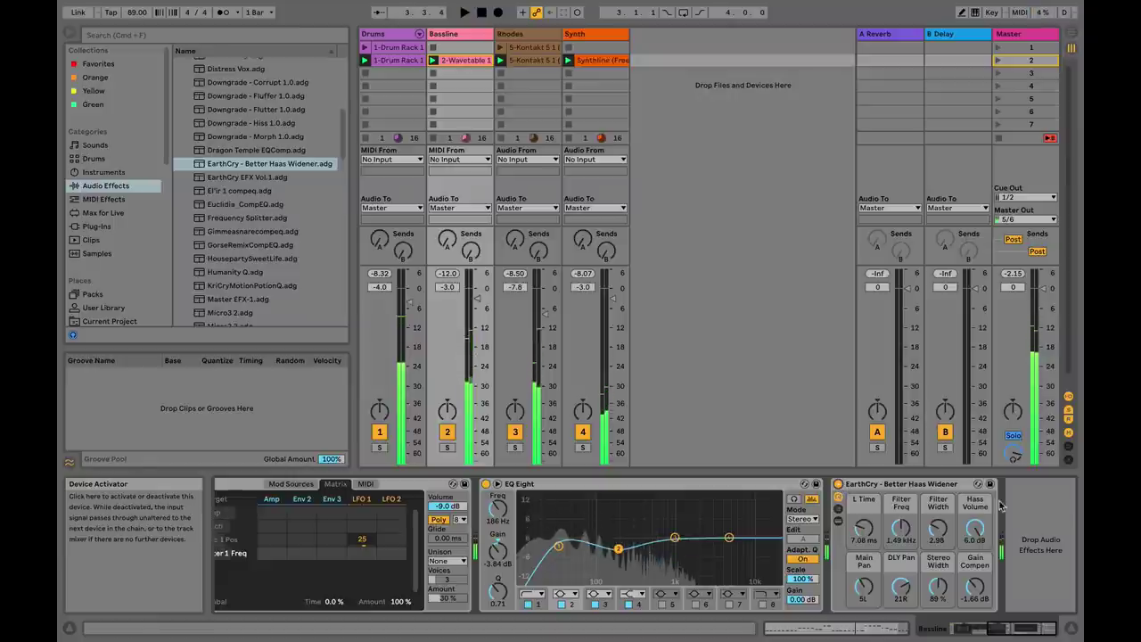
# Step: Lower the Bassline rack's Hass Volume to about -3.95 dB and compare the rack bypassed and active in the full mix
pyautogui.moveTo(975, 528); pyautogui.dragTo(975, 562)
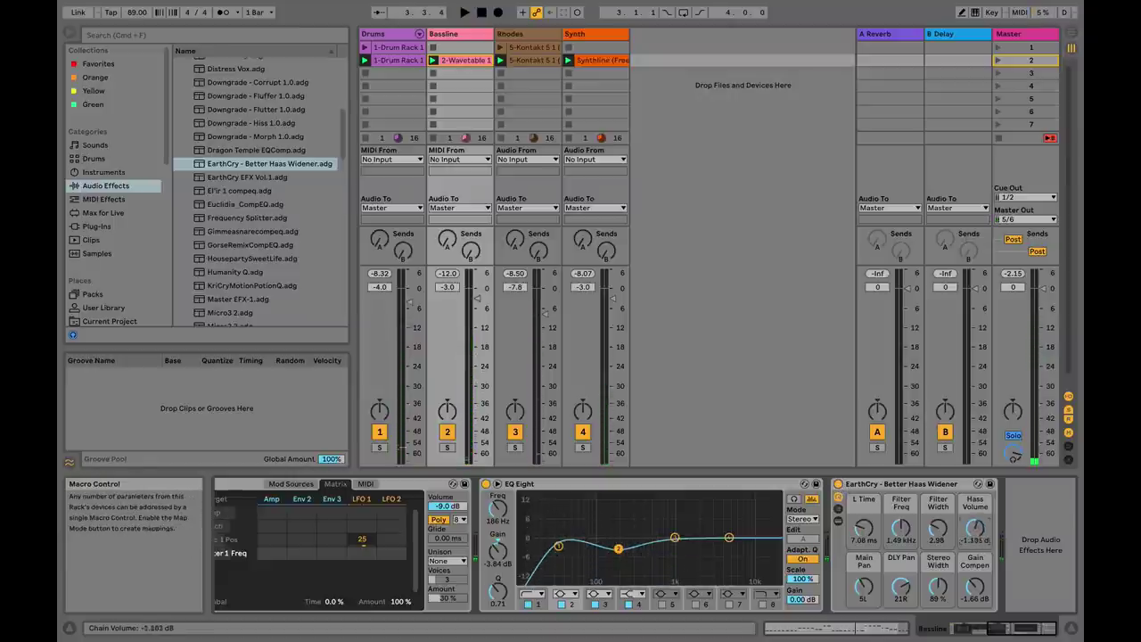
pyautogui.press('space')
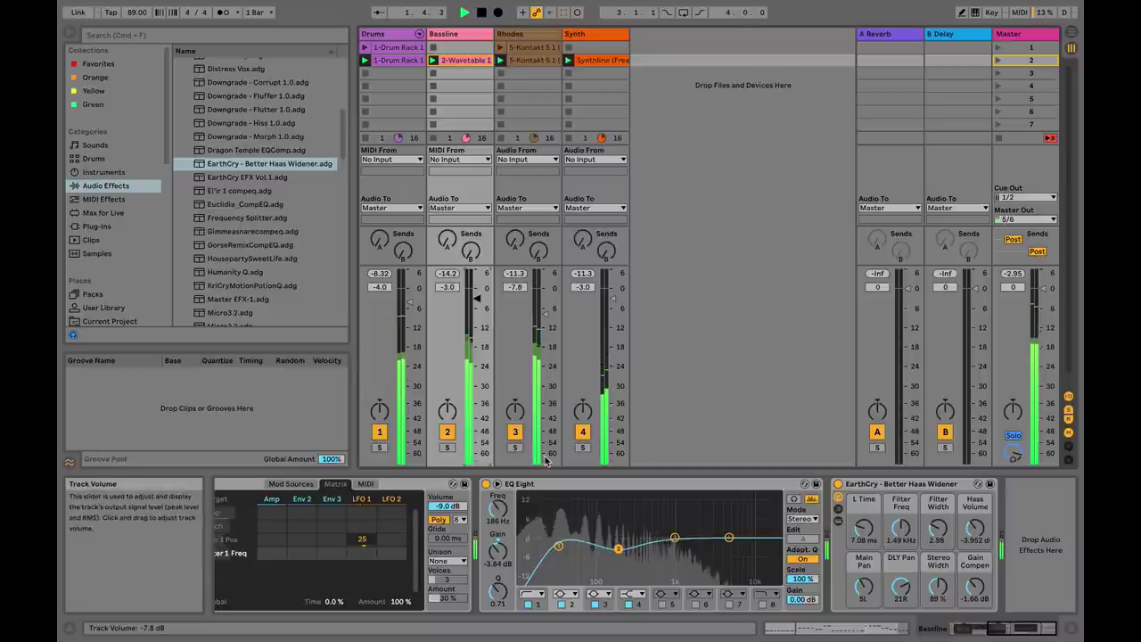
pyautogui.click(837, 483)
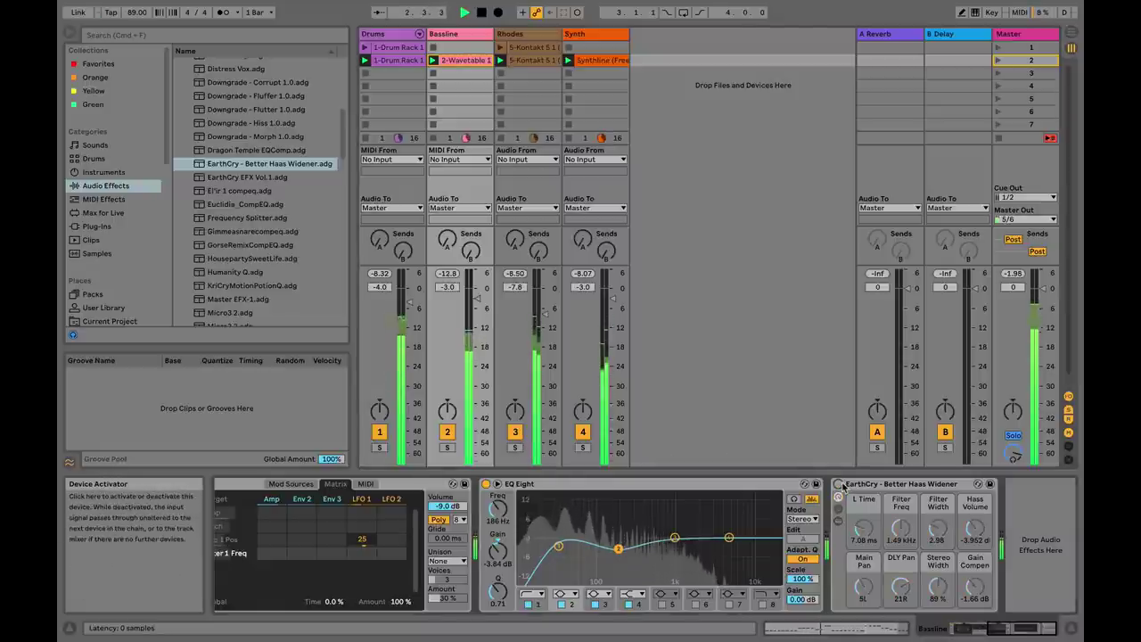
pyautogui.click(839, 484)
pyautogui.press('space')
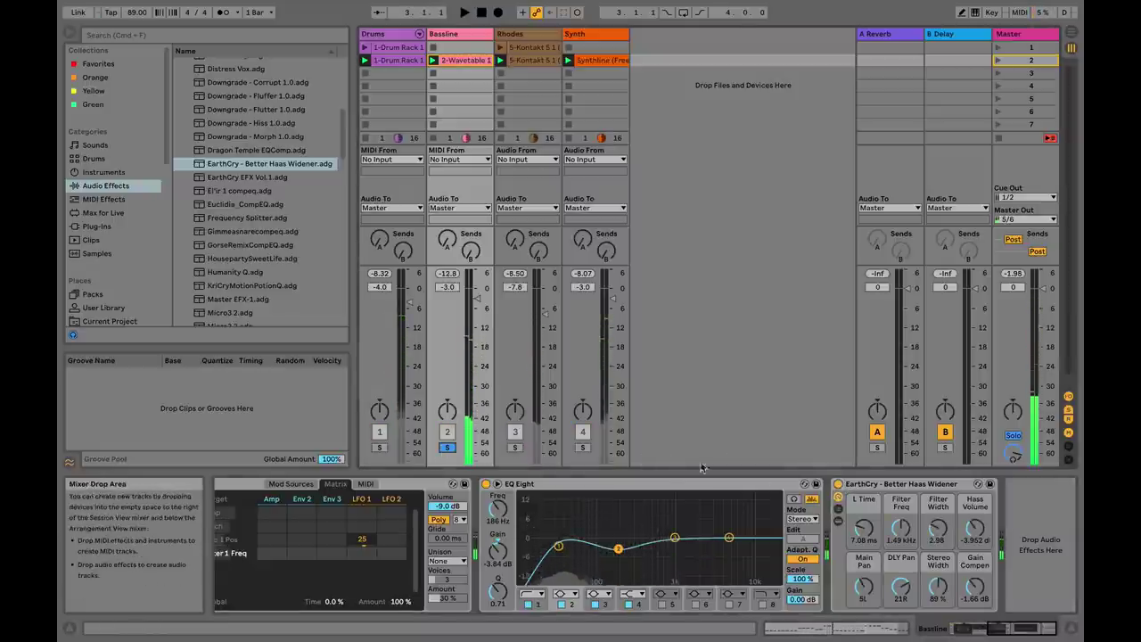
# Step: Play the soloed Bassline track and compare its sound with the Better Haas Widener rack bypassed and active
pyautogui.press('space')
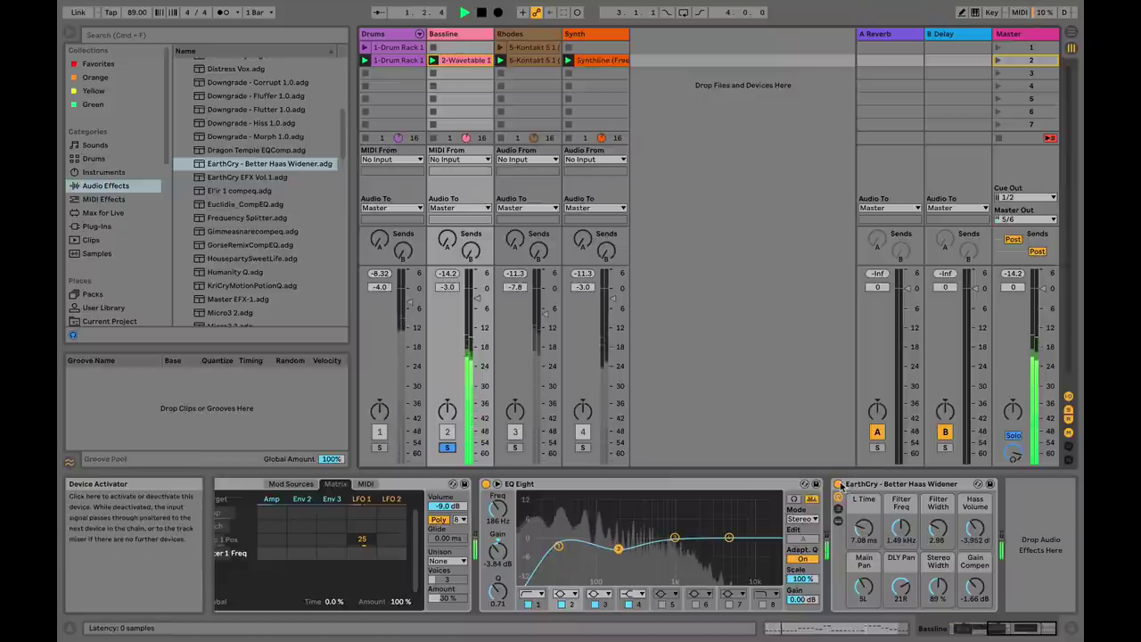
pyautogui.click(839, 484)
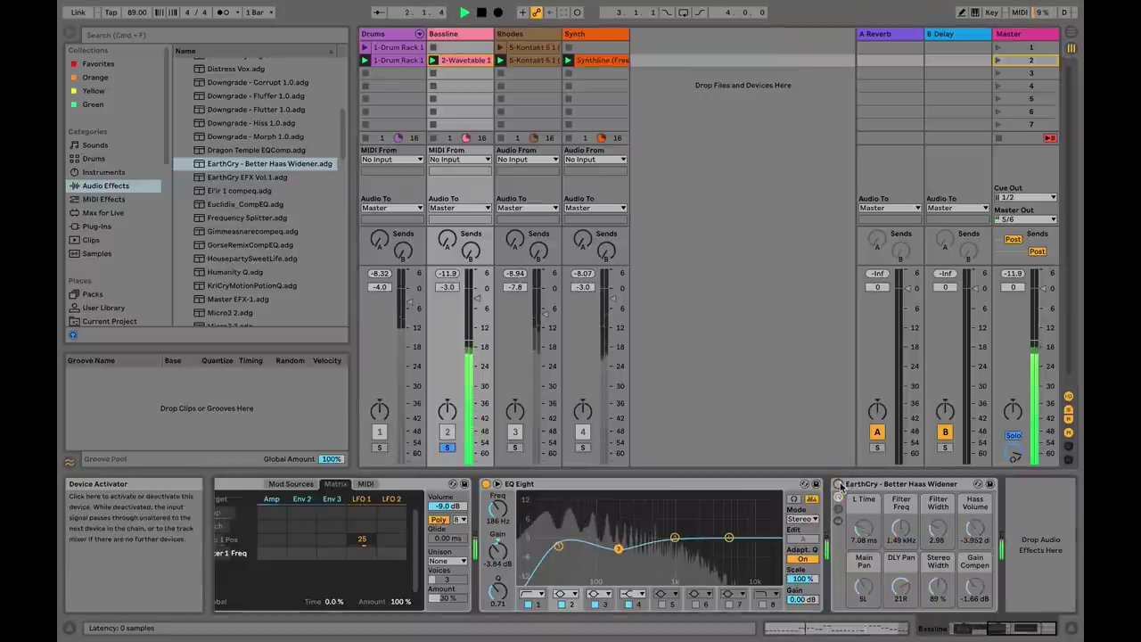
pyautogui.click(839, 484)
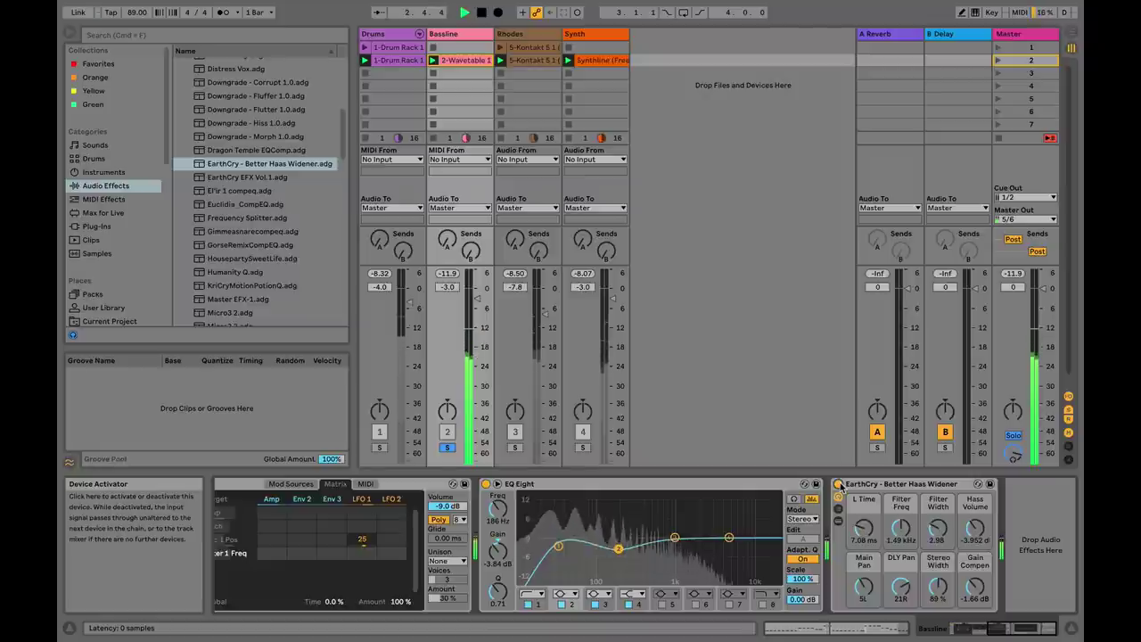
pyautogui.press('space')
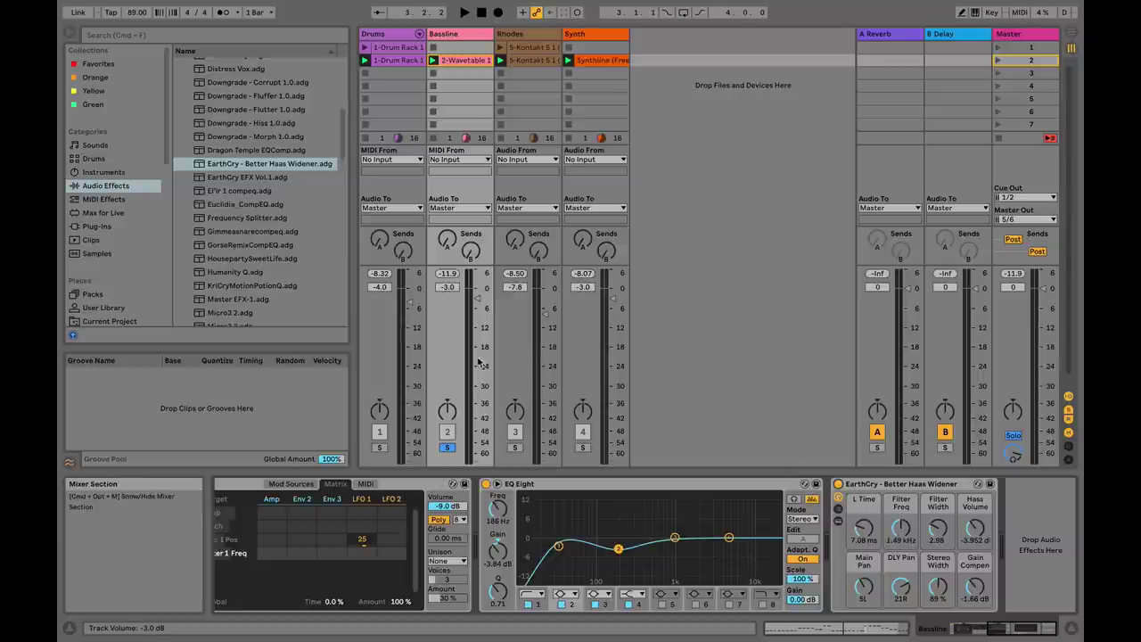
pyautogui.press('space')
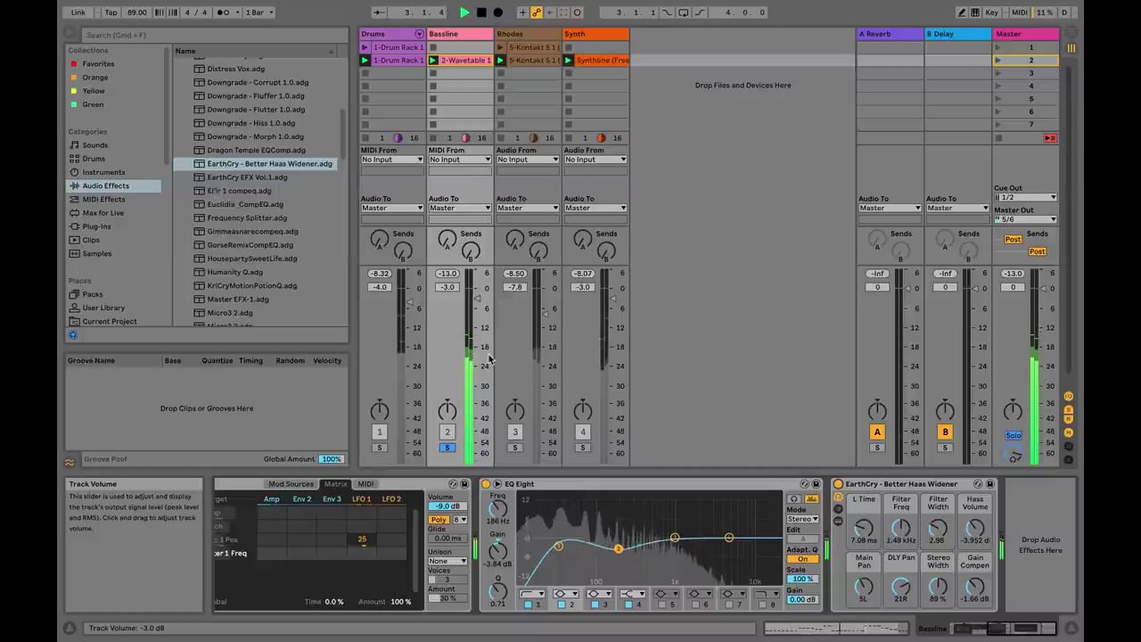
pyautogui.click(837, 487)
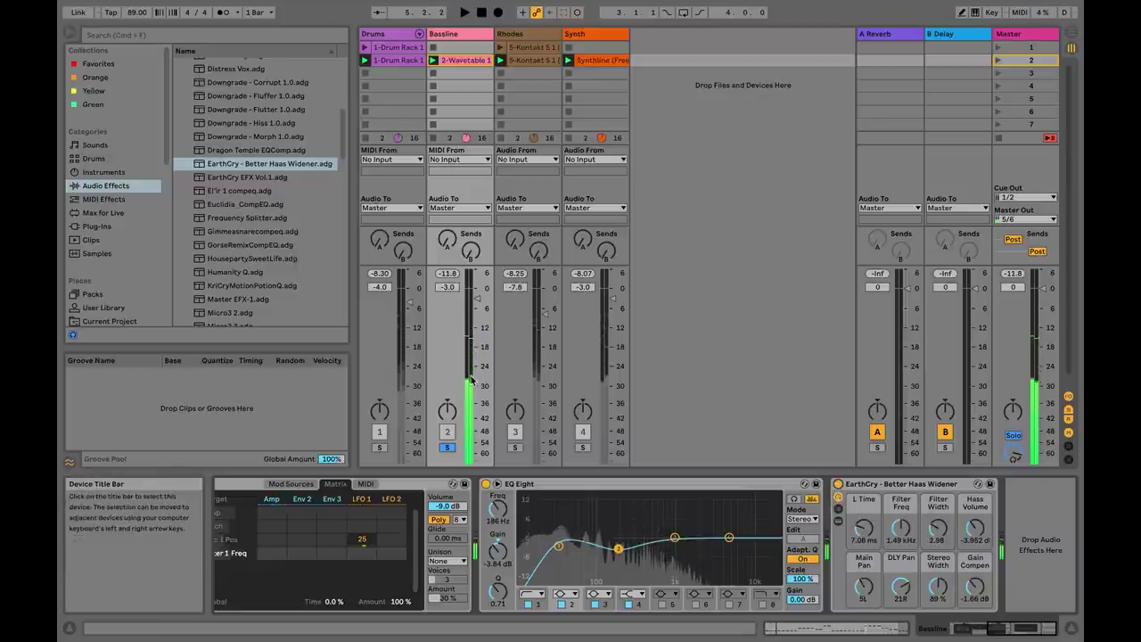
pyautogui.press('space')
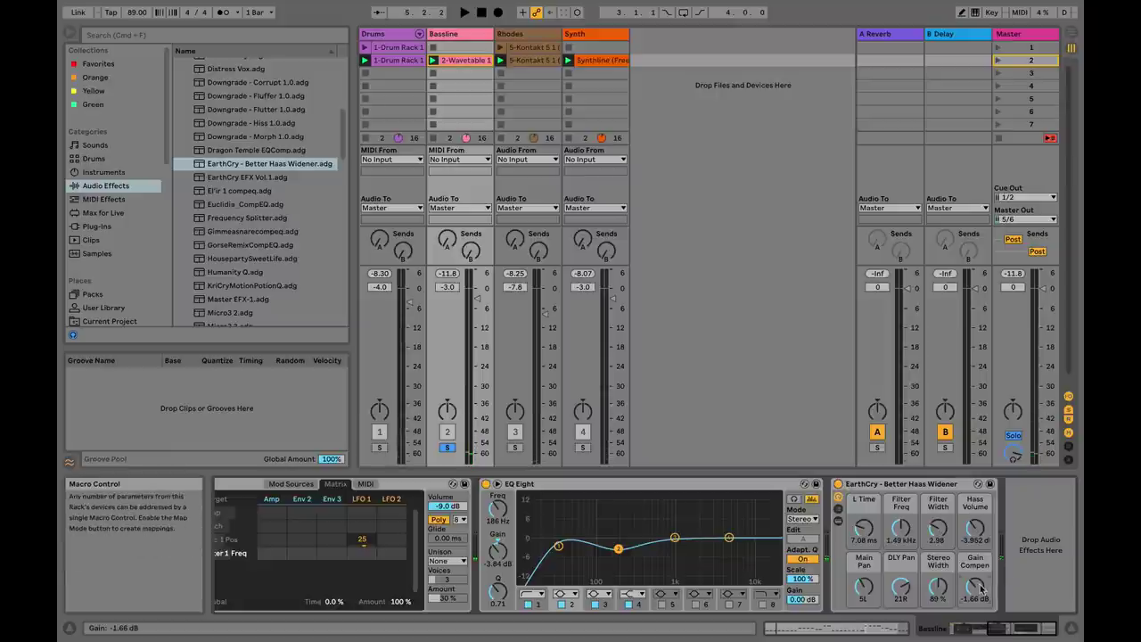
# Step: Raise the Bassline rack's Gain Compen to 1.17 dB during soloed playback and check the level against the bypassed sound
pyautogui.press('Delete')
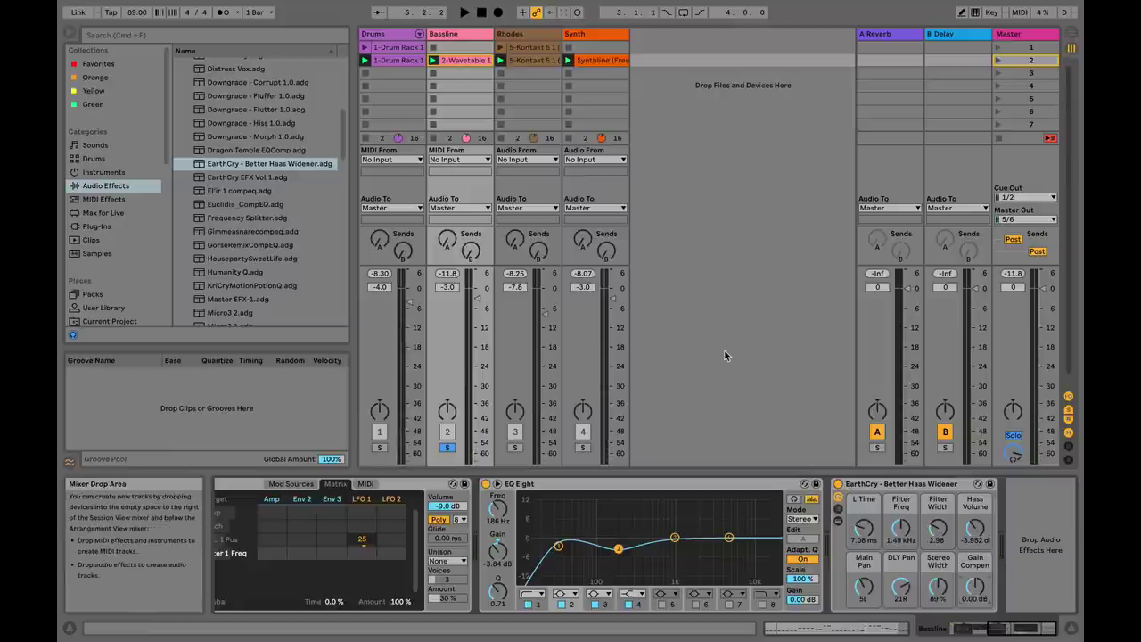
pyautogui.press('space')
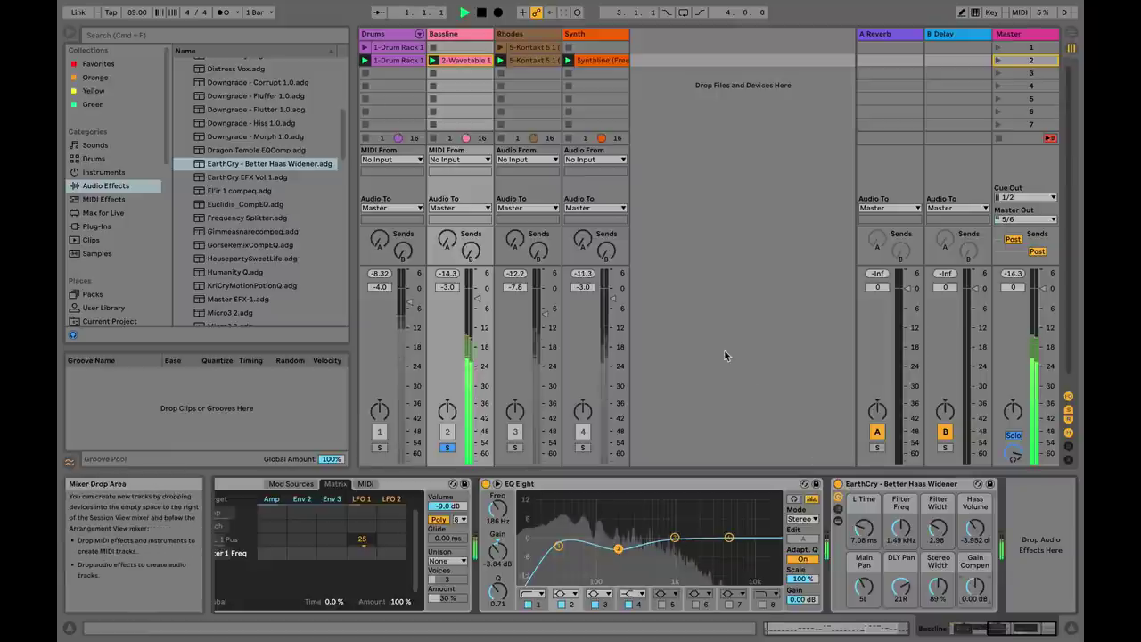
pyautogui.click(838, 484)
pyautogui.moveTo(976, 572); pyautogui.dragTo(976, 566)
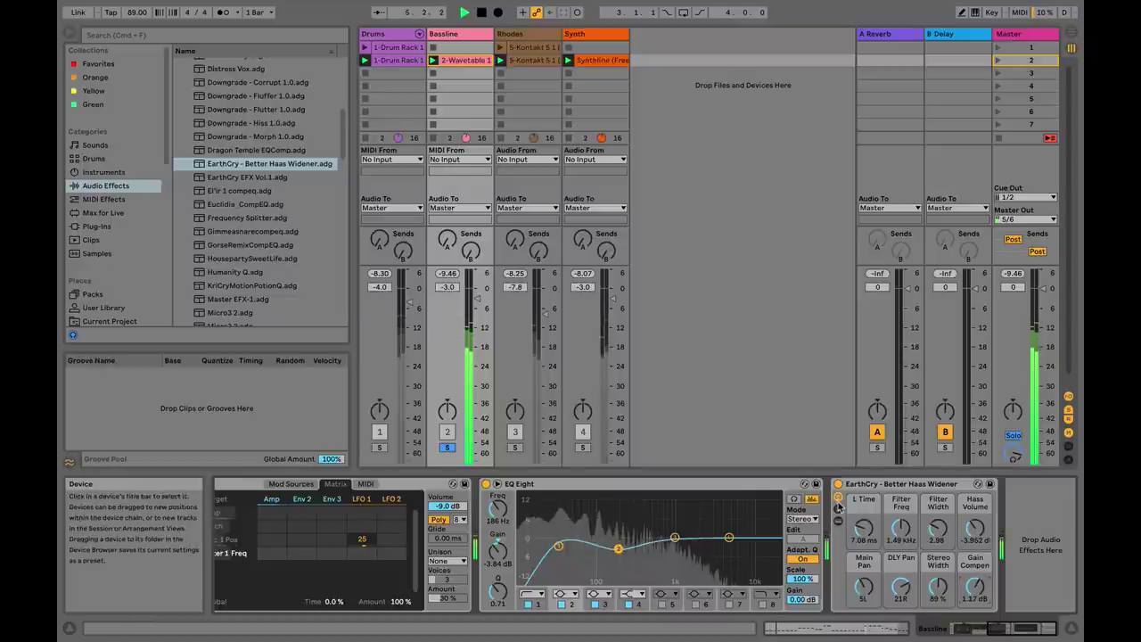
pyautogui.click(838, 485)
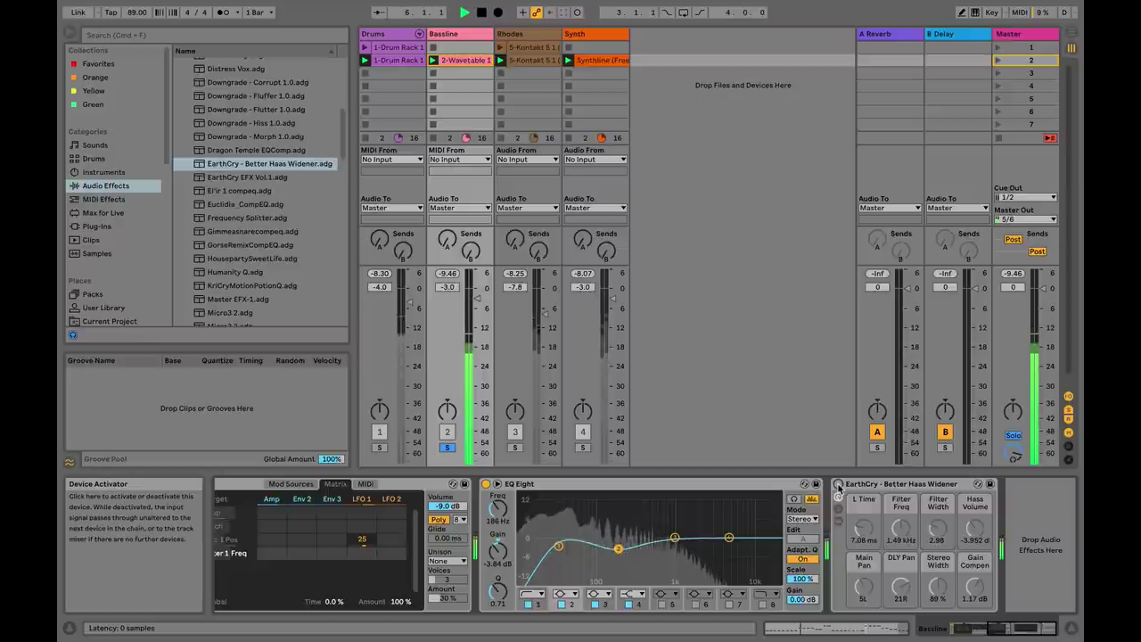
pyautogui.click(838, 486)
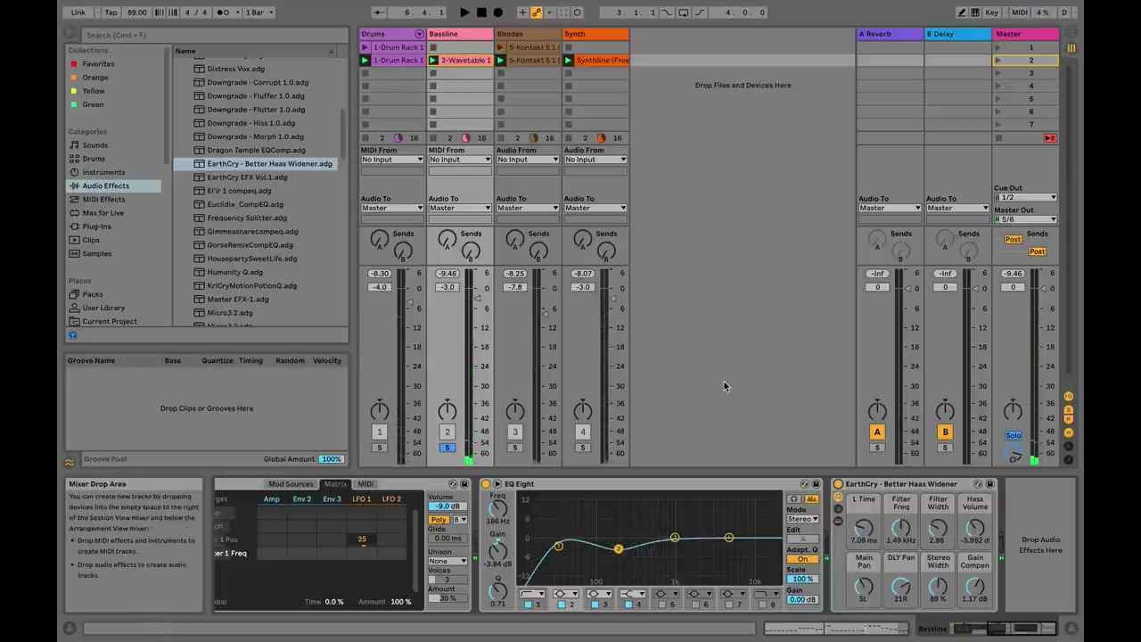
# Step: Unsolo the Bassline track and play the full mix briefly
pyautogui.click(448, 447)
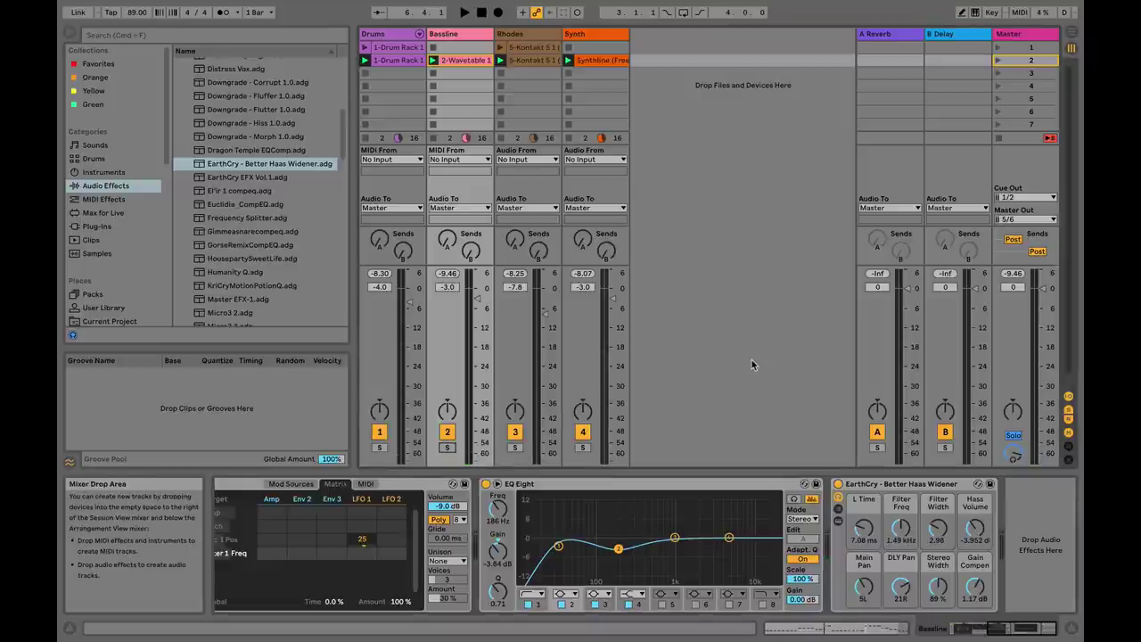
pyautogui.press('space')
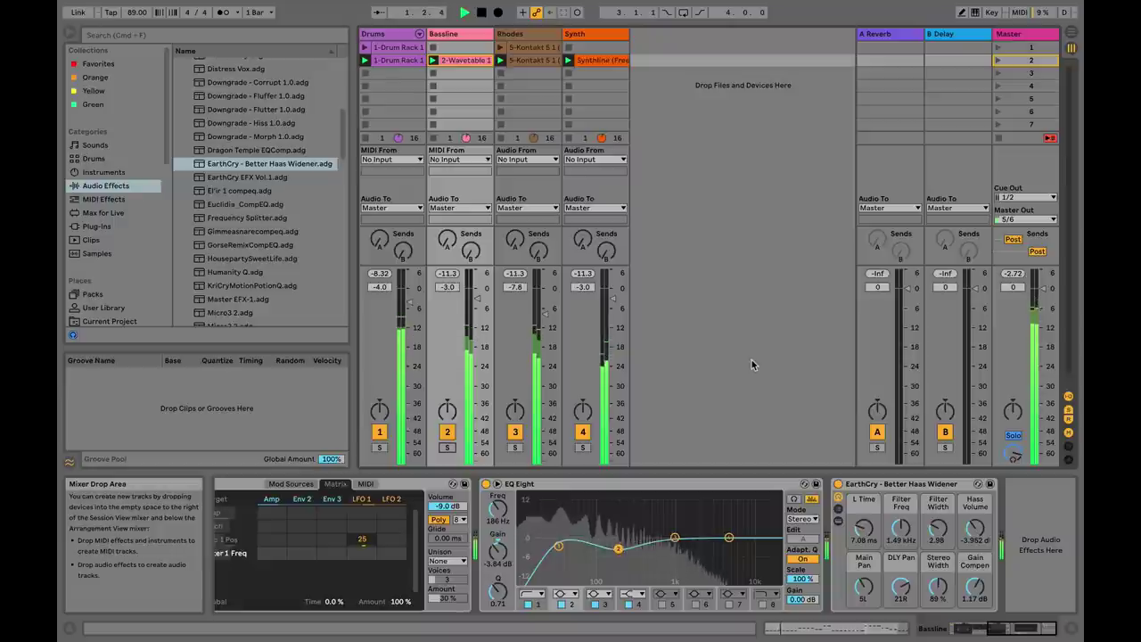
pyautogui.press('space')
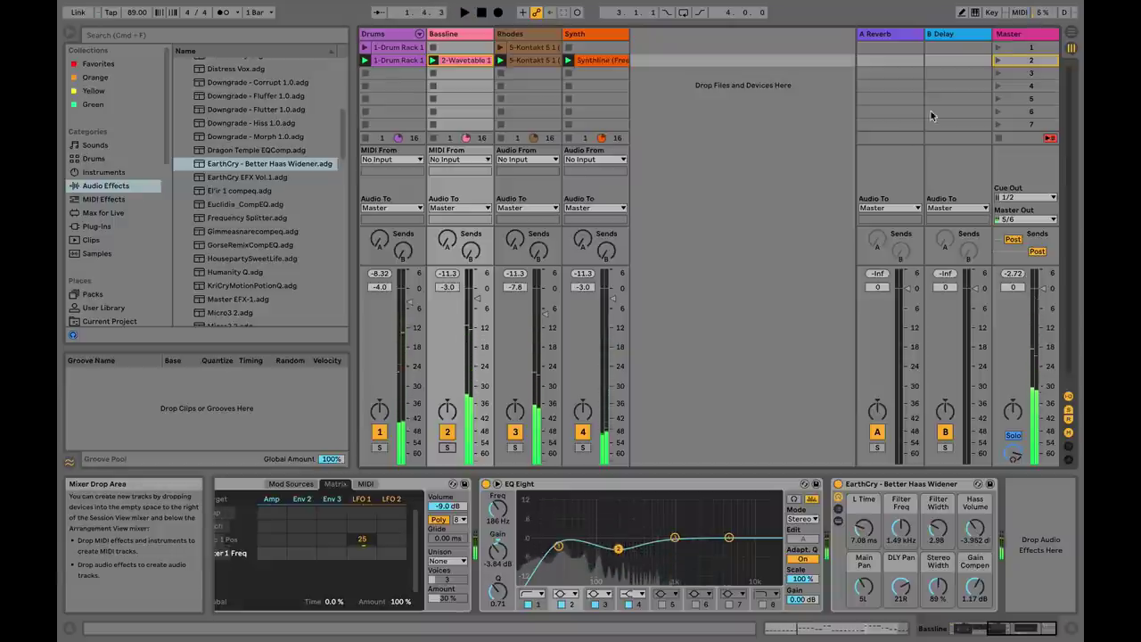
# Step: Map the W key to the on/off switches of the Better Haas Widener racks on the Bassline, Rhodes and Synth tracks
pyautogui.click(991, 11)
pyautogui.click(838, 489)
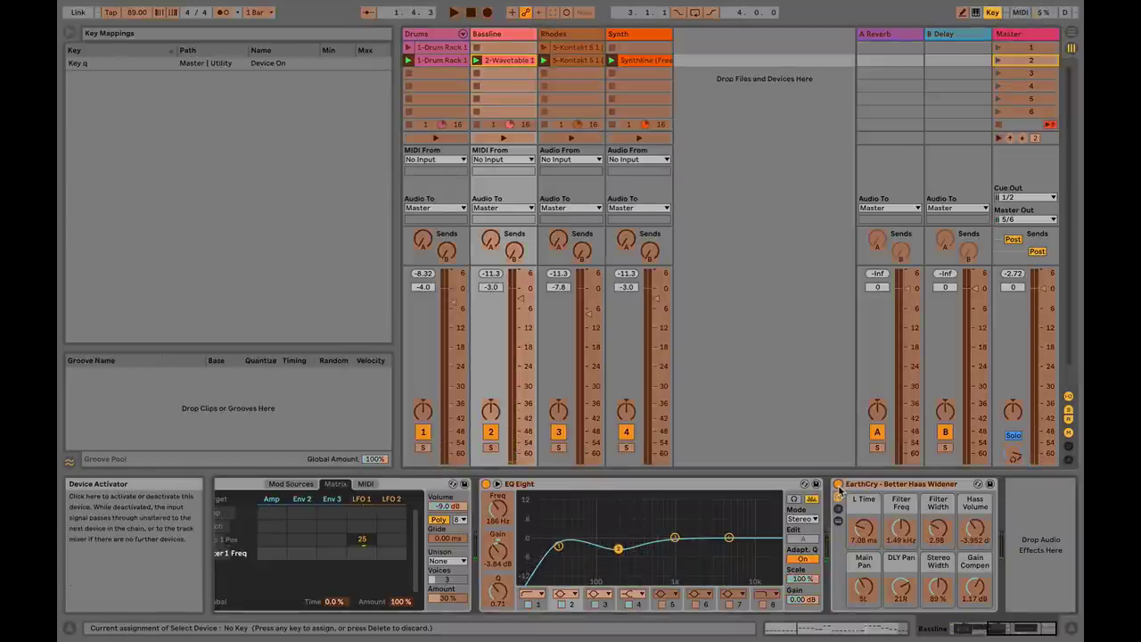
pyautogui.press('w')
pyautogui.moveTo(1010, 8)
pyautogui.click(557, 34)
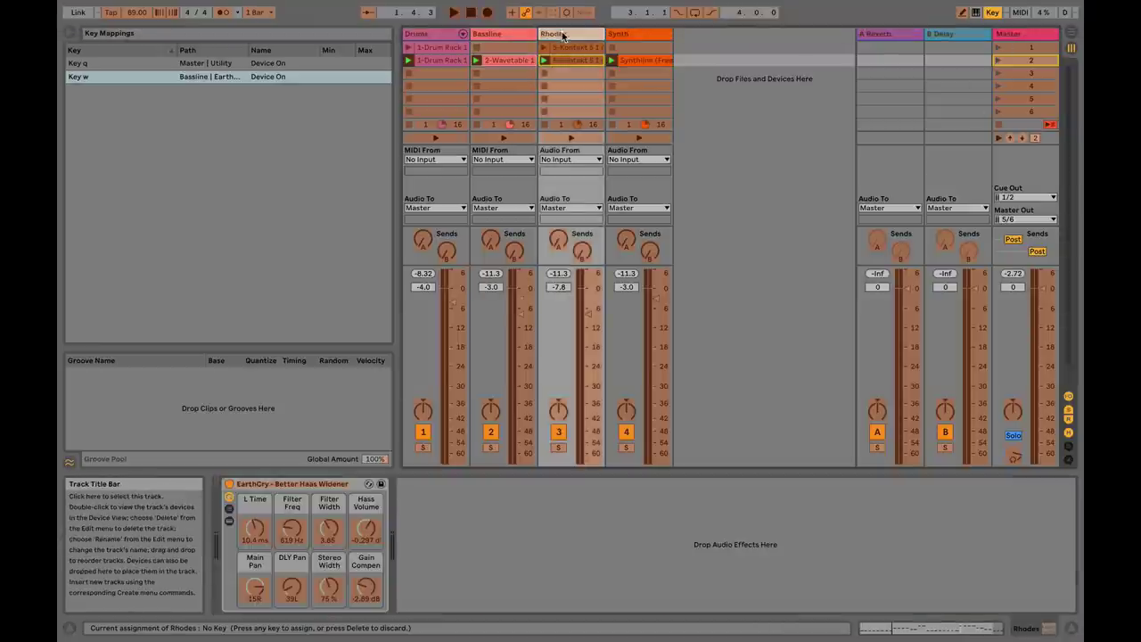
pyautogui.press('w')
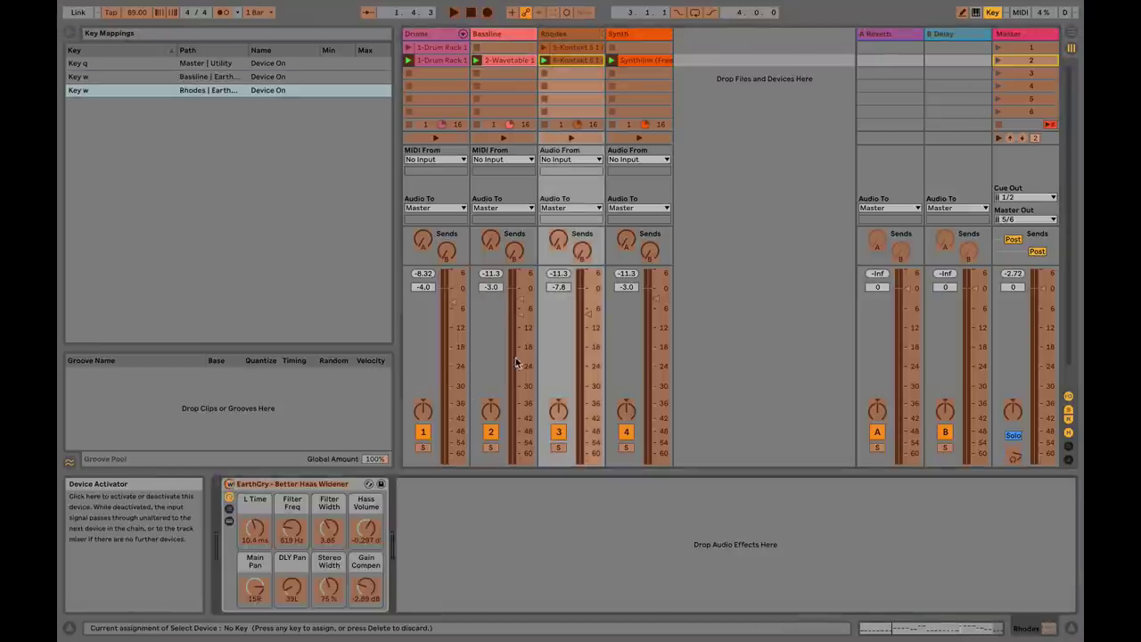
pyautogui.click(638, 34)
pyautogui.press('w')
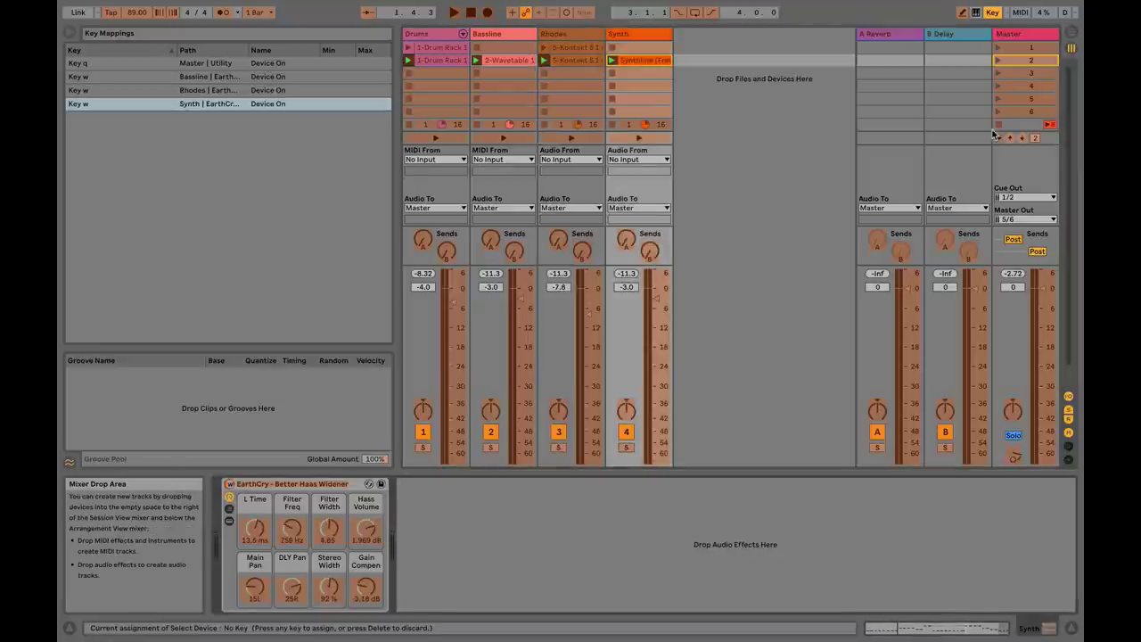
pyautogui.click(991, 13)
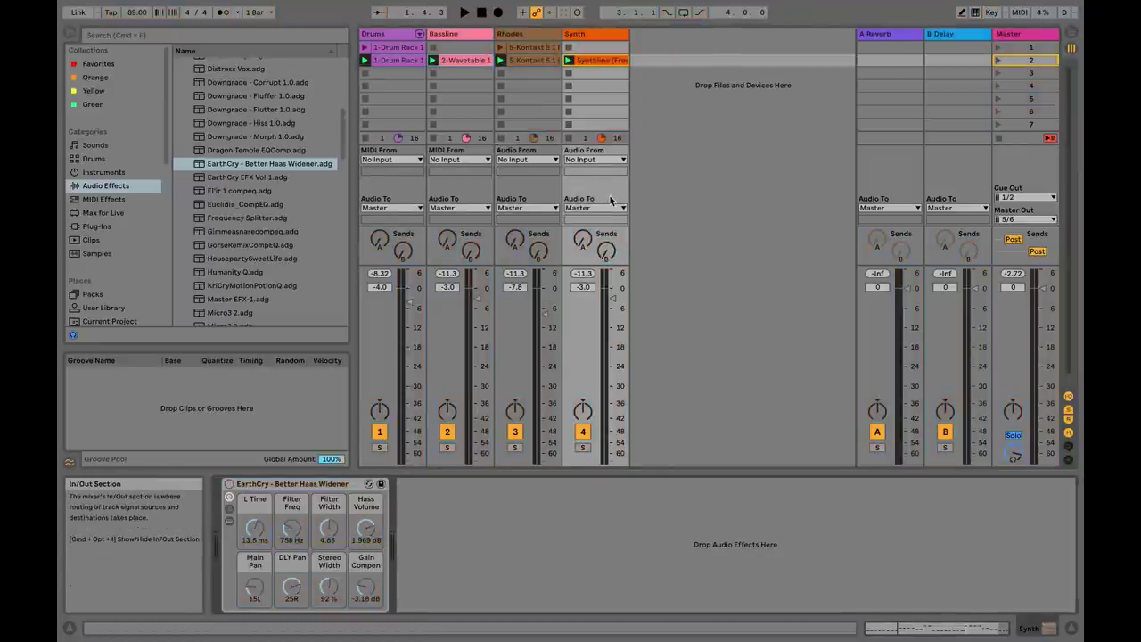
# Step: Check the devices on the Drums, Bassline and Rhodes tracks and play the full mix to compare the widener racks bypassed and active
pyautogui.click(422, 37)
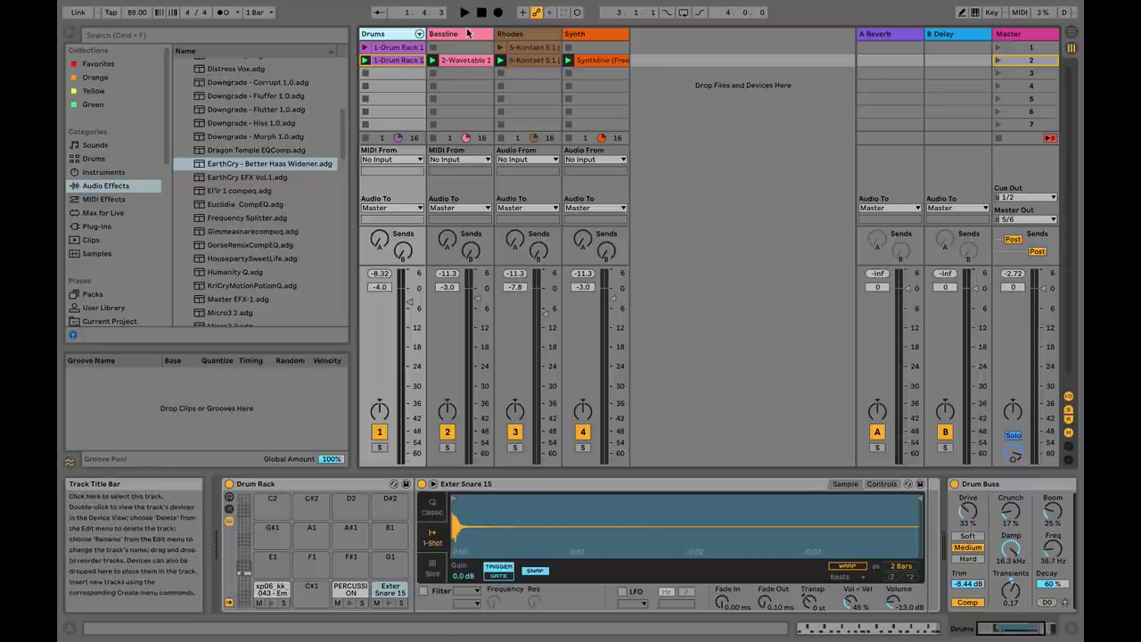
pyautogui.click(467, 34)
pyautogui.click(512, 34)
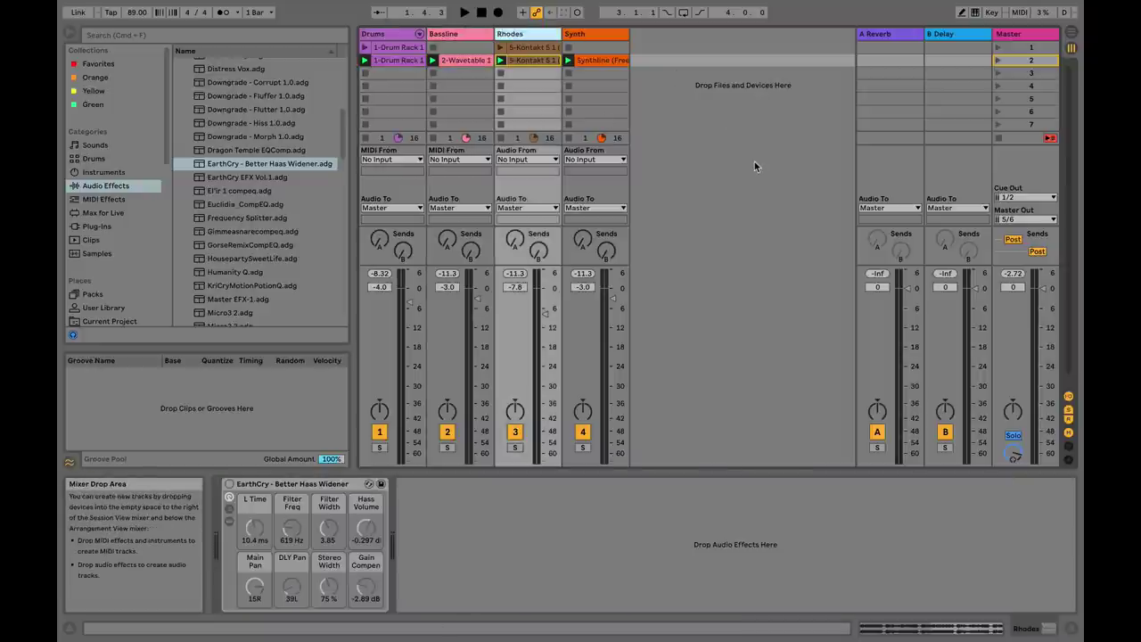
pyautogui.press('space')
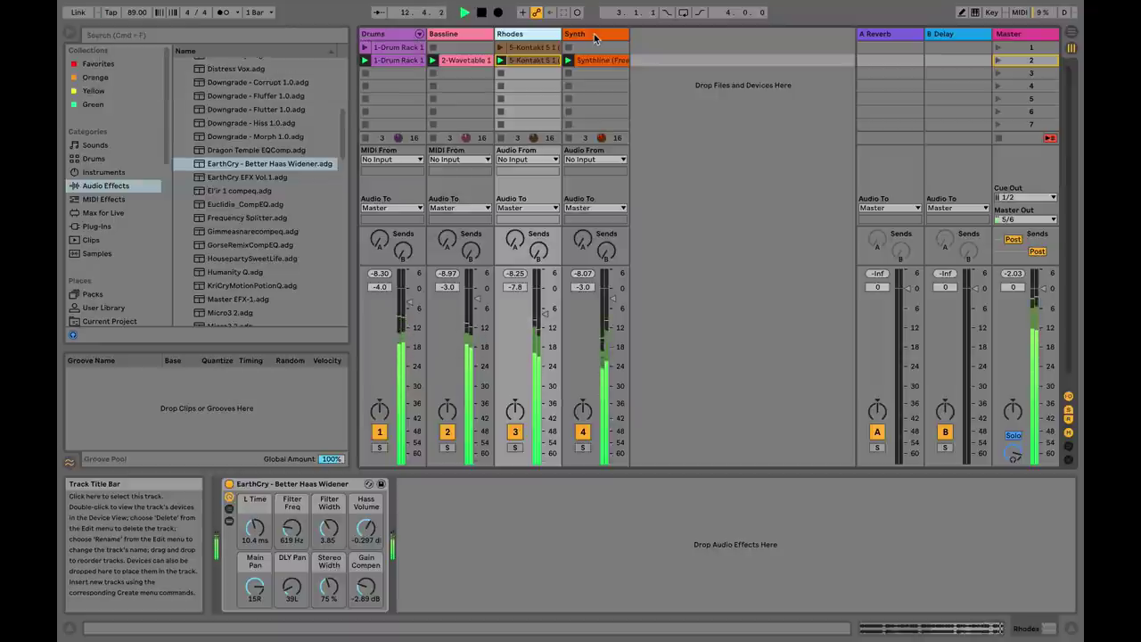
pyautogui.press('space')
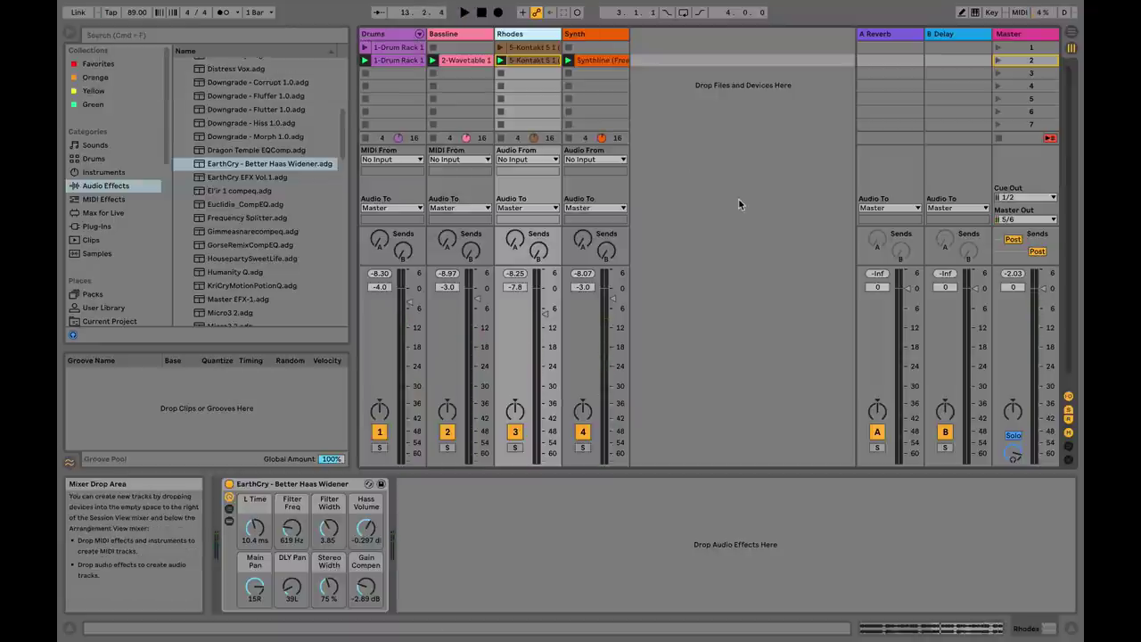